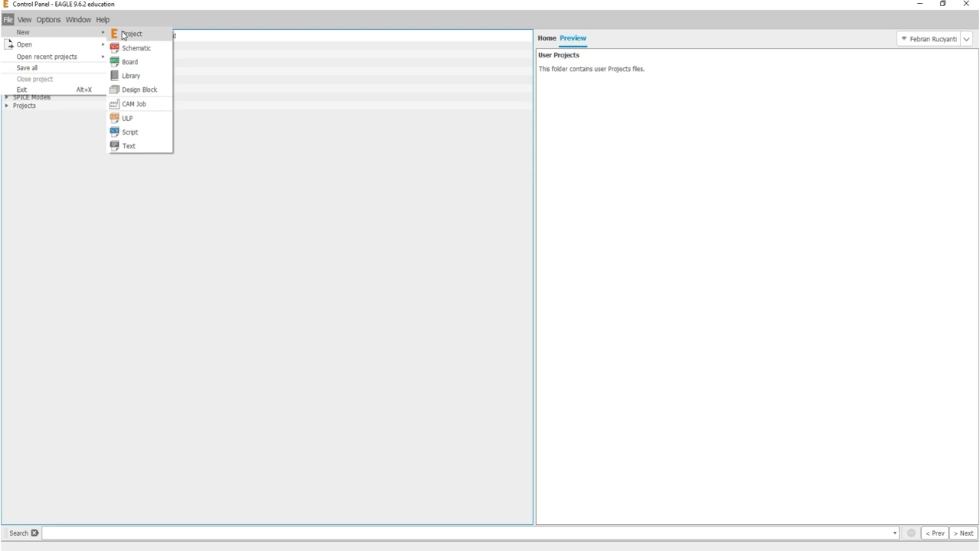
- Create a new EAGLE project named My First Project
{"action": "left_click", "coordinate": [126, 33]}
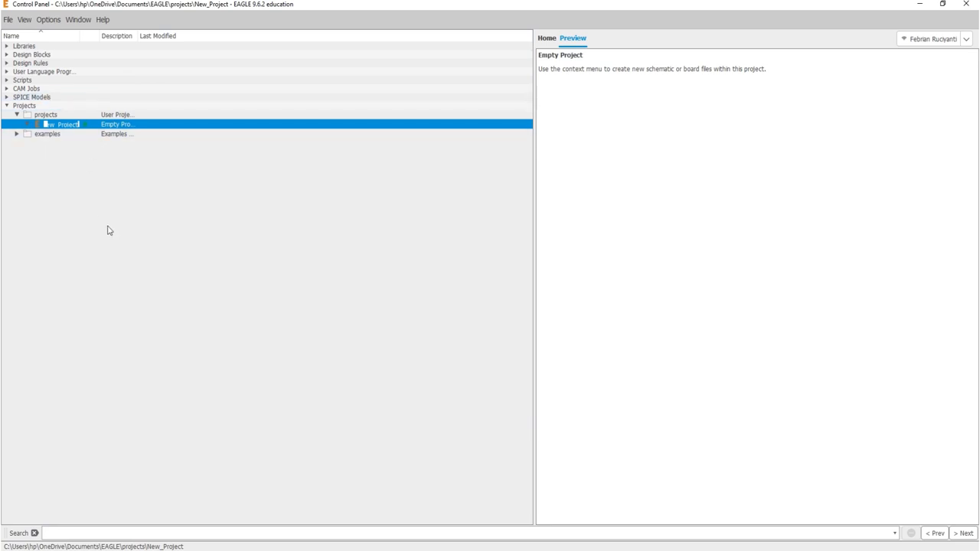
{"action": "key", "text": "BackSpace"}
{"action": "type", "text": "My First Project"}
{"action": "key", "text": "Return"}
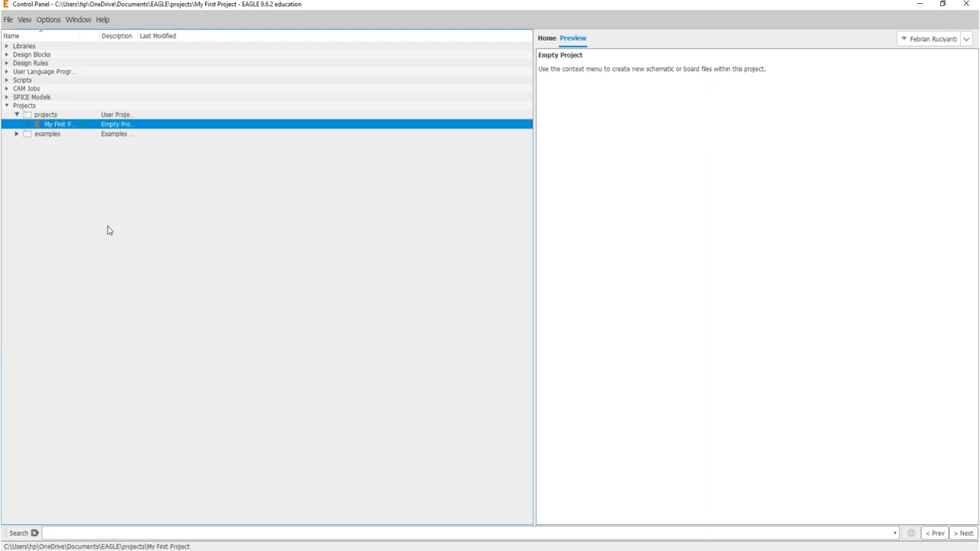
- Add a new schematic to My First Project and maximize its editor window
{"action": "right_click", "coordinate": [69, 128]}
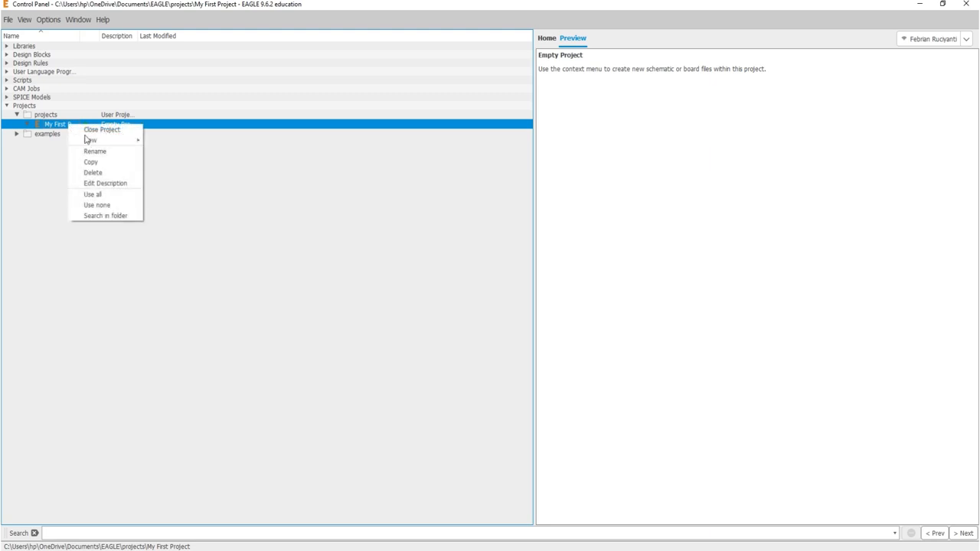
{"action": "mouse_move", "coordinate": [95, 142]}
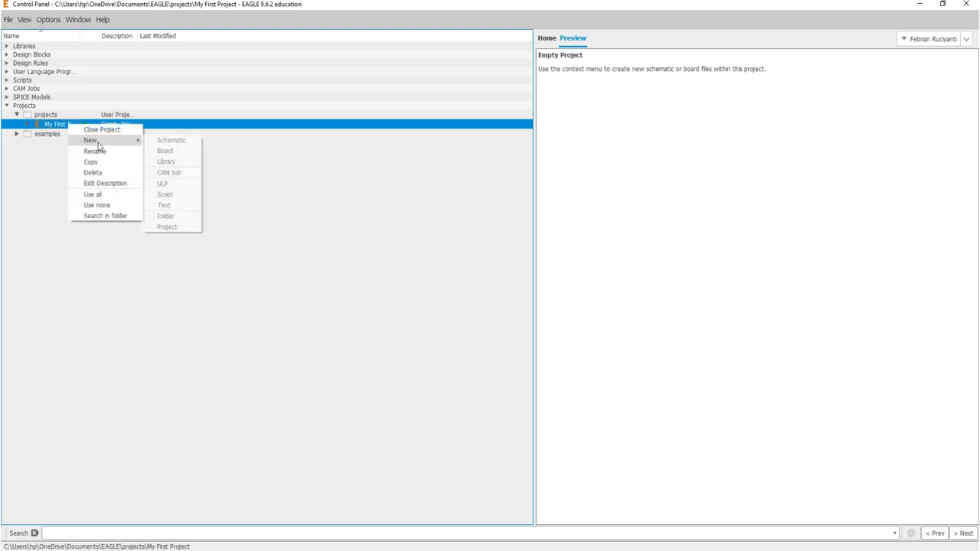
{"action": "left_click", "coordinate": [163, 143]}
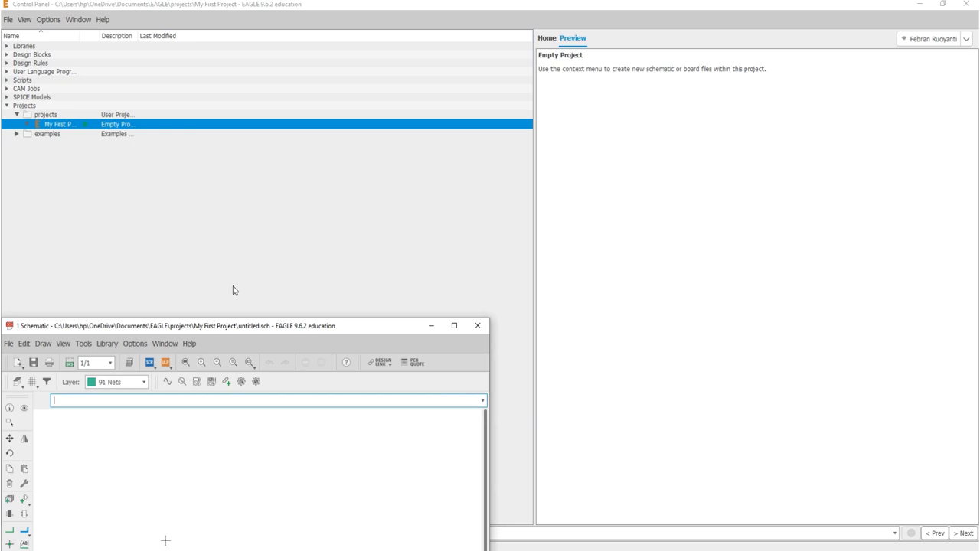
{"action": "left_click_drag", "start_coordinate": [253, 329], "coordinate": [404, 199]}
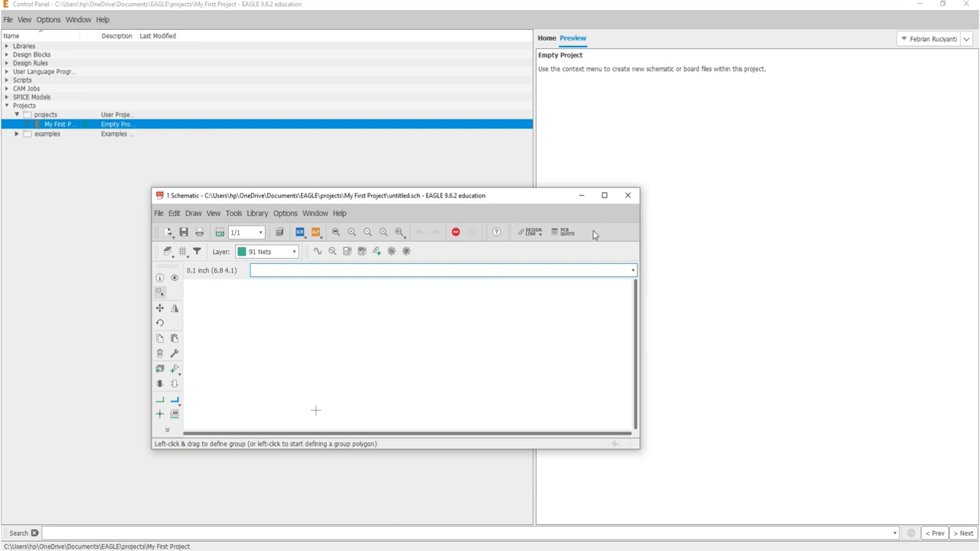
{"action": "left_click", "coordinate": [604, 196]}
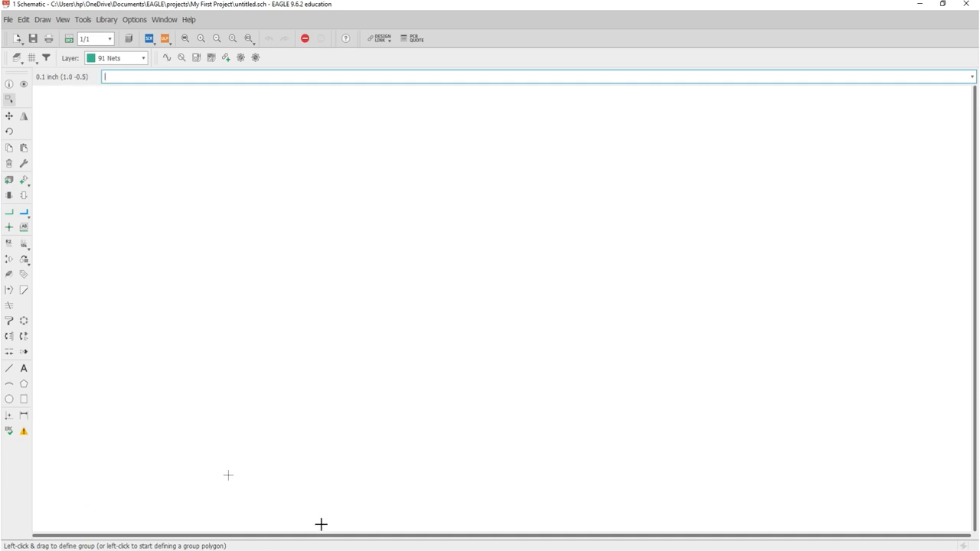
{"action": "left_click", "coordinate": [214, 361]}
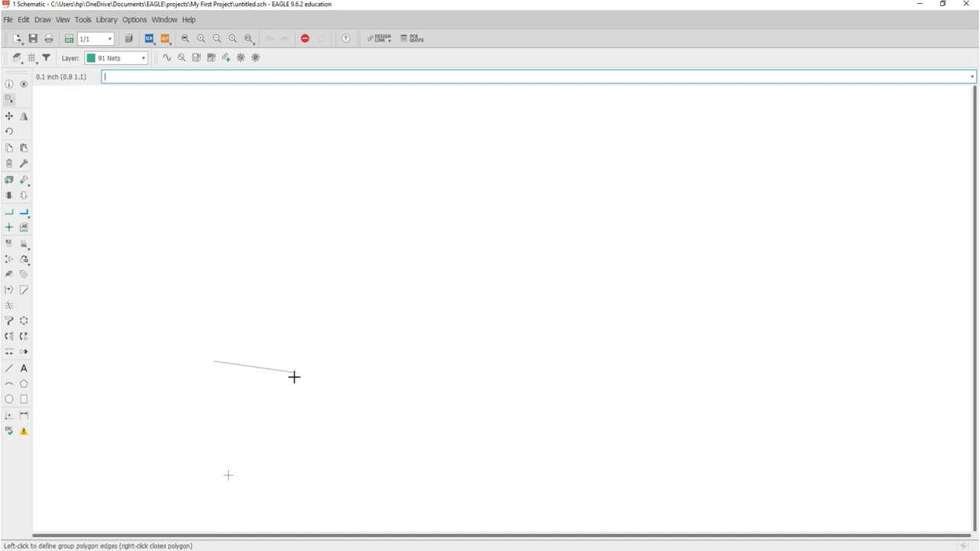
{"action": "key", "text": "Escape"}
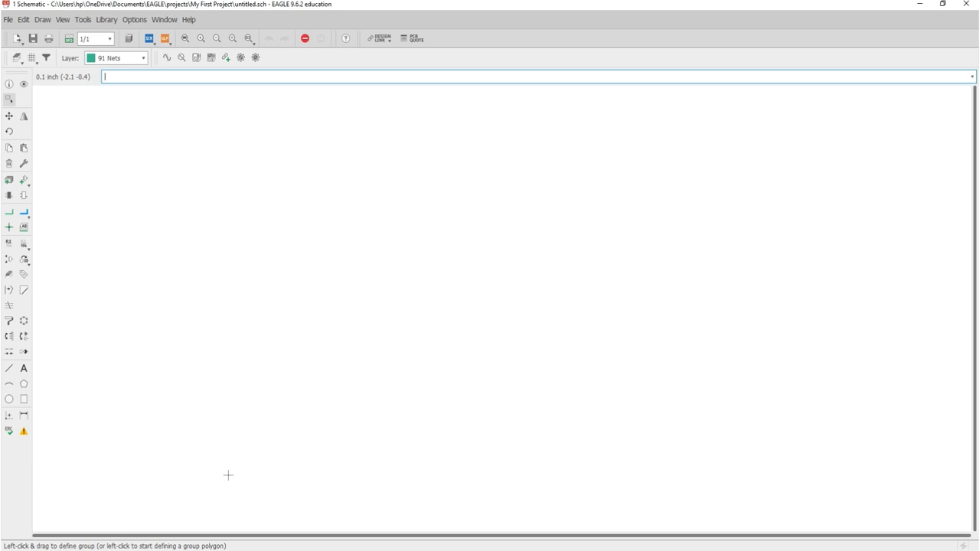
{"action": "left_click", "coordinate": [9, 84]}
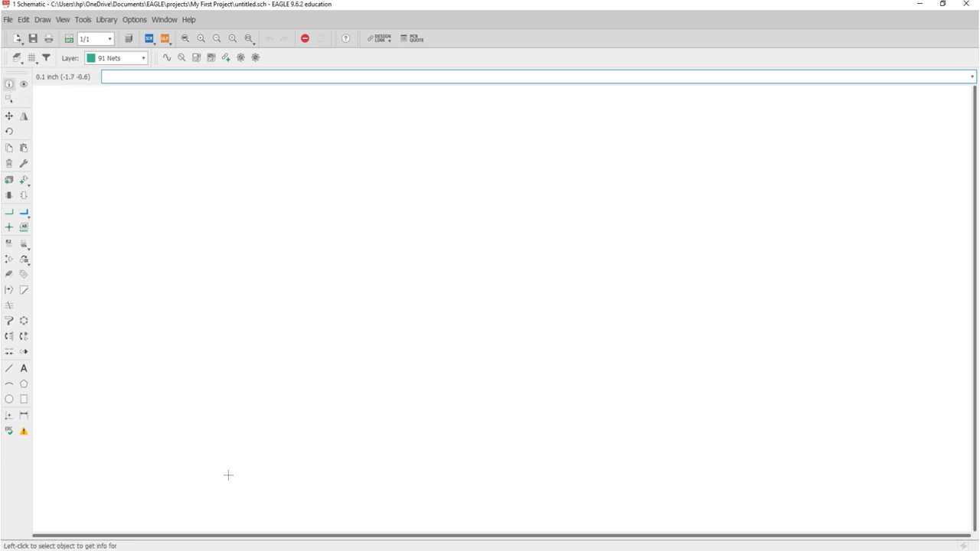
{"action": "key", "text": "Escape"}
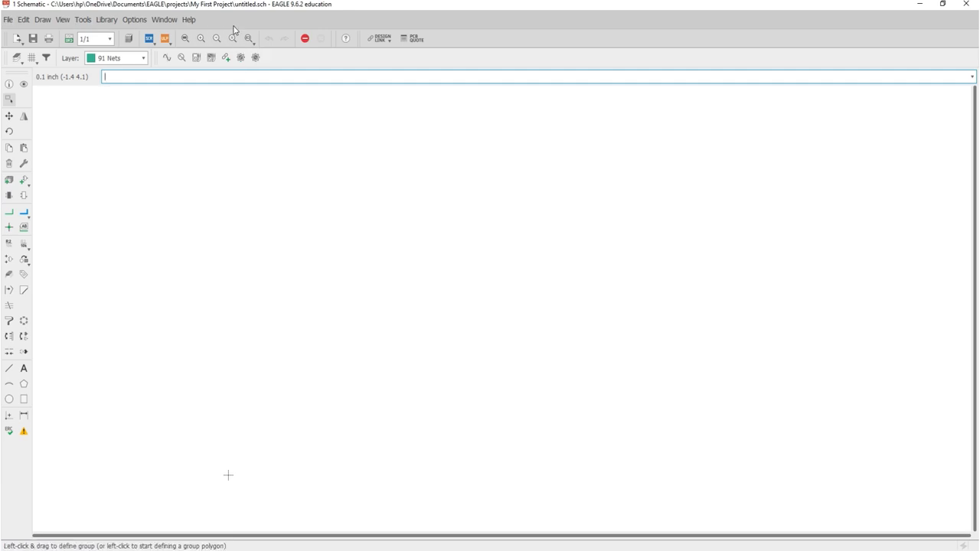
{"action": "left_click", "coordinate": [24, 20]}
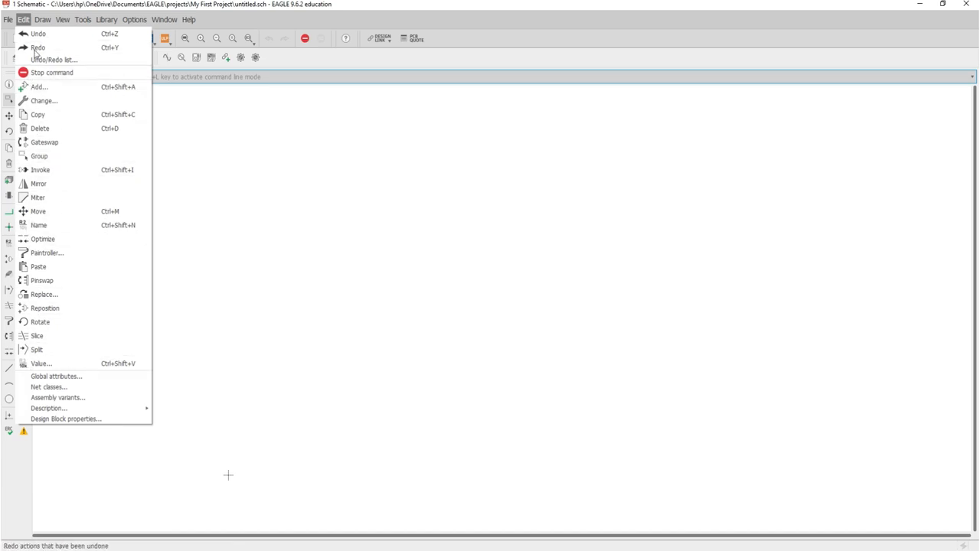
{"action": "left_click", "coordinate": [196, 256]}
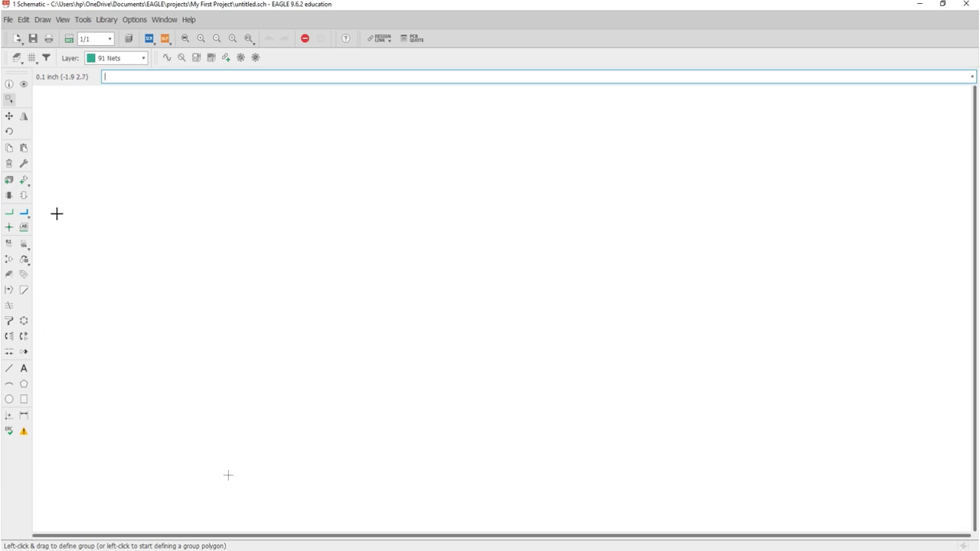
- Review the keyboard shortcut assignments and the form for a new assignment, closing both without changes
{"action": "left_click", "coordinate": [123, 23]}
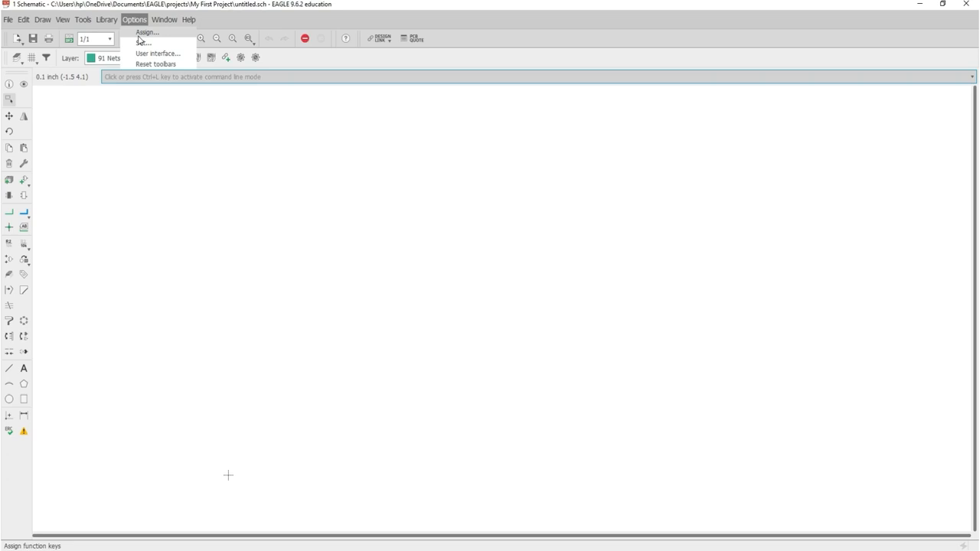
{"action": "left_click", "coordinate": [144, 33]}
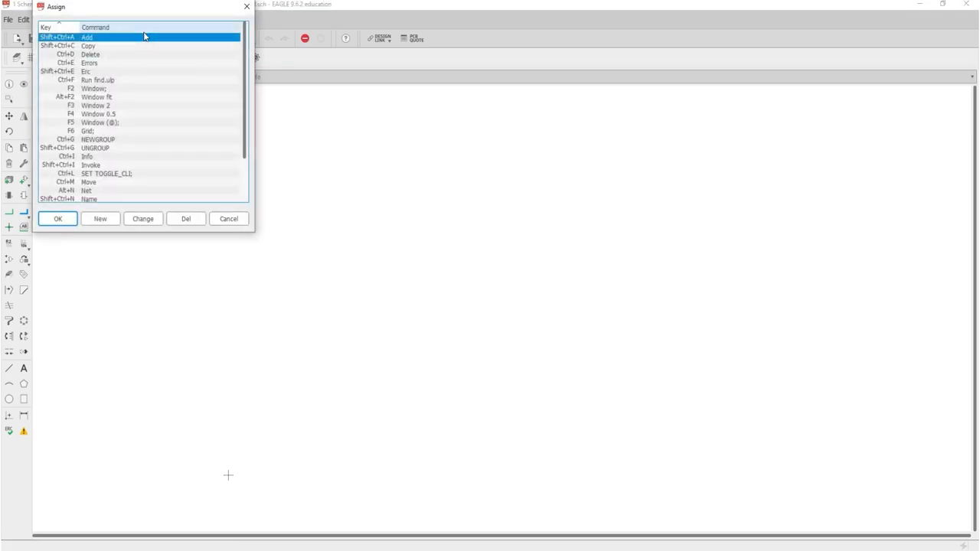
{"action": "left_click_drag", "start_coordinate": [139, 10], "coordinate": [179, 74]}
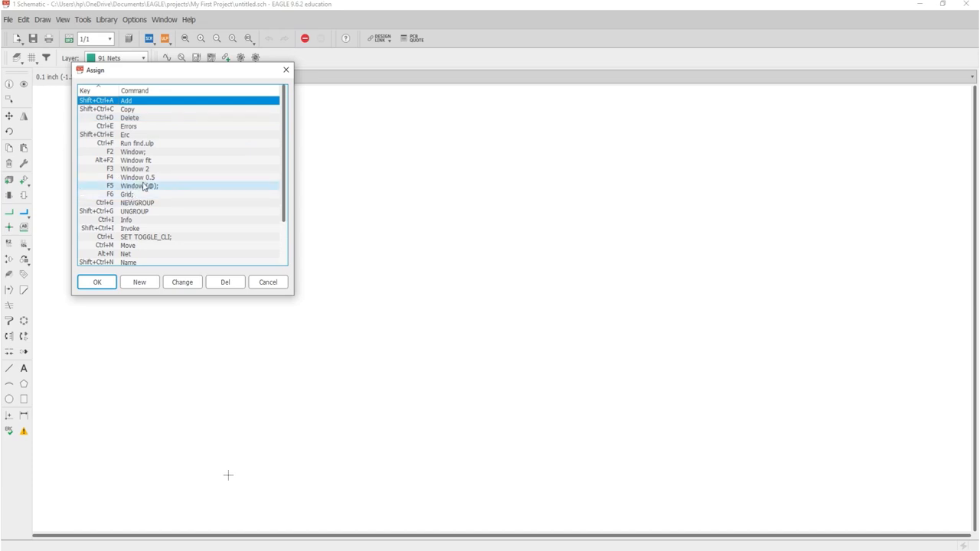
{"action": "scroll", "coordinate": [143, 186], "scroll_direction": "down", "scroll_amount": 3}
{"action": "scroll", "coordinate": [141, 184], "scroll_direction": "up", "scroll_amount": 3}
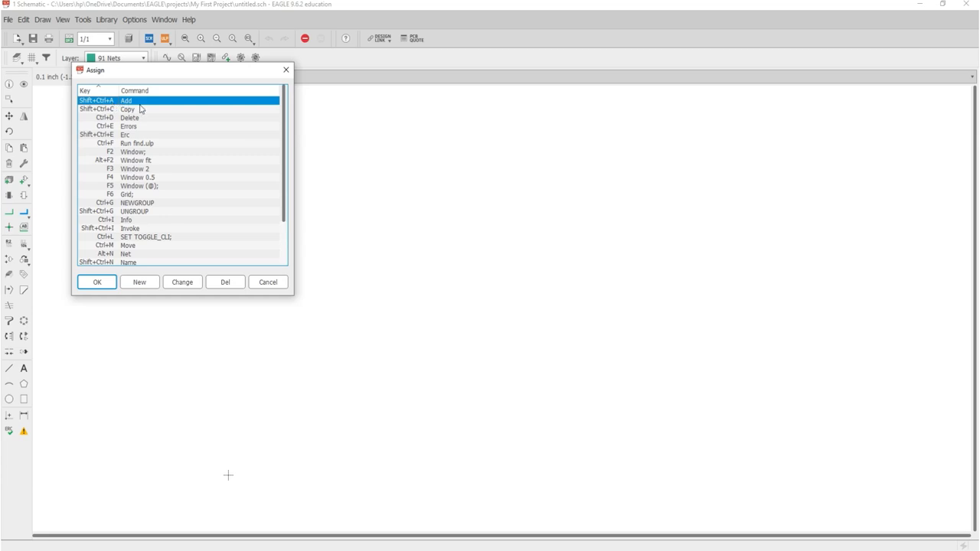
{"action": "left_click", "coordinate": [131, 246]}
{"action": "scroll", "coordinate": [177, 234], "scroll_direction": "down", "scroll_amount": 1}
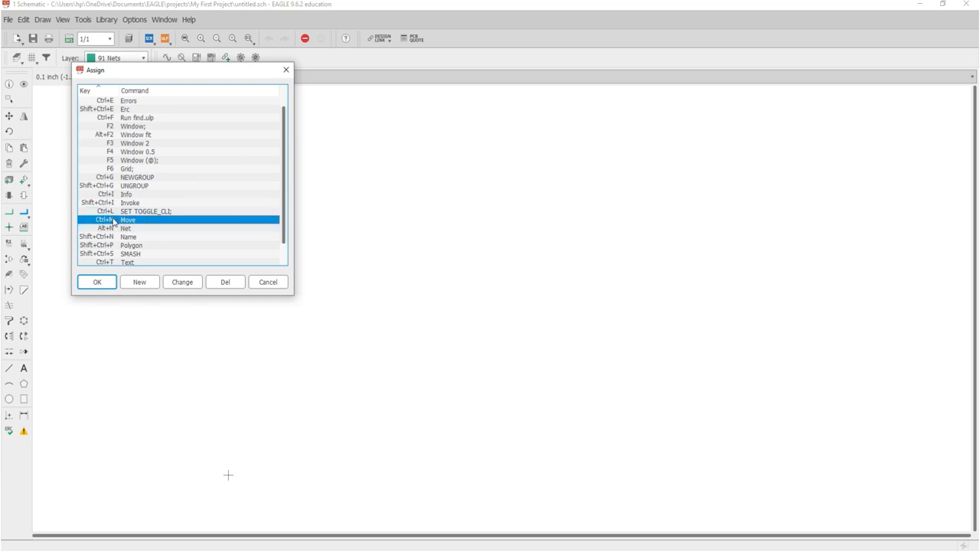
{"action": "scroll", "coordinate": [113, 222], "scroll_direction": "down", "scroll_amount": 1}
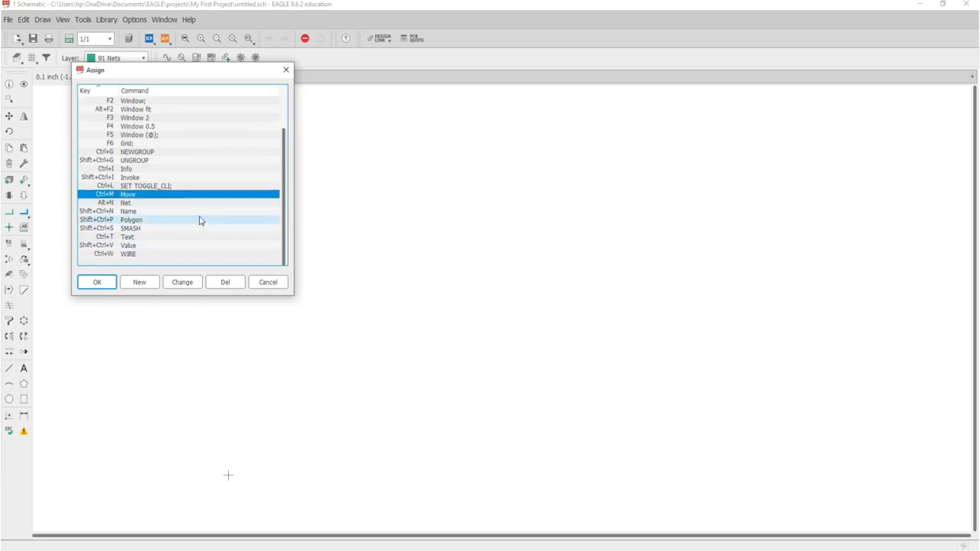
{"action": "scroll", "coordinate": [198, 216], "scroll_direction": "up", "scroll_amount": 2}
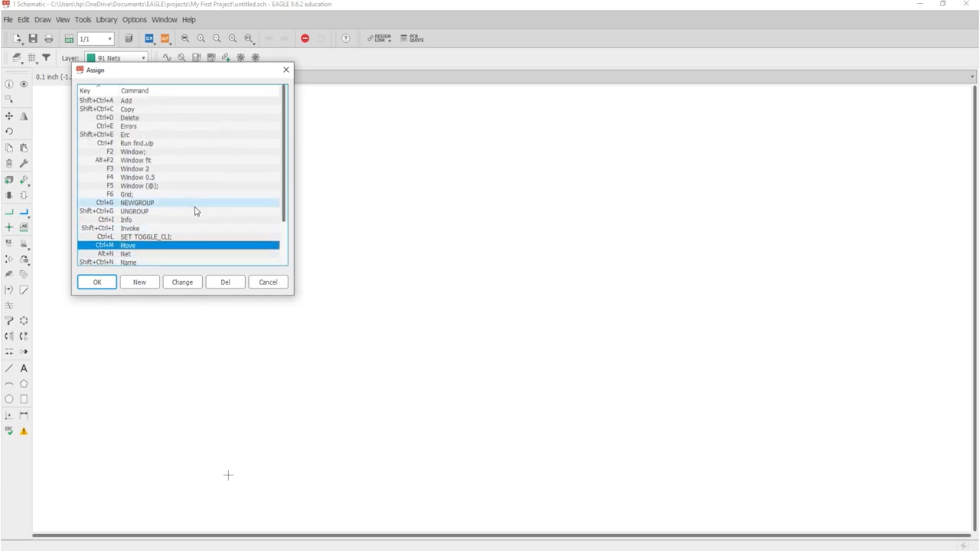
{"action": "left_click", "coordinate": [153, 280]}
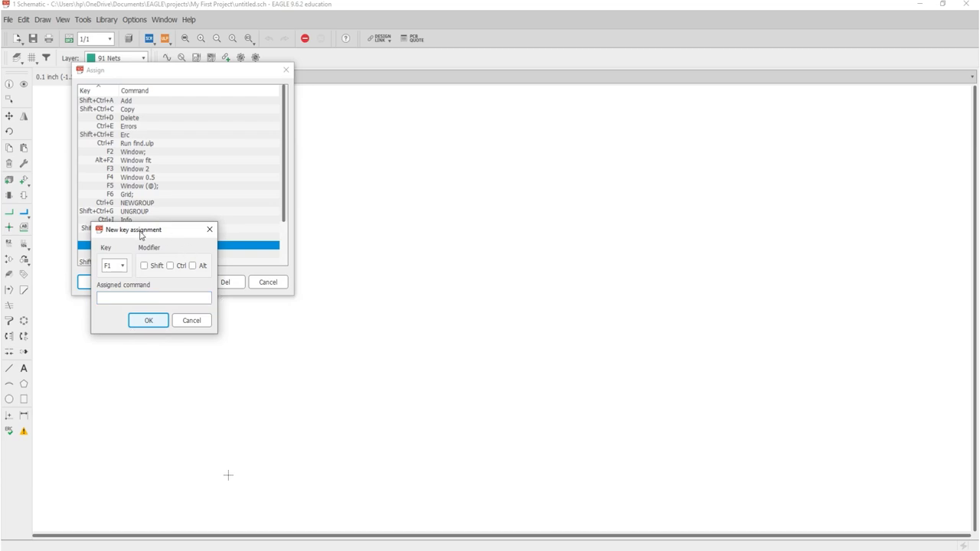
{"action": "left_click", "coordinate": [191, 322]}
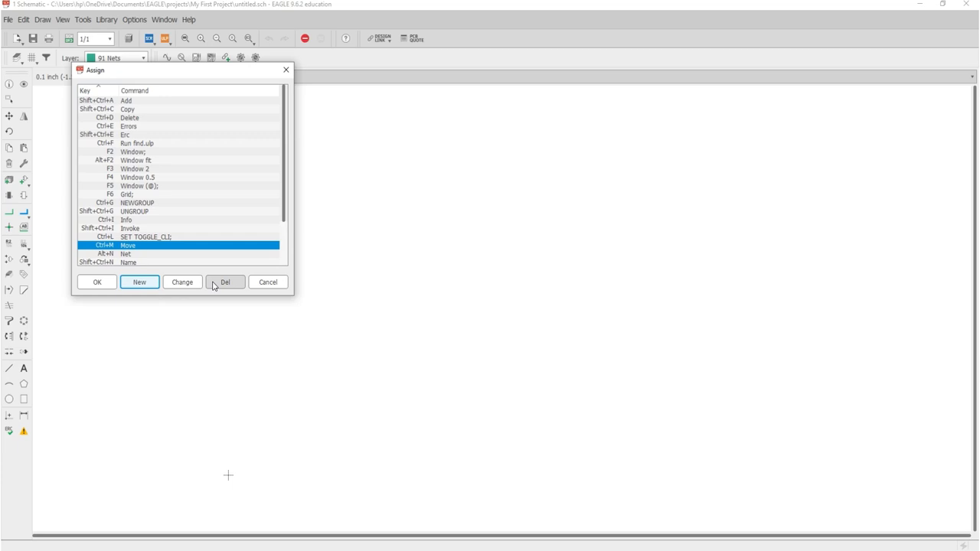
{"action": "left_click", "coordinate": [268, 282]}
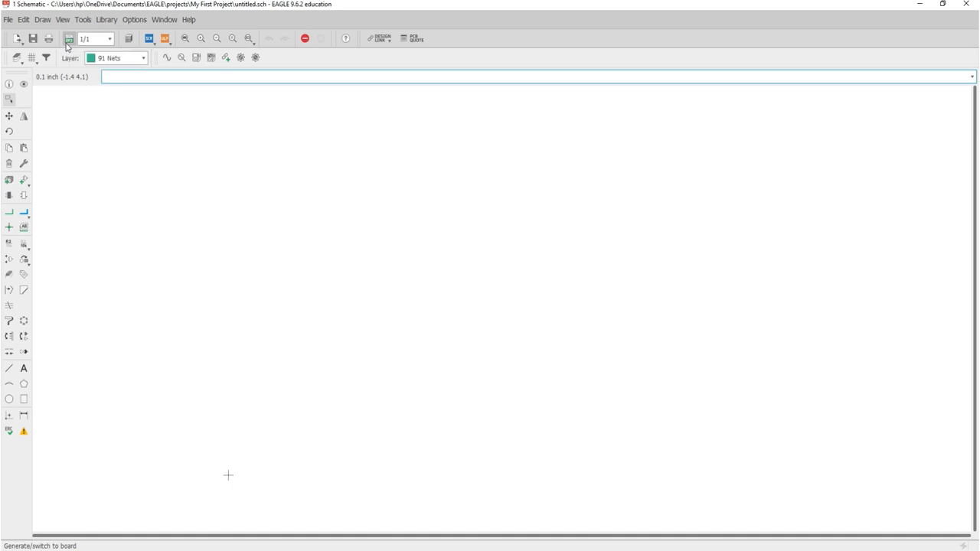
- Look through the sheet list, the library commands, and the recently used script and ULP files
{"action": "left_click", "coordinate": [109, 40]}
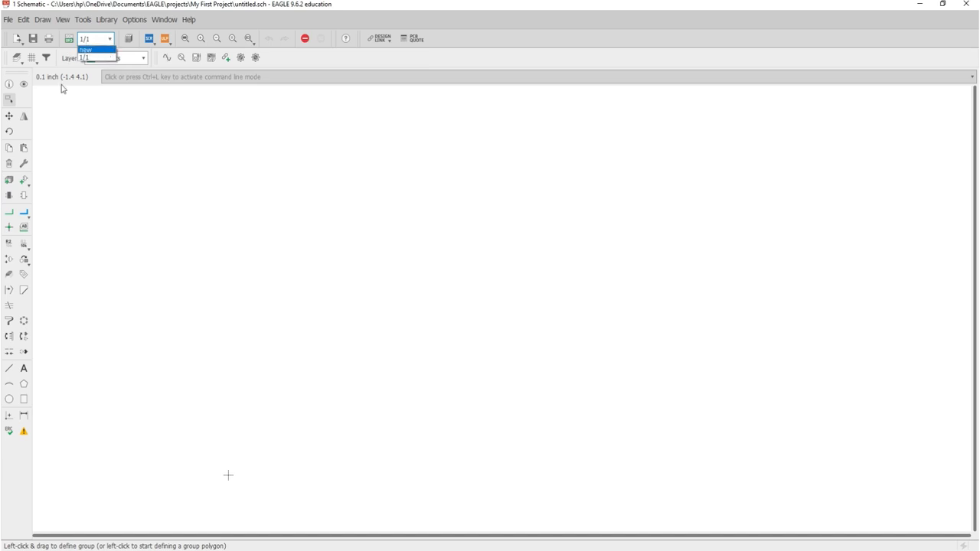
{"action": "left_click", "coordinate": [110, 57]}
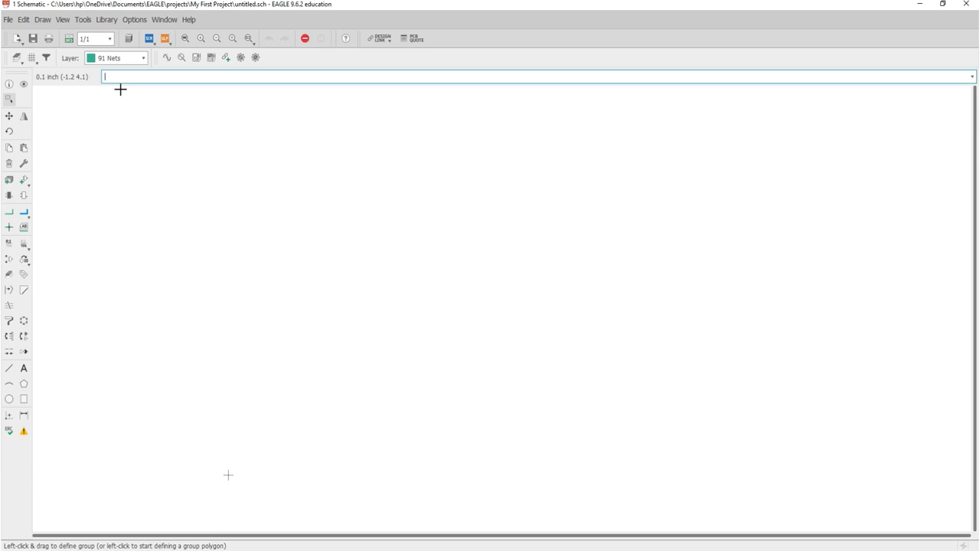
{"action": "left_click", "coordinate": [106, 19]}
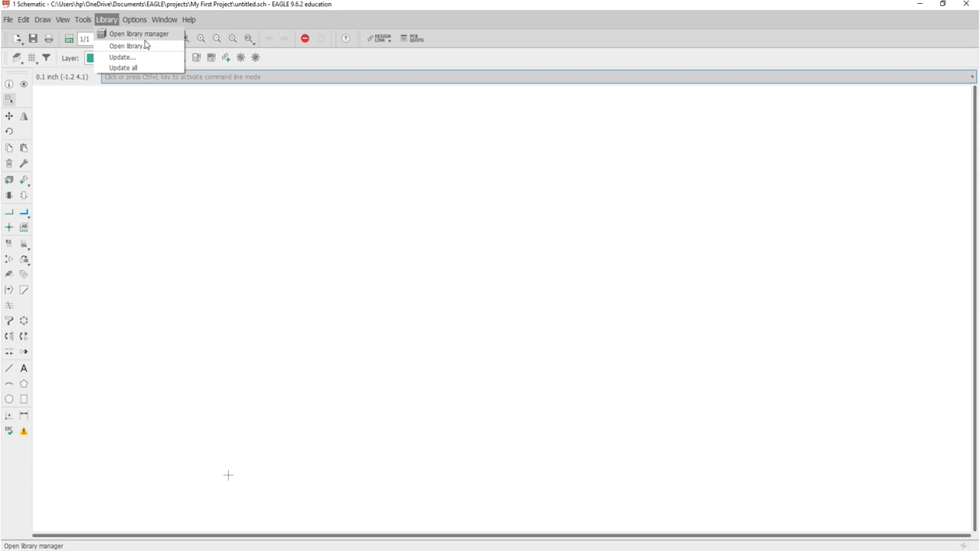
{"action": "left_click", "coordinate": [217, 27]}
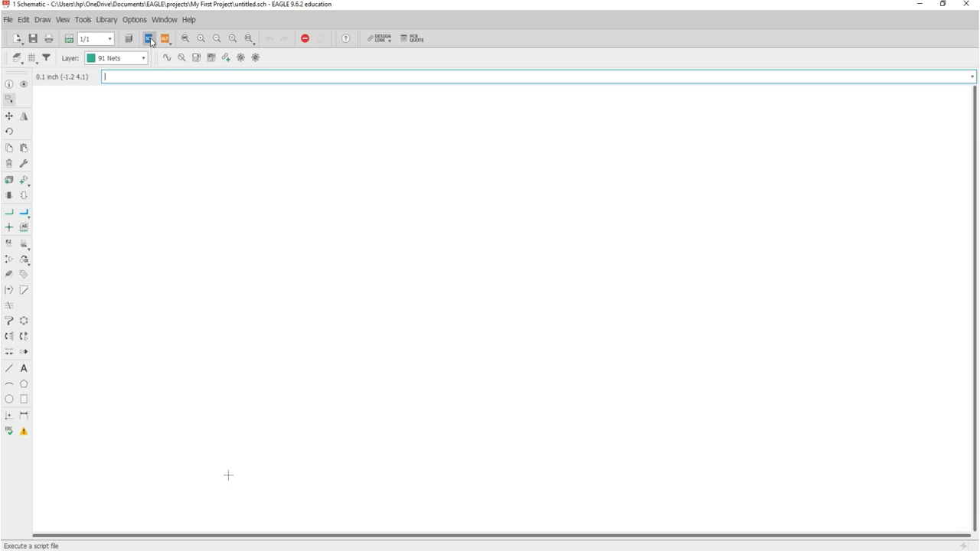
{"action": "right_click", "coordinate": [156, 48]}
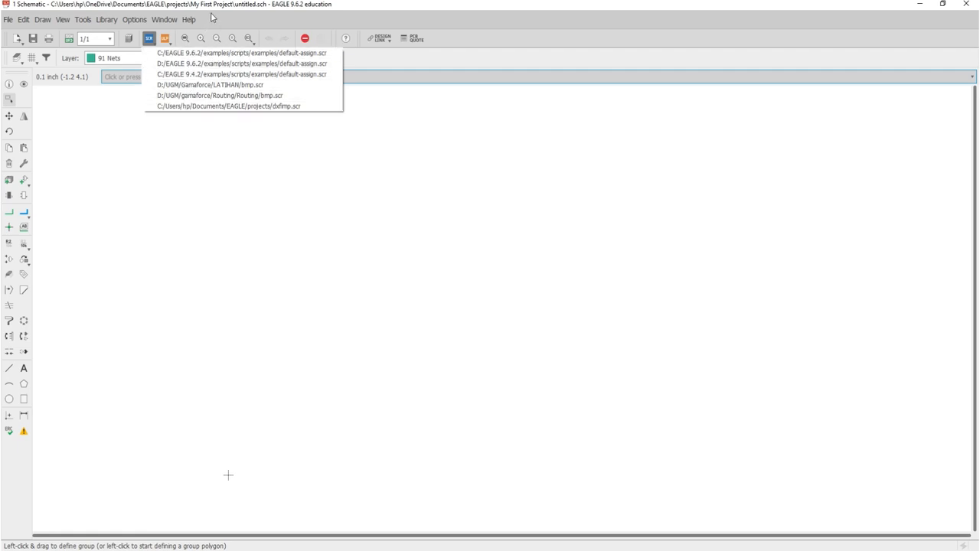
{"action": "left_click", "coordinate": [197, 37]}
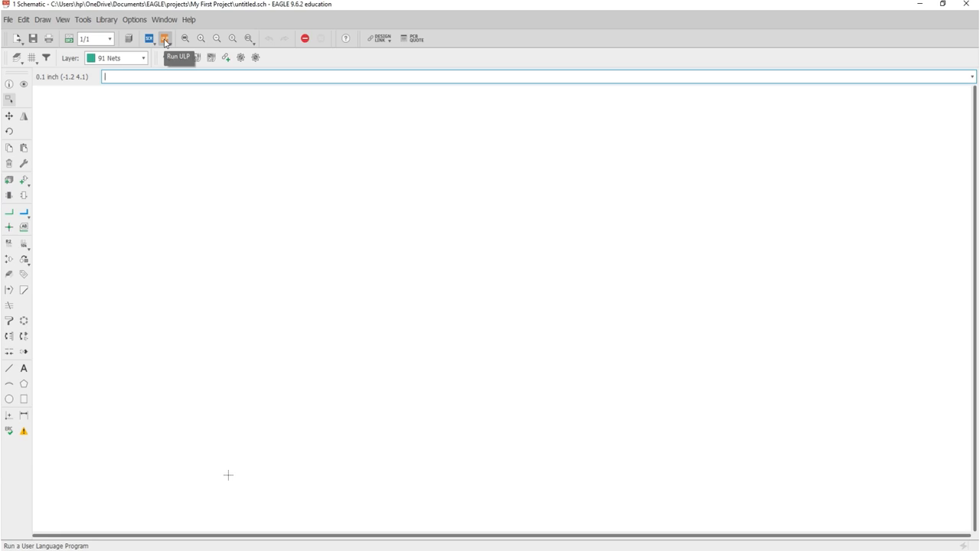
{"action": "left_click", "coordinate": [165, 39]}
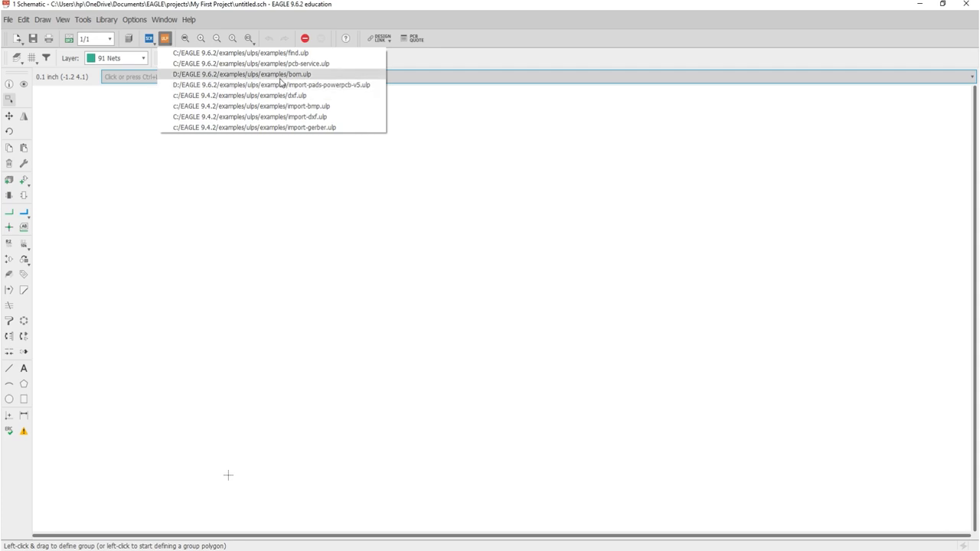
{"action": "left_click", "coordinate": [242, 25]}
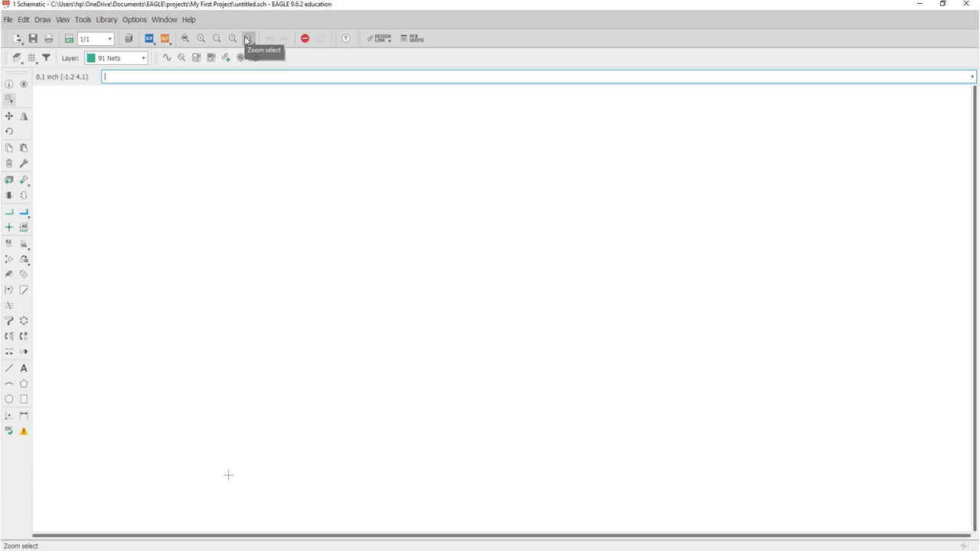
- Turn on the display of the schematic's grid
{"action": "scroll", "coordinate": [333, 186], "scroll_direction": "up", "scroll_amount": 3}
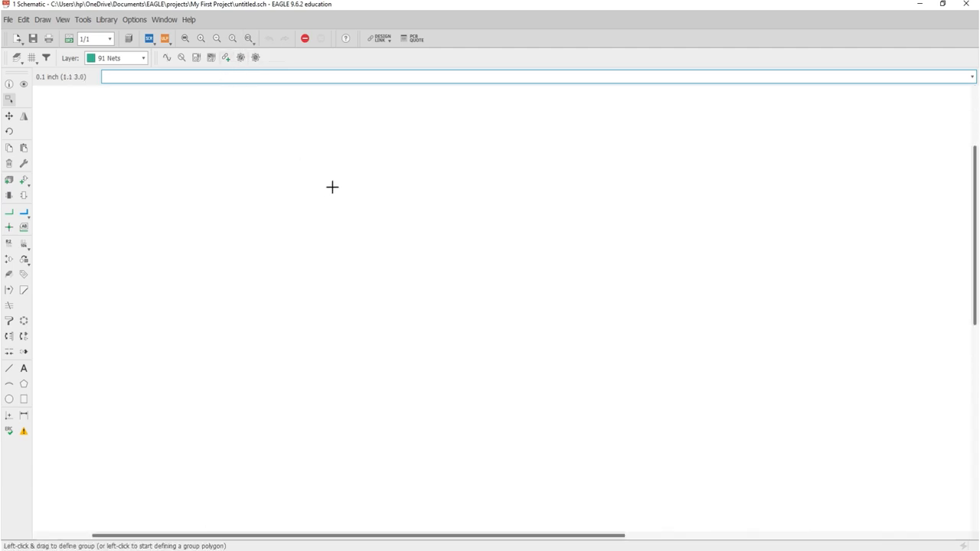
{"action": "scroll", "coordinate": [332, 187], "scroll_direction": "down", "scroll_amount": 2}
{"action": "scroll", "coordinate": [334, 182], "scroll_direction": "up", "scroll_amount": 4}
{"action": "scroll", "coordinate": [334, 181], "scroll_direction": "up", "scroll_amount": 1}
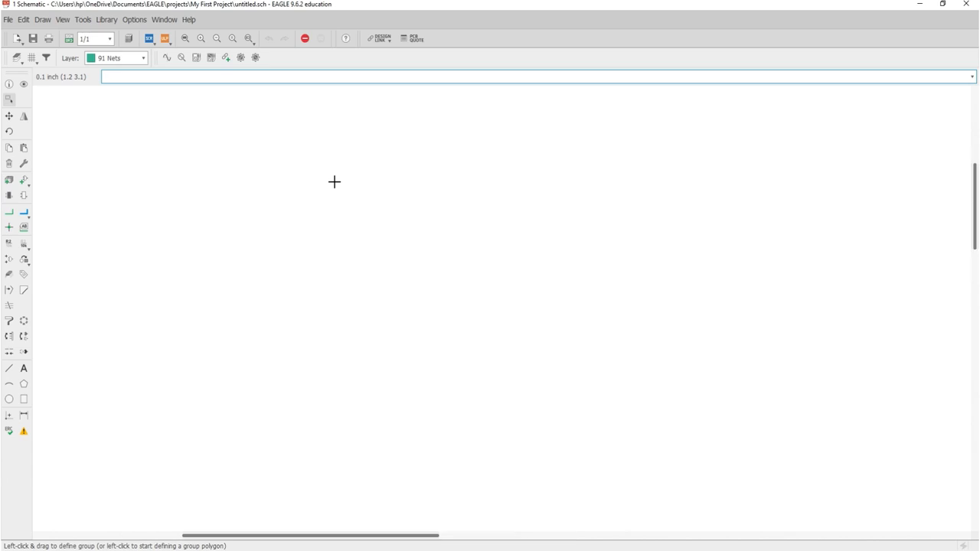
{"action": "scroll", "coordinate": [335, 182], "scroll_direction": "down", "scroll_amount": 2}
{"action": "left_click", "coordinate": [33, 58]}
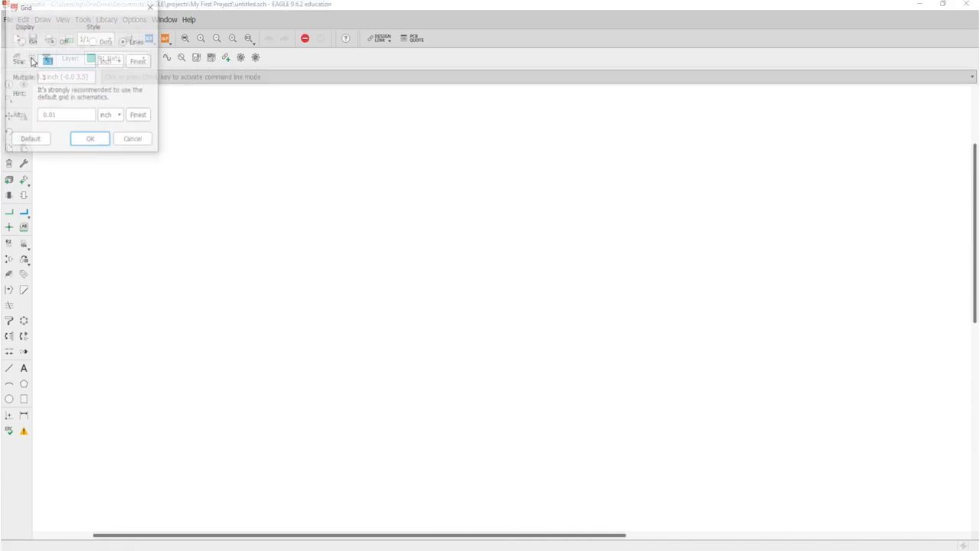
{"action": "left_click", "coordinate": [21, 41]}
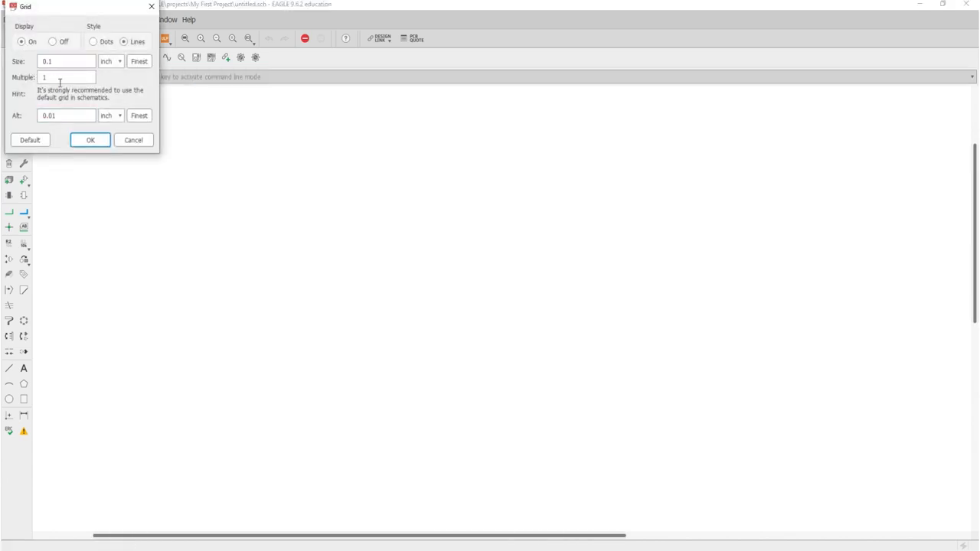
{"action": "left_click", "coordinate": [90, 139]}
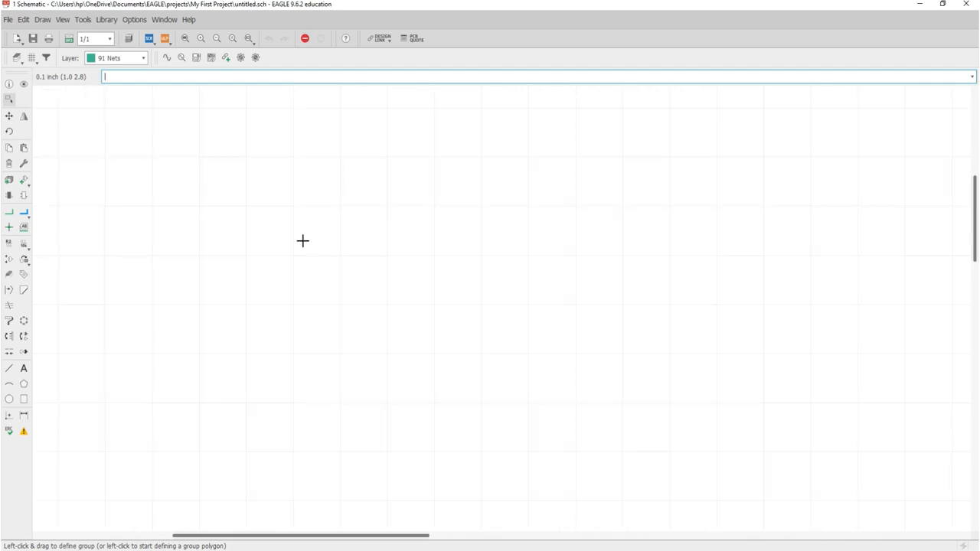
{"action": "scroll", "coordinate": [302, 240], "scroll_direction": "down", "scroll_amount": 3}
{"action": "scroll", "coordinate": [303, 241], "scroll_direction": "up", "scroll_amount": 2}
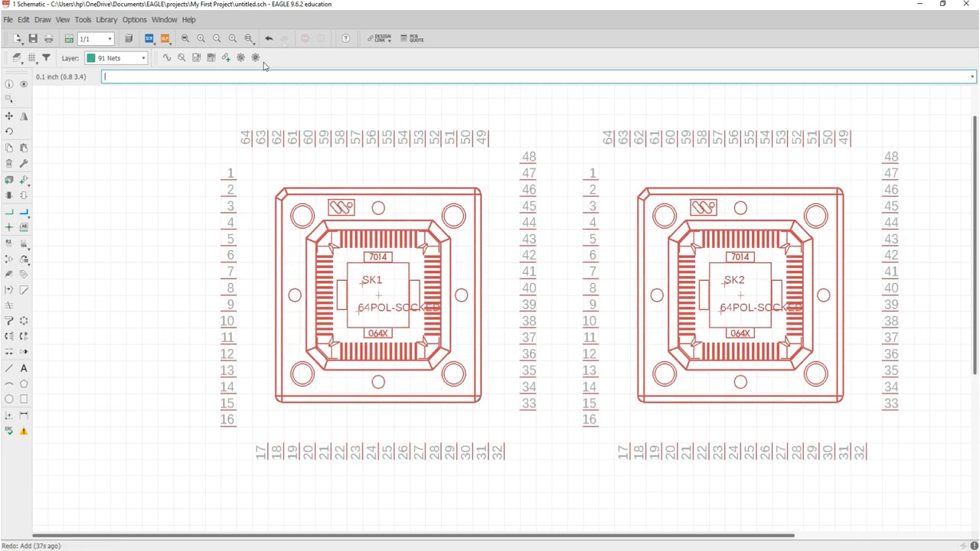
- Open the undo/redo history with the command undo list, look it over, and close it without changes
{"action": "type", "text": "undo list"}
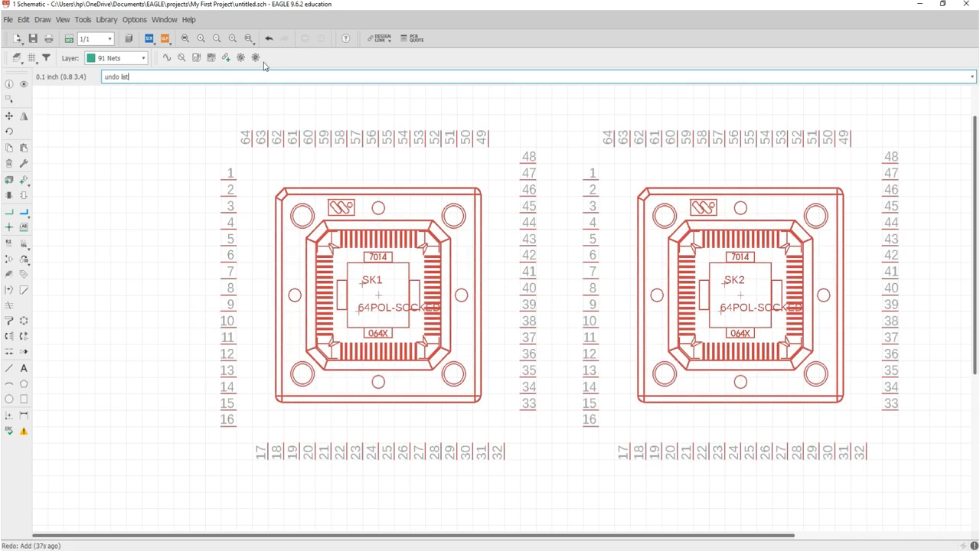
{"action": "key", "text": "Return"}
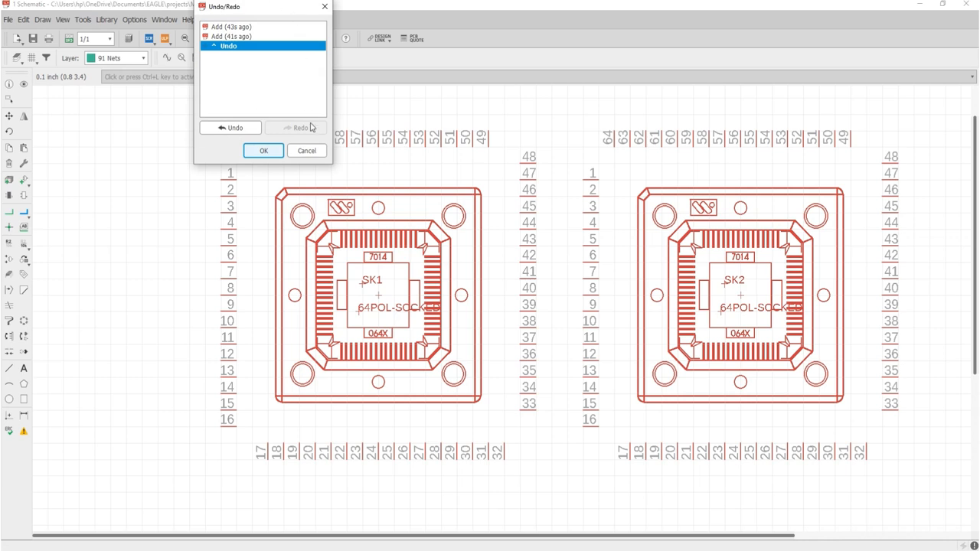
{"action": "left_click_drag", "start_coordinate": [258, 13], "coordinate": [235, 86]}
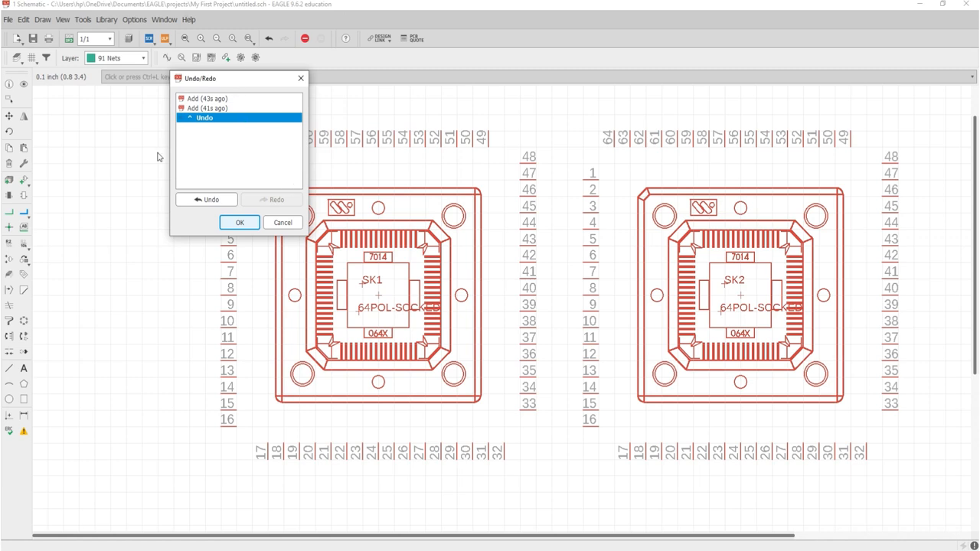
{"action": "left_click", "coordinate": [294, 224]}
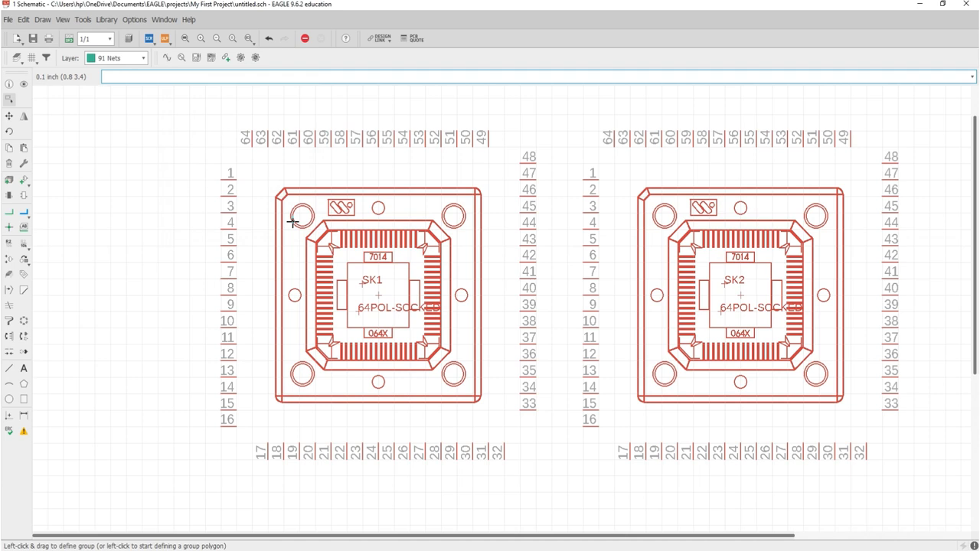
- Reopen the undo/redo history with the command undo list and move its dialog aside
{"action": "type", "text": "undo list"}
{"action": "key", "text": "Return"}
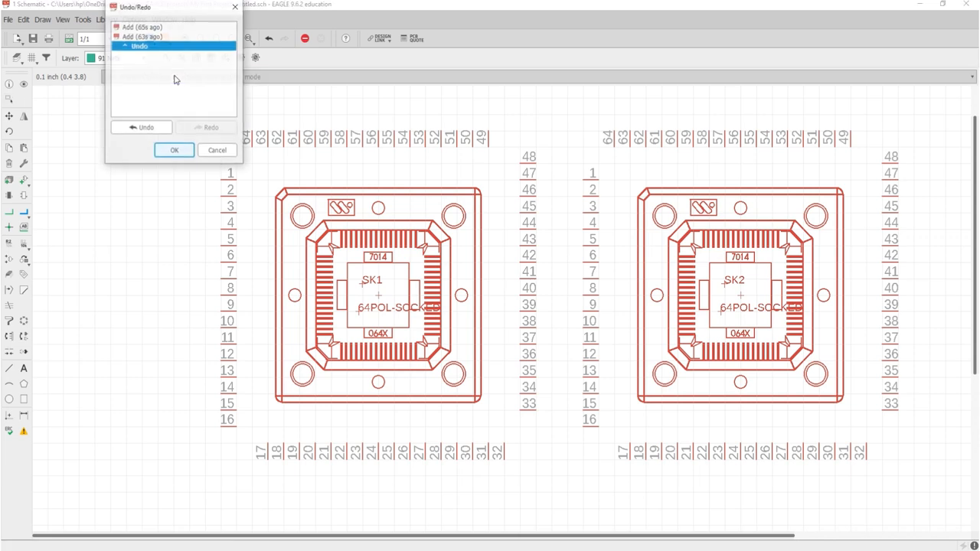
{"action": "left_click_drag", "start_coordinate": [177, 19], "coordinate": [195, 87]}
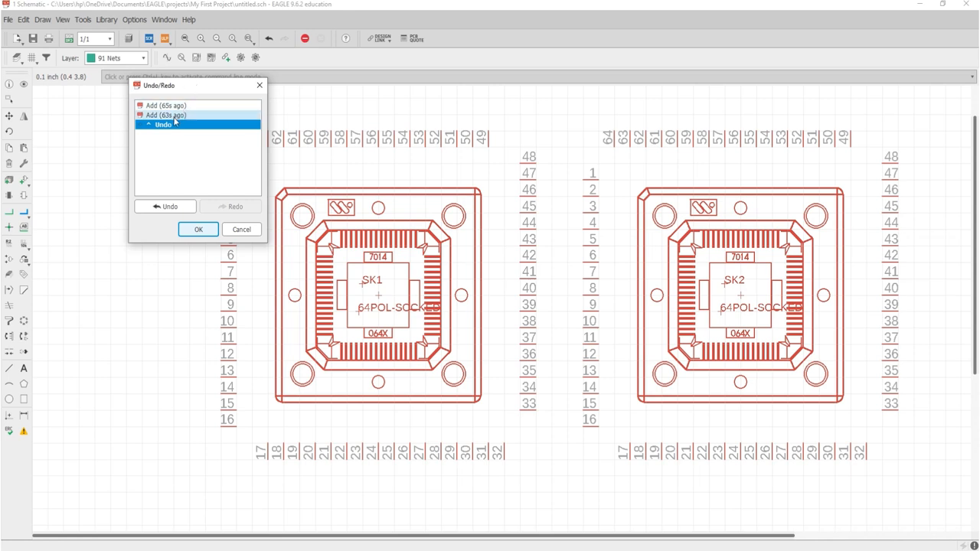
- Undo both part additions through the history and redo them one after the other
{"action": "left_click", "coordinate": [174, 116]}
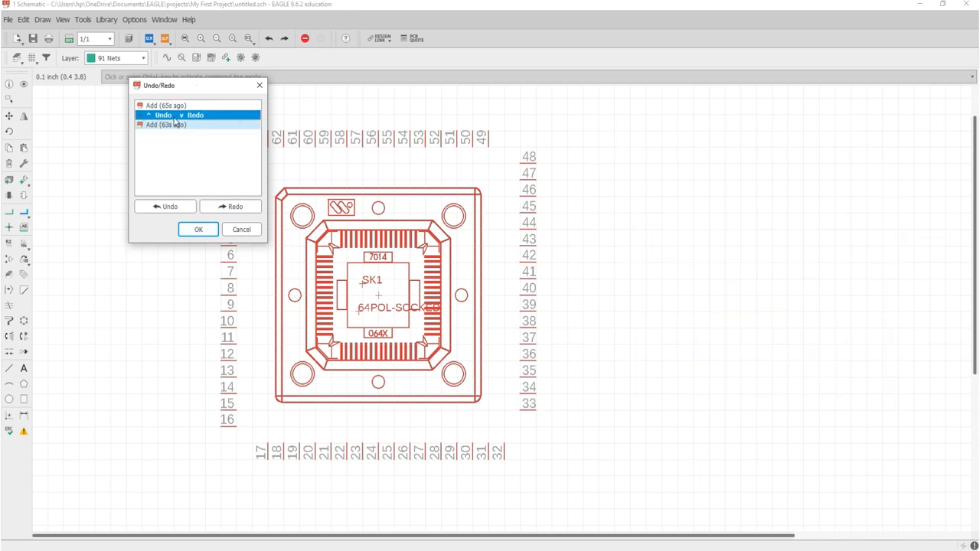
{"action": "left_click", "coordinate": [173, 124]}
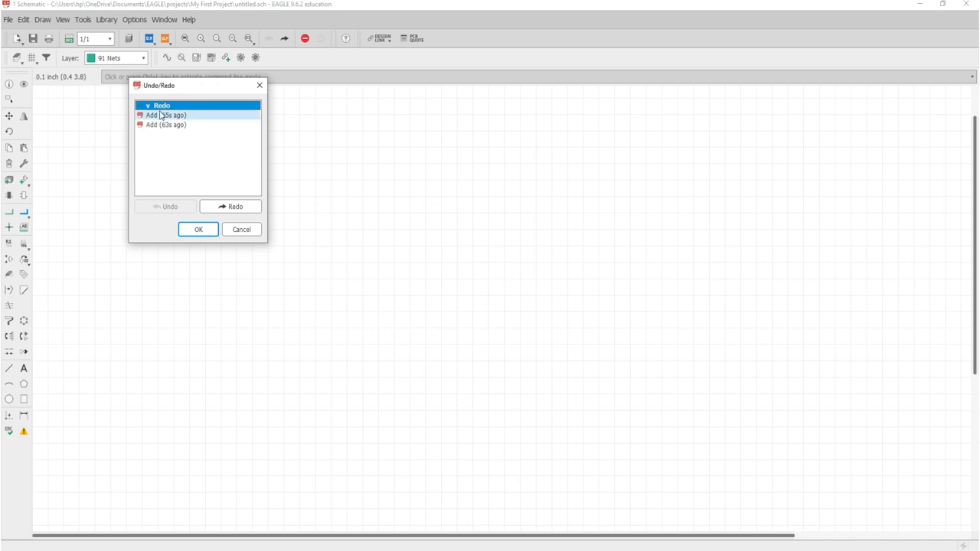
{"action": "left_click", "coordinate": [174, 116]}
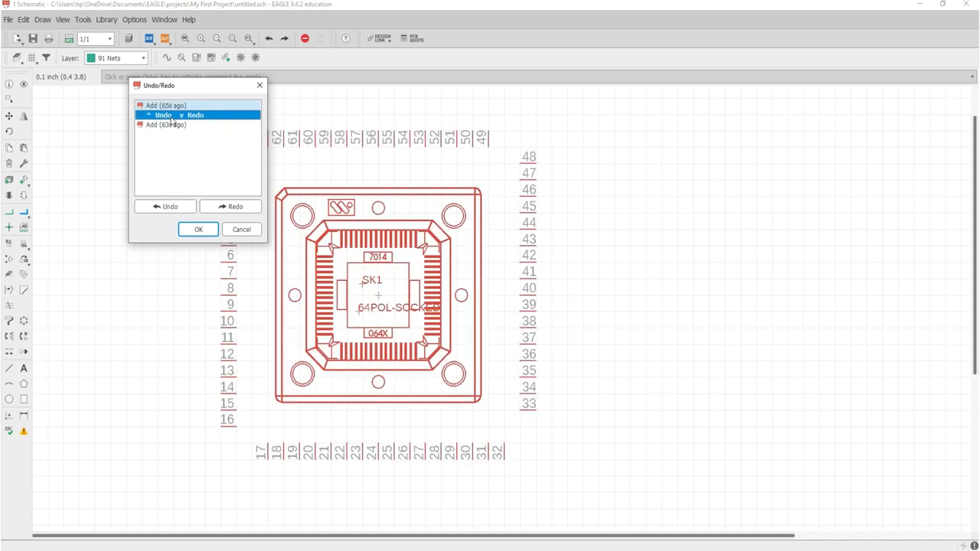
{"action": "left_click", "coordinate": [173, 124]}
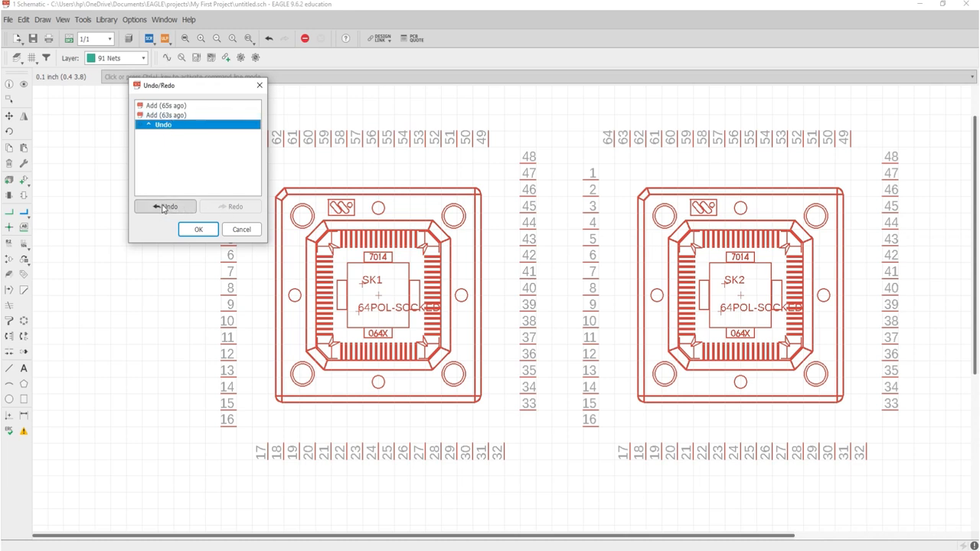
- Step back and forth through the history, undo only the second part addition, and accept that state
{"action": "left_click", "coordinate": [156, 116]}
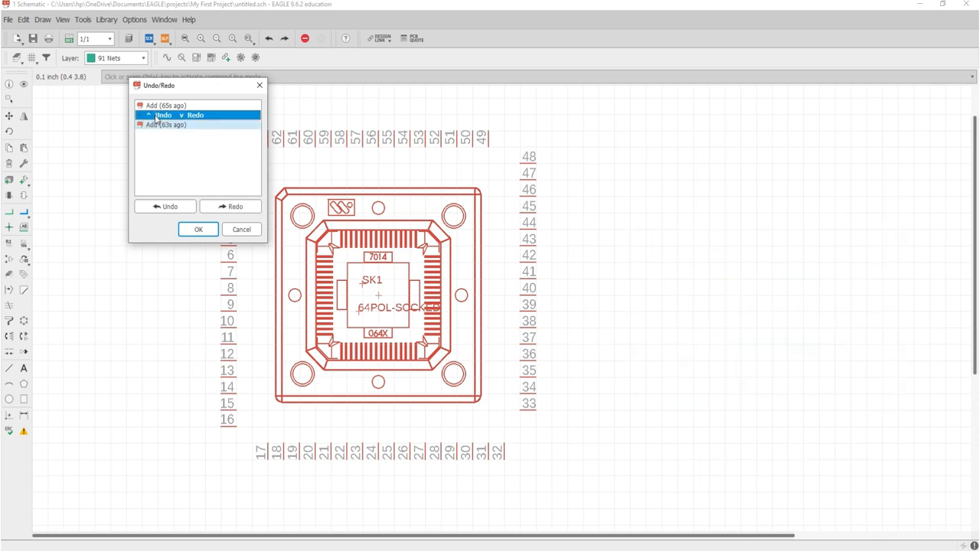
{"action": "key", "text": "Down"}
{"action": "key", "text": "Up"}
{"action": "key", "text": "Up"}
{"action": "key", "text": "Down"}
{"action": "key", "text": "Down"}
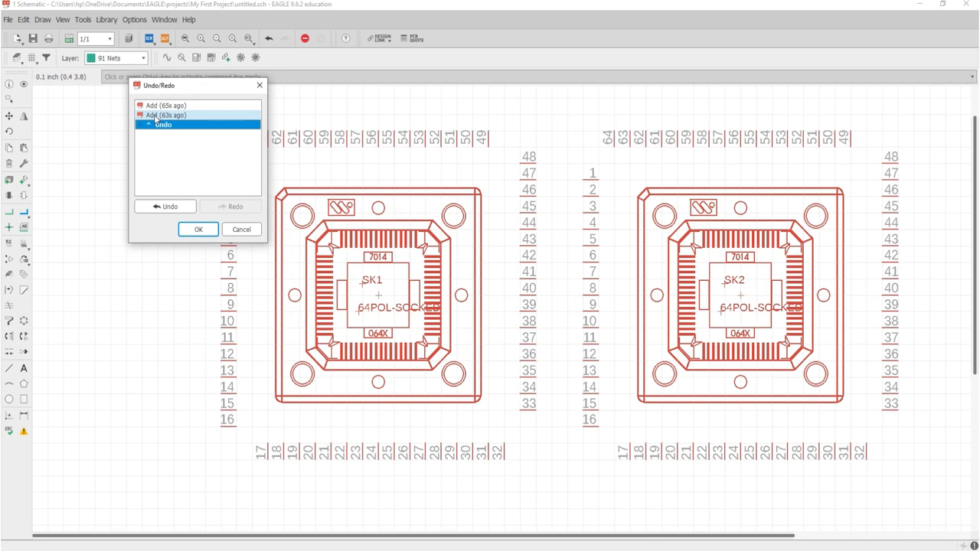
{"action": "key", "text": "Up"}
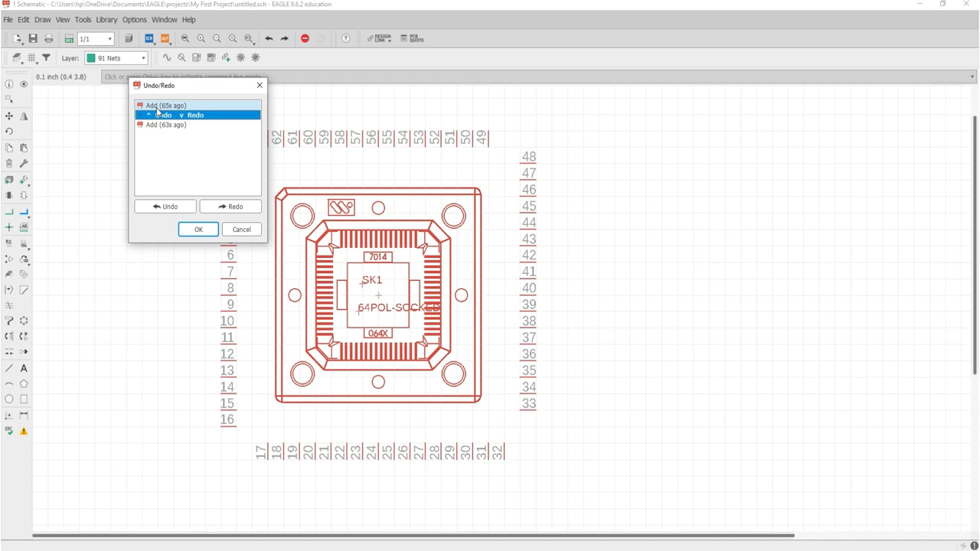
{"action": "left_click", "coordinate": [198, 230]}
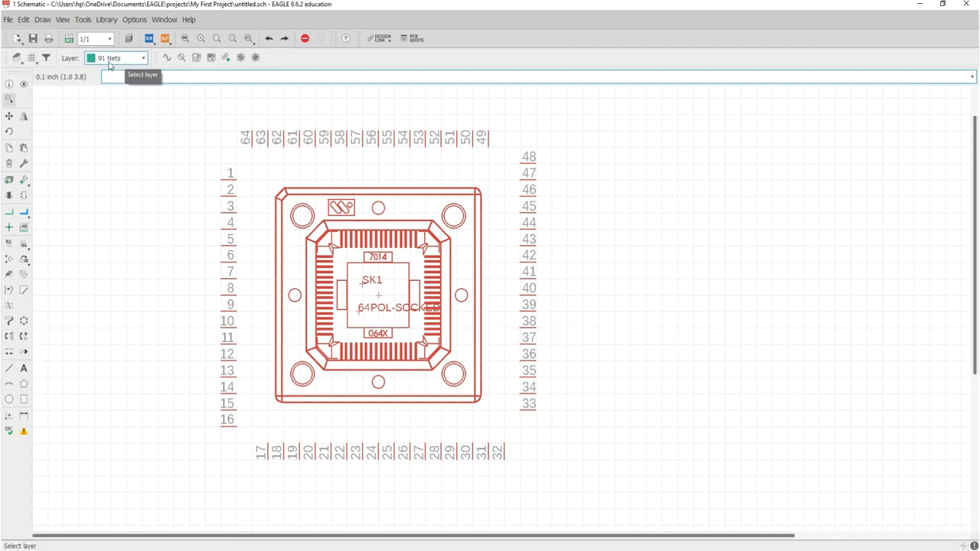
- Try out layer visibility by toggling layers such as Symbols and Names off and on in the Visible Layers settings
{"action": "left_click", "coordinate": [16, 58]}
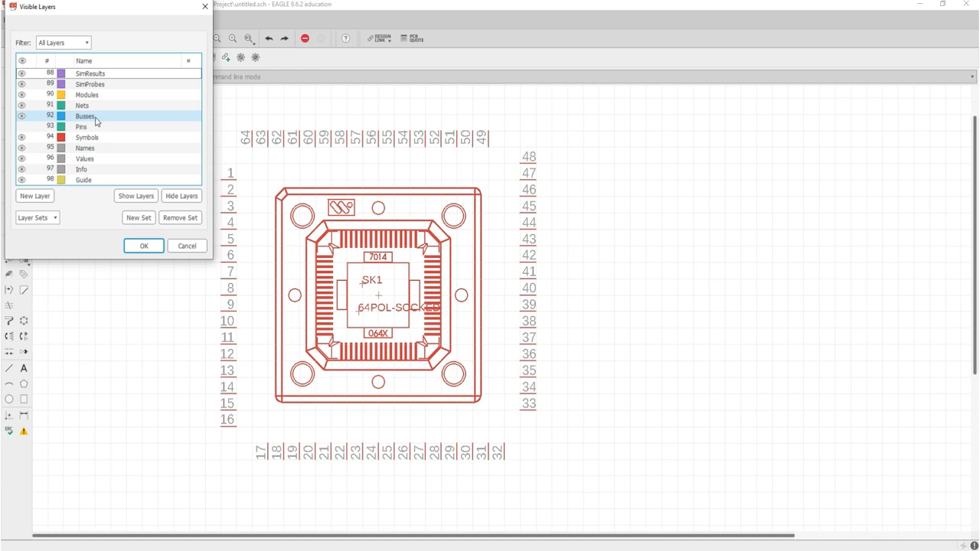
{"action": "left_click", "coordinate": [24, 140]}
{"action": "left_click", "coordinate": [22, 138]}
{"action": "left_click", "coordinate": [22, 138]}
{"action": "left_click", "coordinate": [35, 148]}
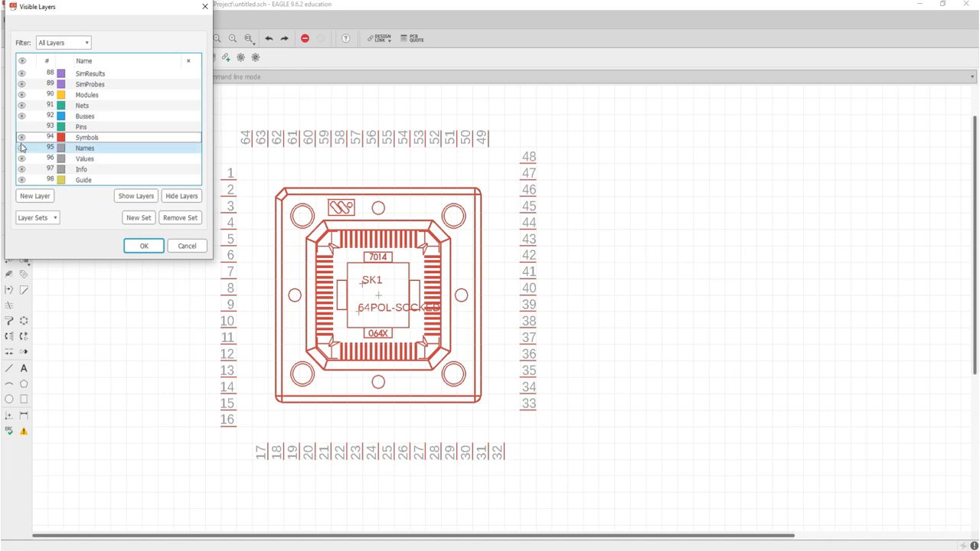
{"action": "left_click", "coordinate": [21, 149]}
{"action": "left_click", "coordinate": [21, 150]}
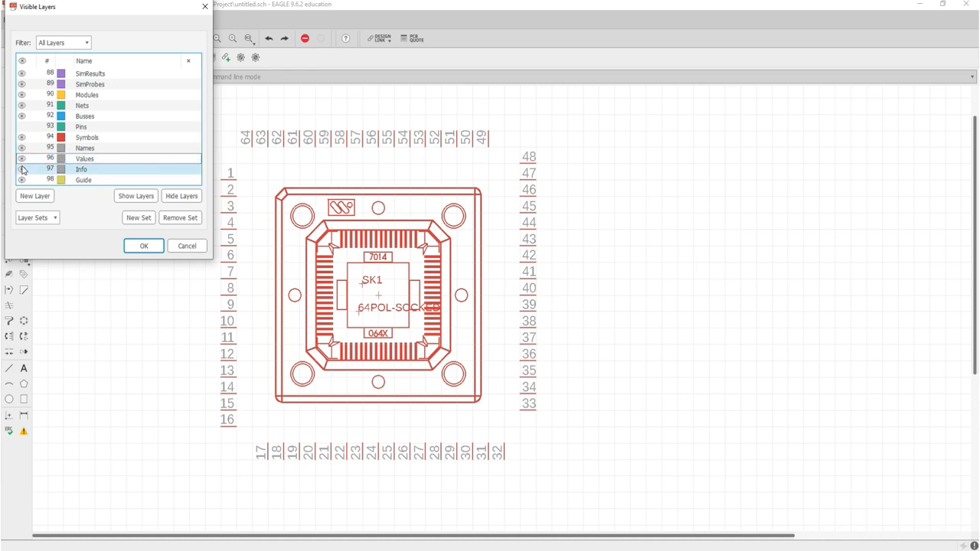
{"action": "left_click", "coordinate": [23, 172]}
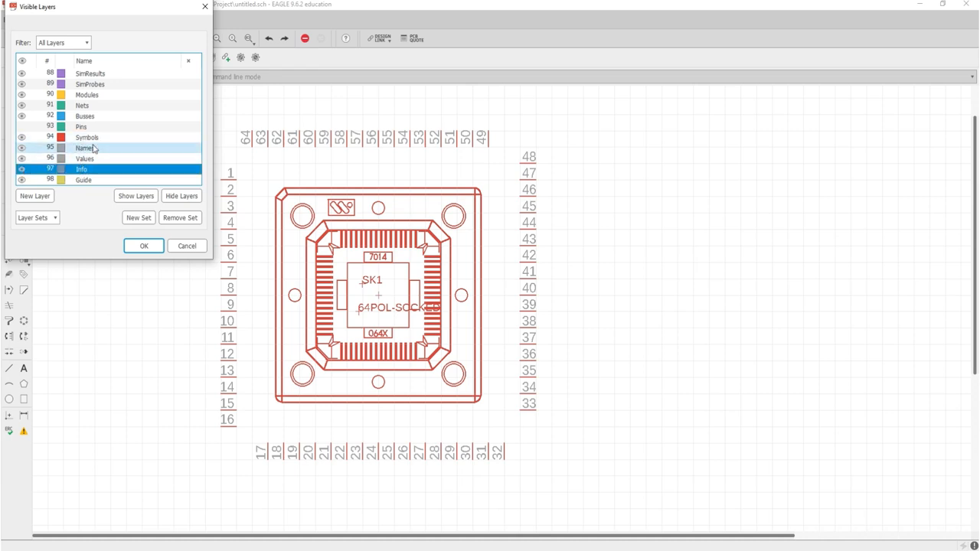
{"action": "left_click", "coordinate": [145, 246]}
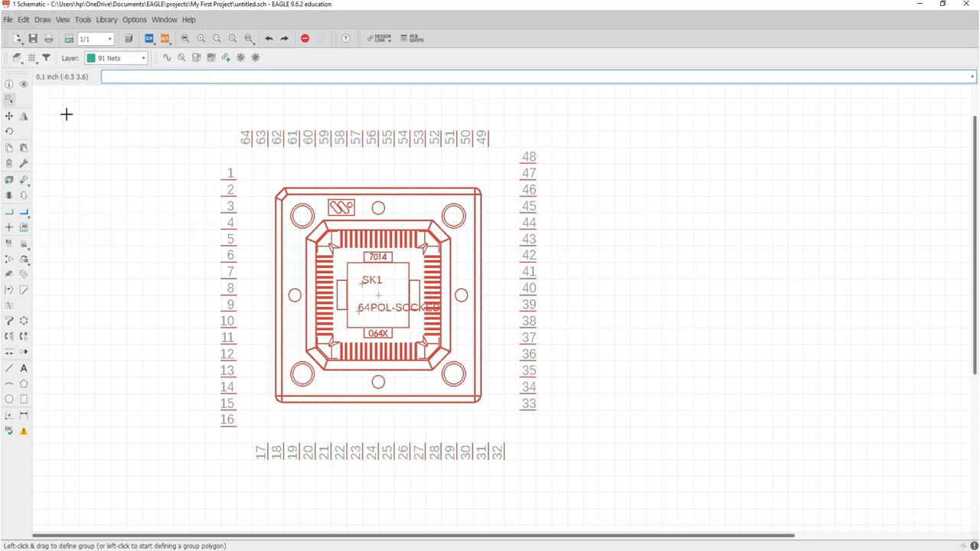
- Review the grid settings and the last and new grid choices, closing both without changes
{"action": "left_click", "coordinate": [31, 58]}
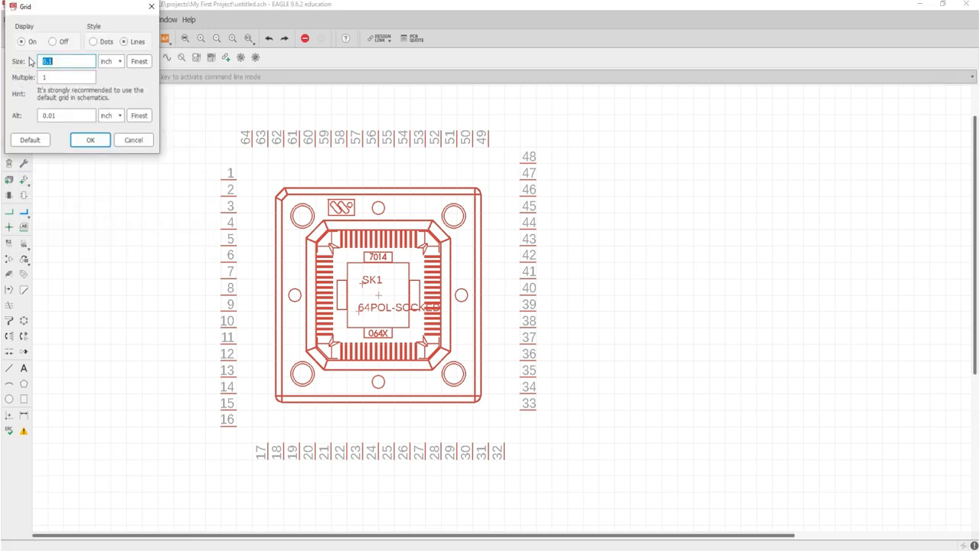
{"action": "left_click", "coordinate": [134, 140]}
{"action": "right_click", "coordinate": [31, 59]}
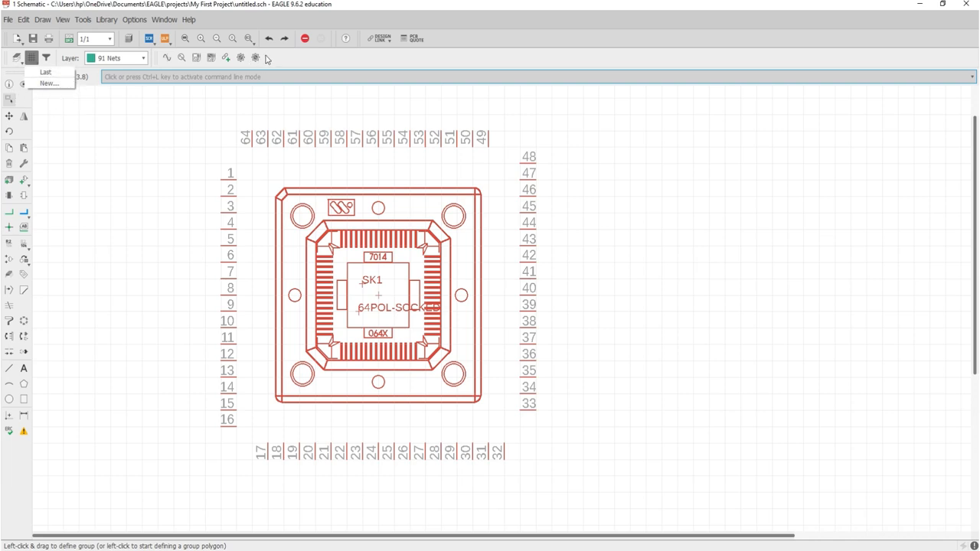
{"action": "left_click", "coordinate": [31, 57]}
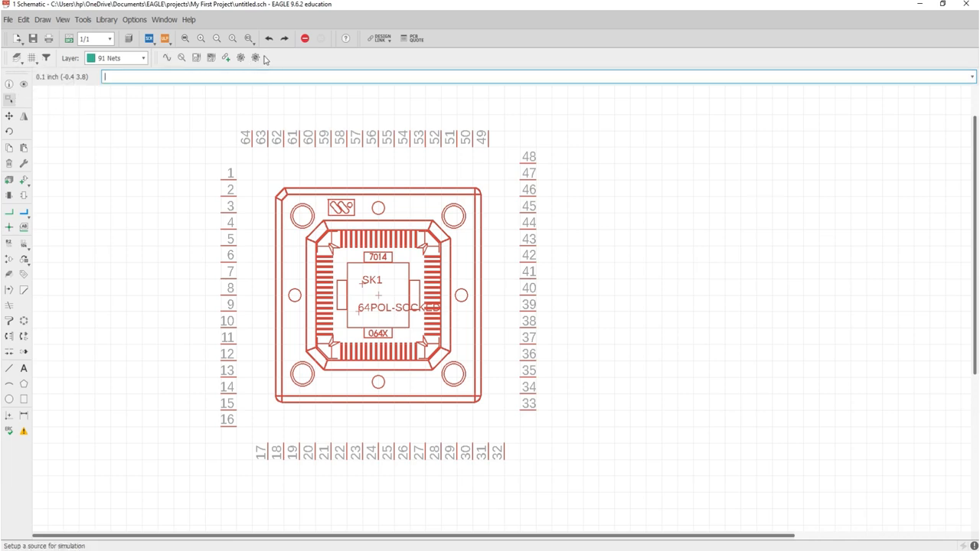
- Show the selection filter and switch the active layer to 94 Symbols and on to 95 Names
{"action": "left_click", "coordinate": [45, 59]}
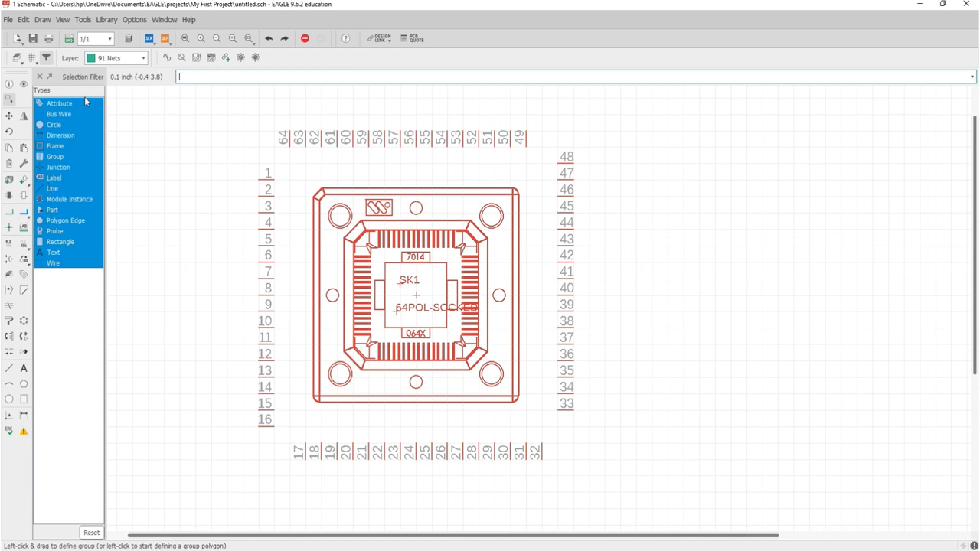
{"action": "left_click", "coordinate": [143, 58]}
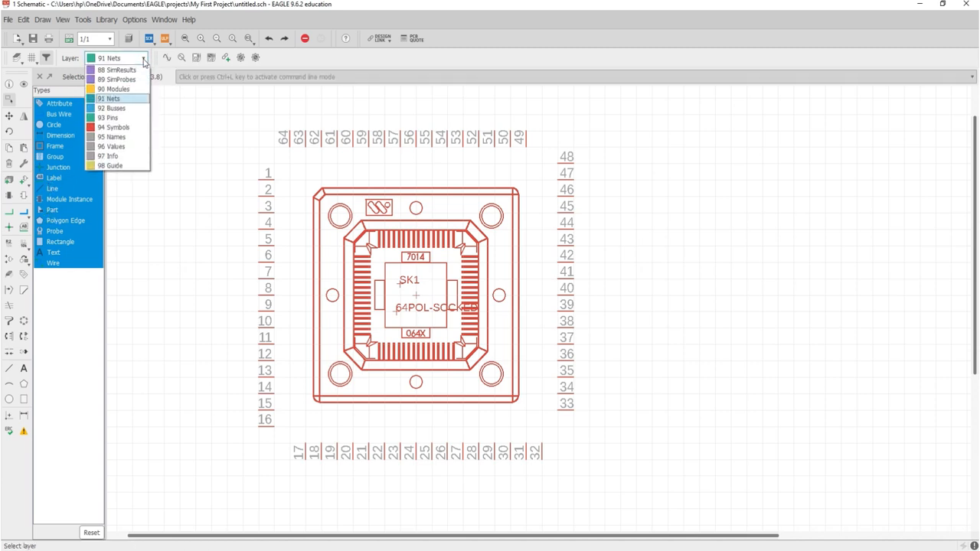
{"action": "left_click", "coordinate": [114, 127]}
{"action": "left_click", "coordinate": [142, 59]}
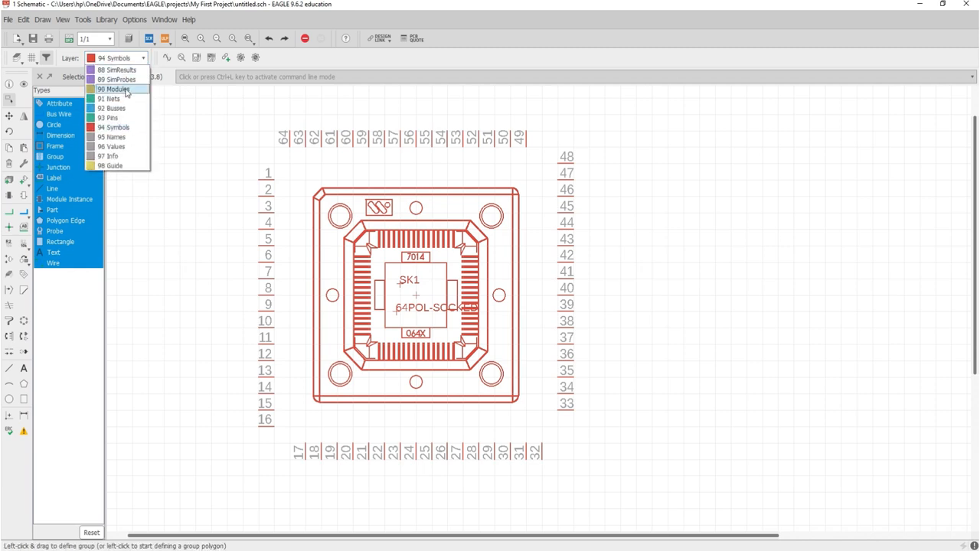
{"action": "left_click", "coordinate": [116, 137]}
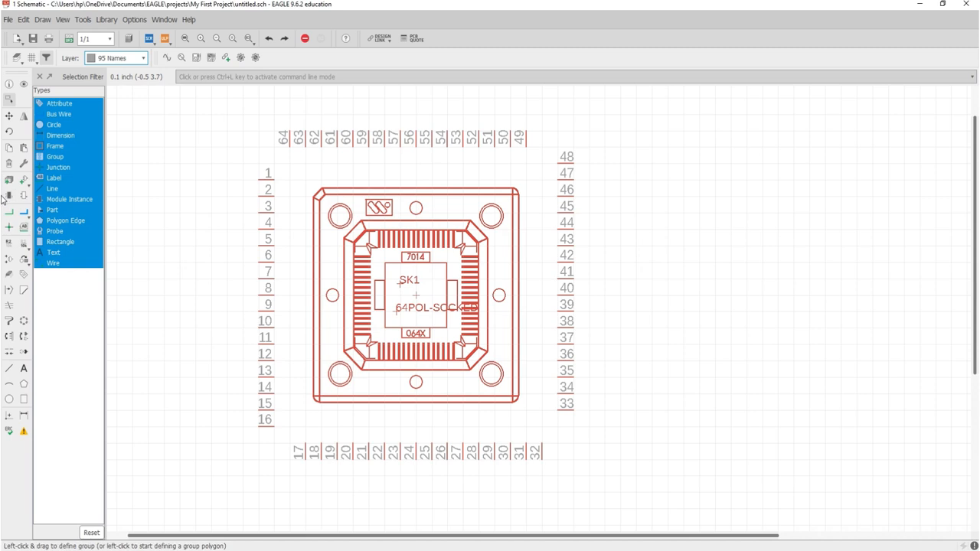
- Inspect the properties of part SK1 and close them without changes
{"action": "left_click", "coordinate": [9, 85]}
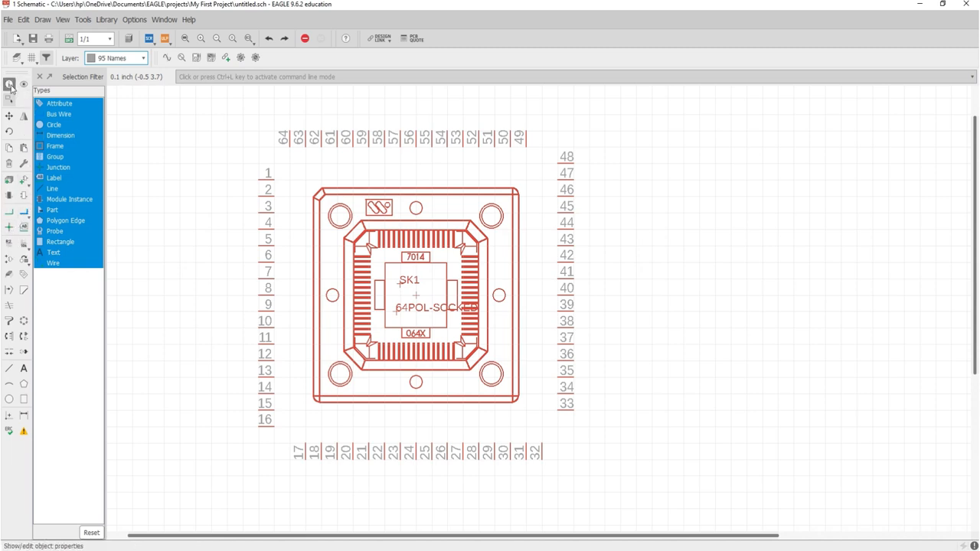
{"action": "left_click", "coordinate": [415, 295]}
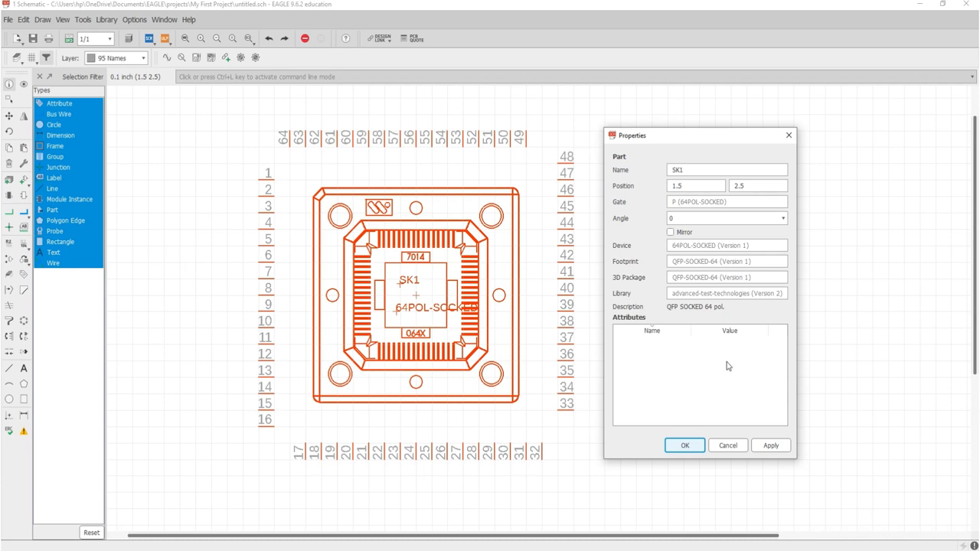
{"action": "left_click", "coordinate": [729, 446]}
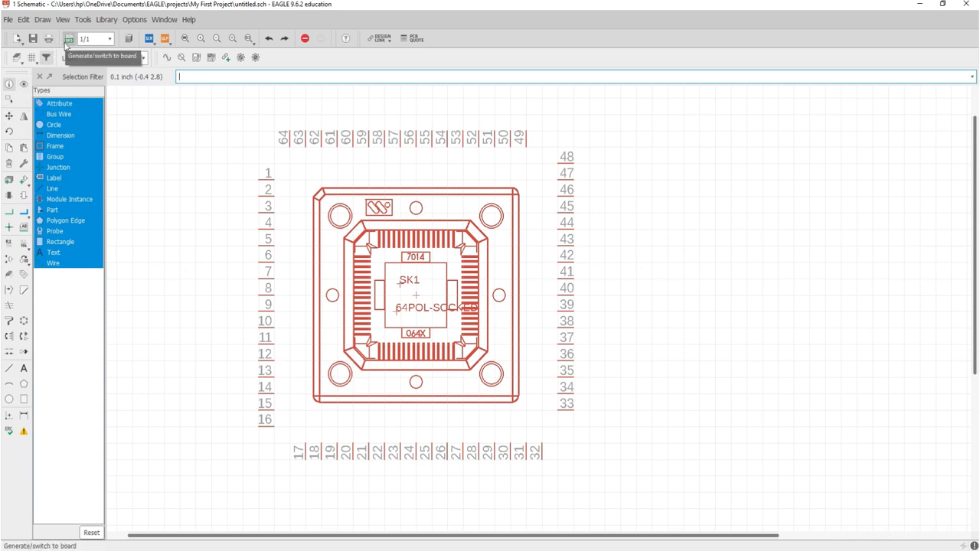
- Generate a board layout from the schematic and switch to it
{"action": "left_click", "coordinate": [24, 86]}
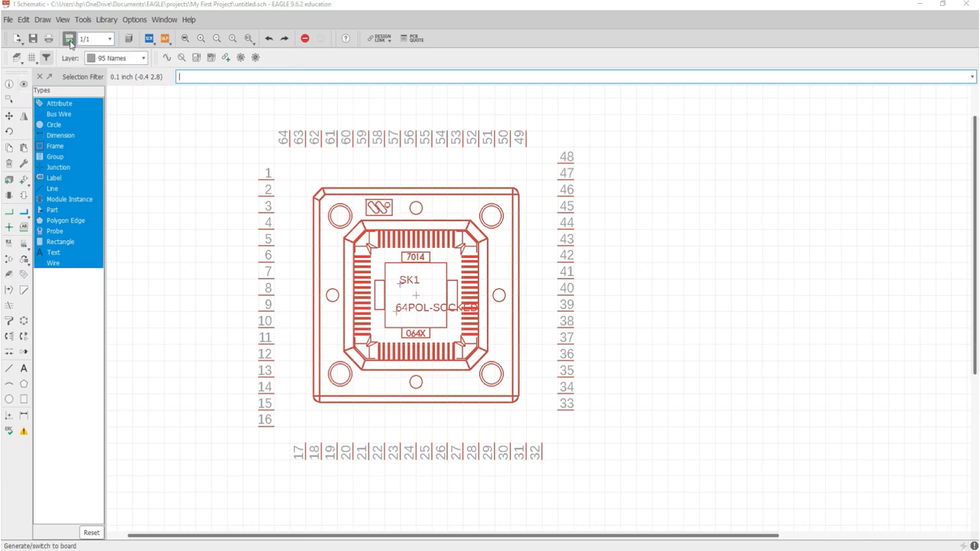
{"action": "left_click", "coordinate": [69, 38]}
{"action": "left_click", "coordinate": [181, 89]}
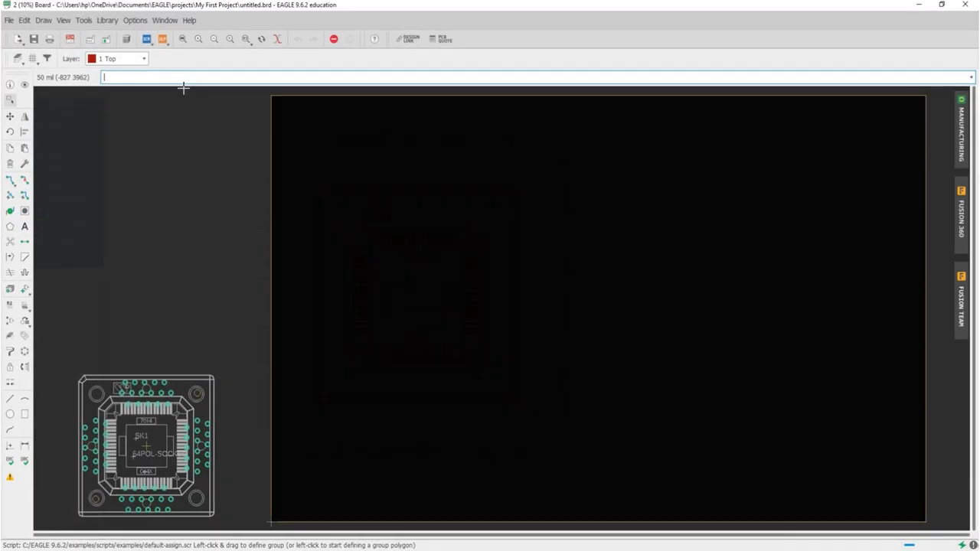
- Move the SK1 socket from outside the board outline to the left-centre area inside it
{"action": "left_click", "coordinate": [9, 115]}
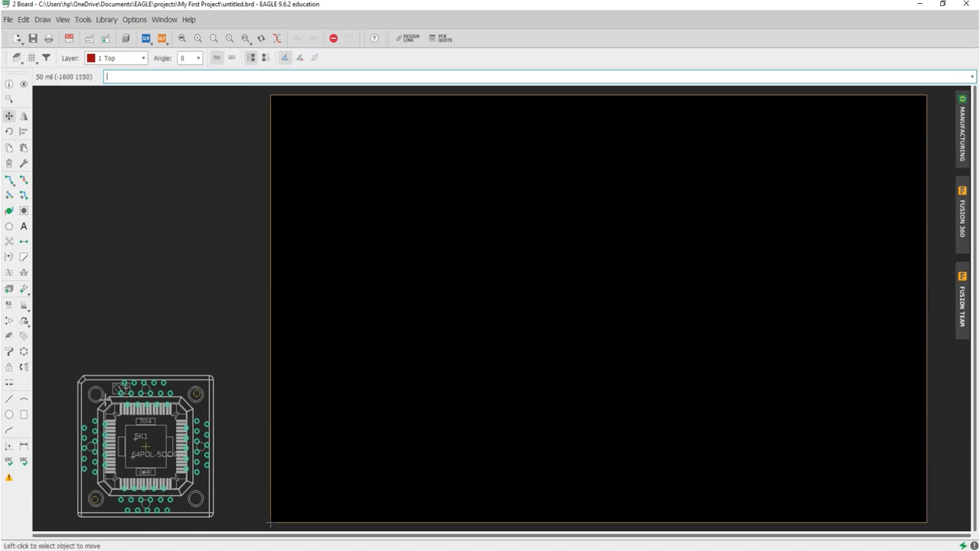
{"action": "left_click", "coordinate": [147, 448]}
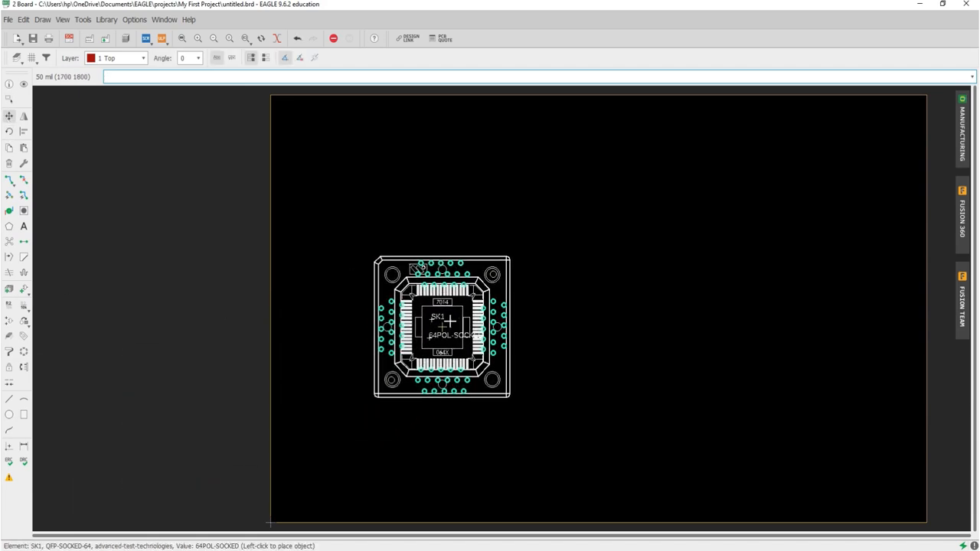
{"action": "left_click", "coordinate": [448, 321]}
- Arrange the board and schematic windows side by side and highlight SK1 in the schematic with the Show tool
{"action": "left_click_drag", "start_coordinate": [628, 7], "coordinate": [978, 9]}
{"action": "left_click", "coordinate": [140, 227]}
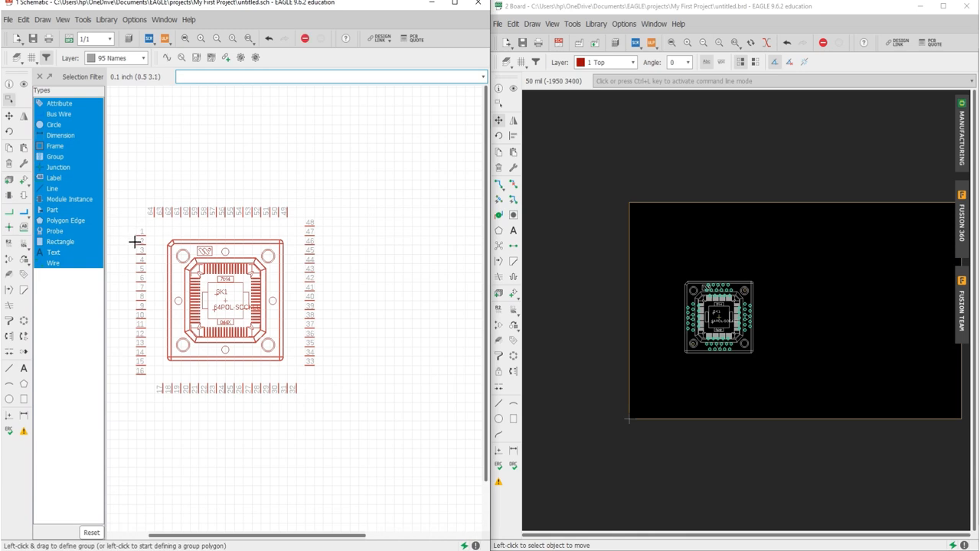
{"action": "left_click", "coordinate": [23, 87]}
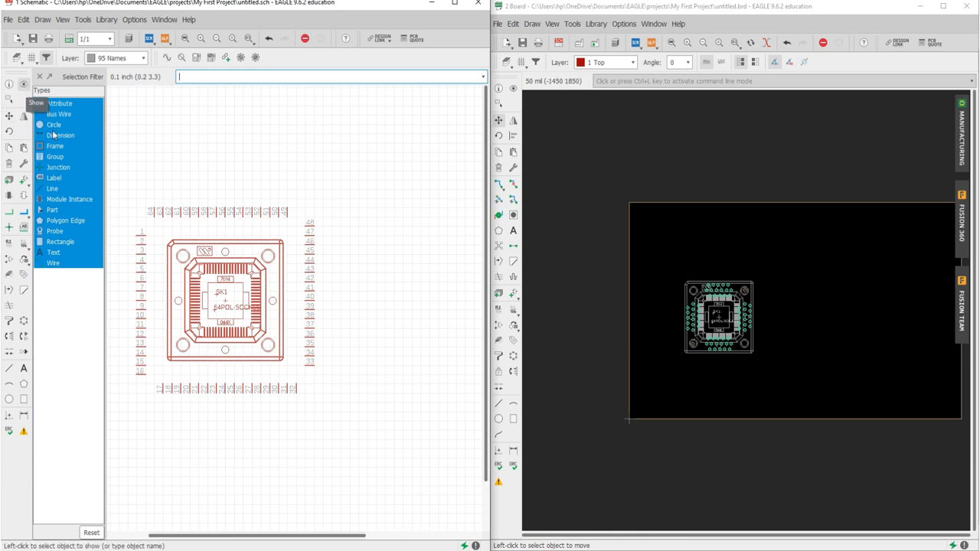
{"action": "left_click", "coordinate": [231, 306]}
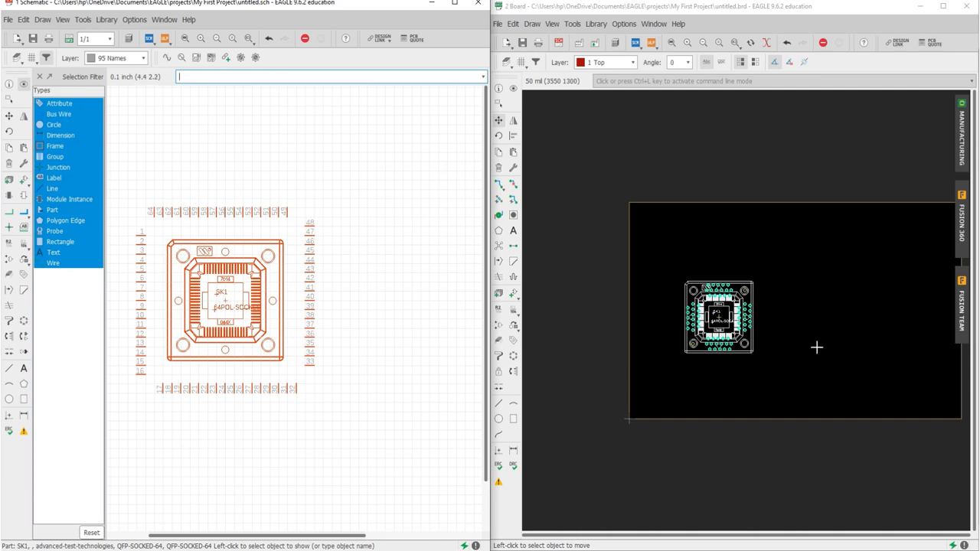
- Highlight SK1 in the board layout with the Show tool and end the command
{"action": "left_click", "coordinate": [683, 229]}
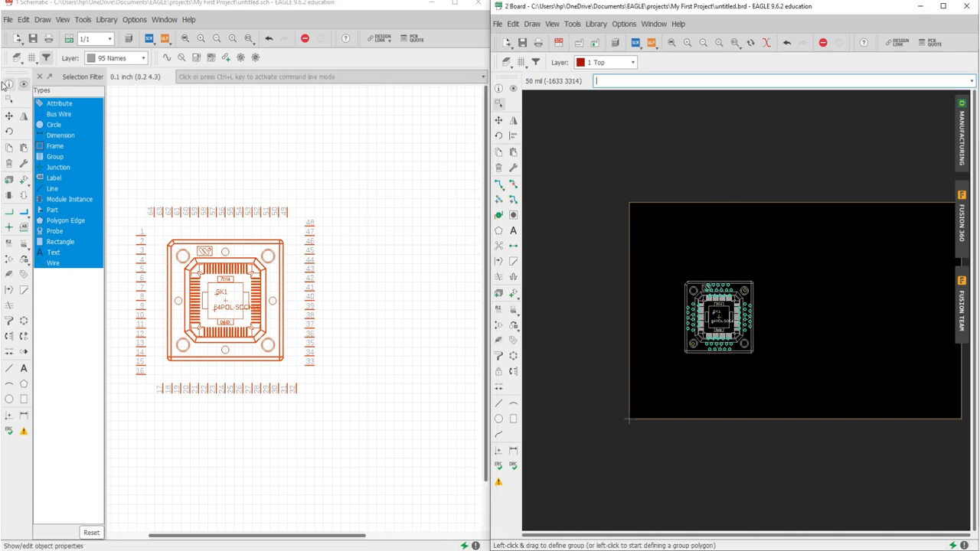
{"action": "left_click", "coordinate": [513, 89]}
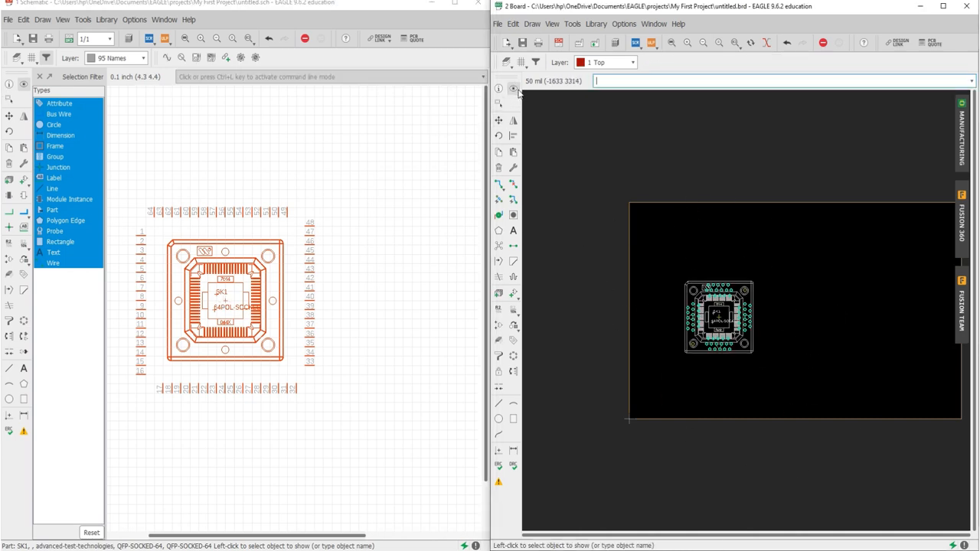
{"action": "left_click", "coordinate": [722, 317]}
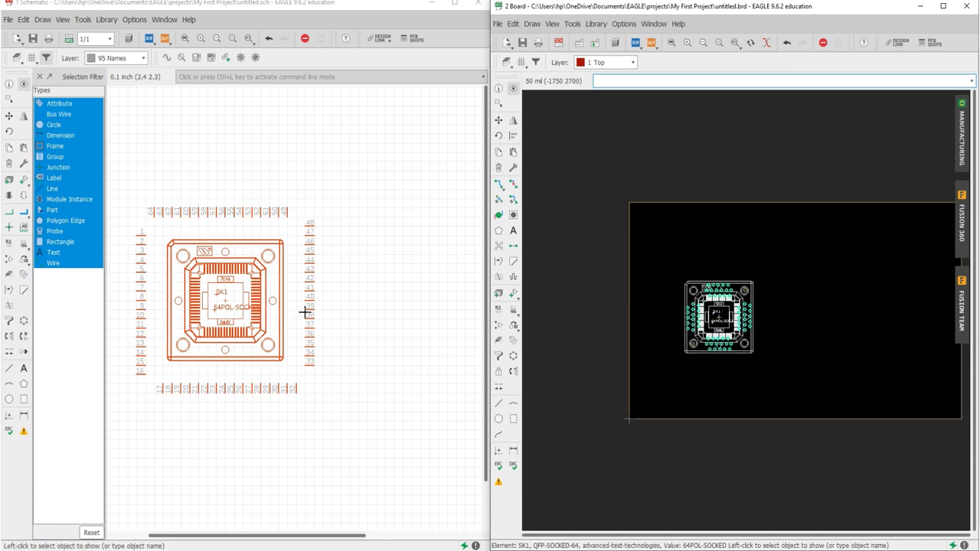
{"action": "key", "text": "Escape"}
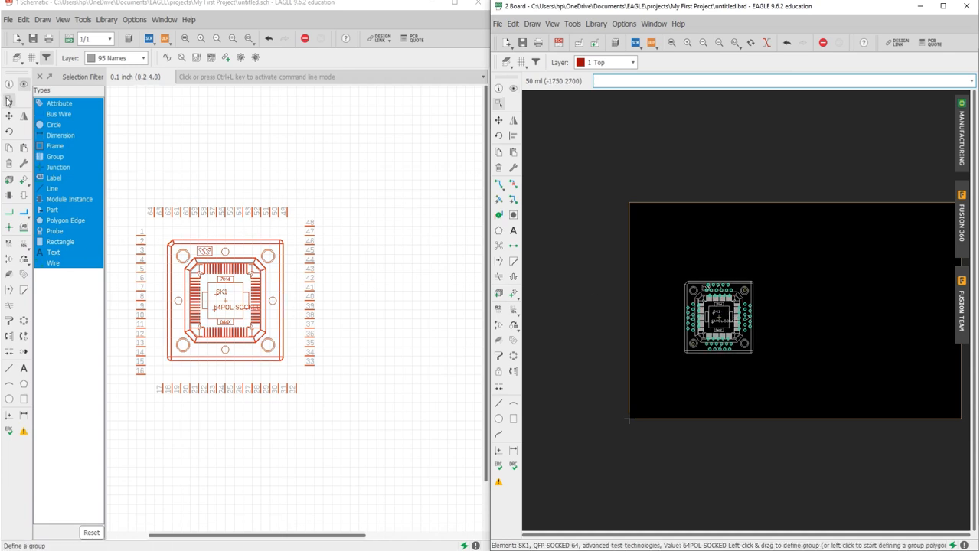
- Maximize the schematic window and select the whole SK1 socket, including all its pins, as a group
{"action": "left_click", "coordinate": [8, 100]}
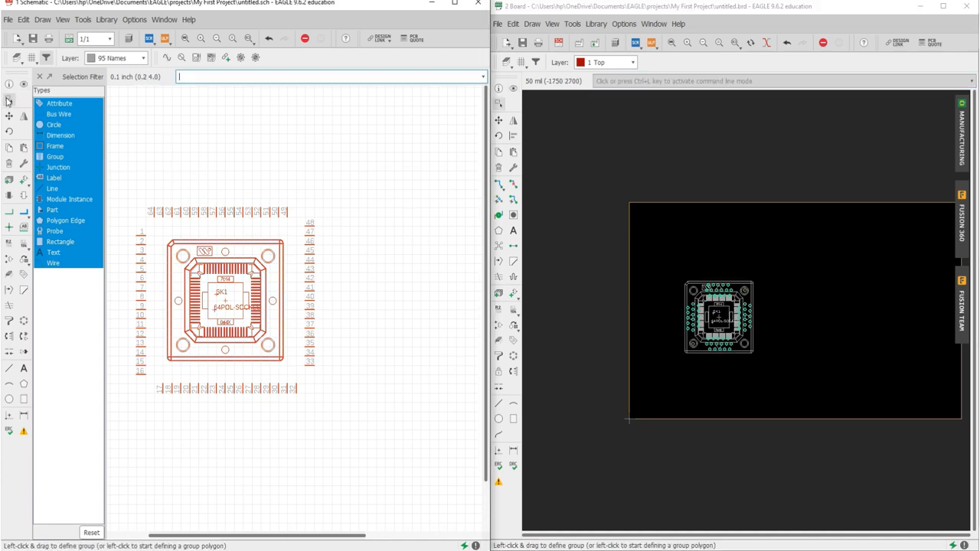
{"action": "left_click", "coordinate": [454, 3]}
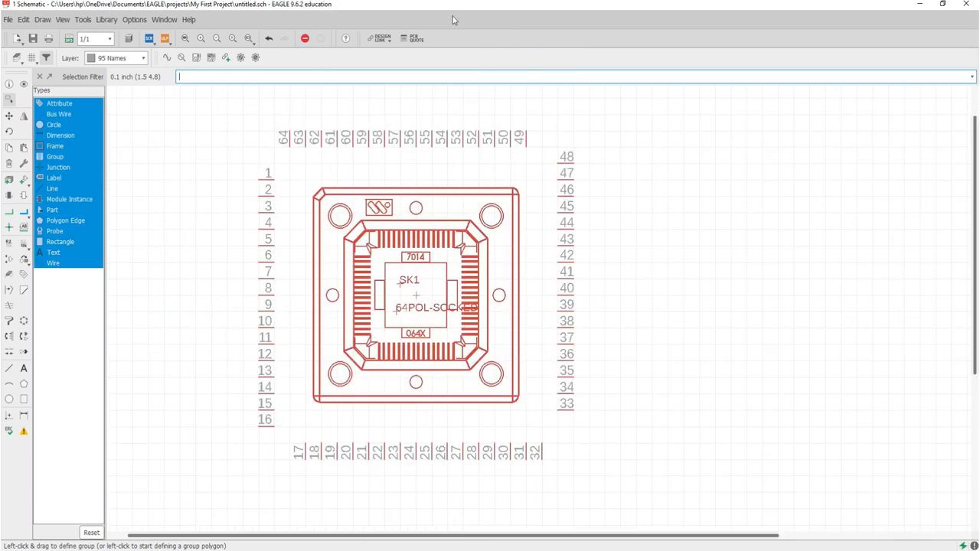
{"action": "left_click", "coordinate": [9, 102]}
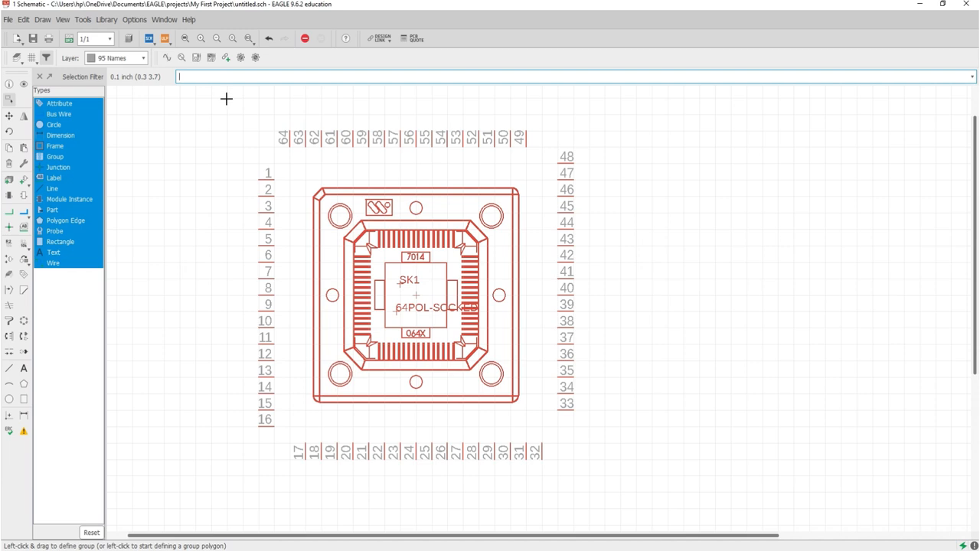
{"action": "left_click_drag", "start_coordinate": [225, 98], "coordinate": [622, 493]}
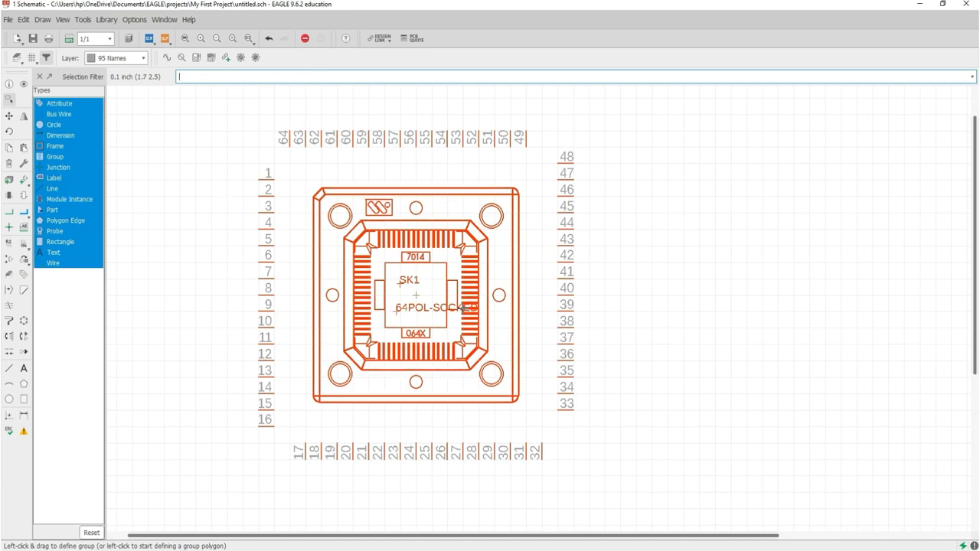
- Move SK1 one grid step up in the schematic, rotating it repeatedly in 90-degree steps and placing it upside down
{"action": "left_click", "coordinate": [8, 118]}
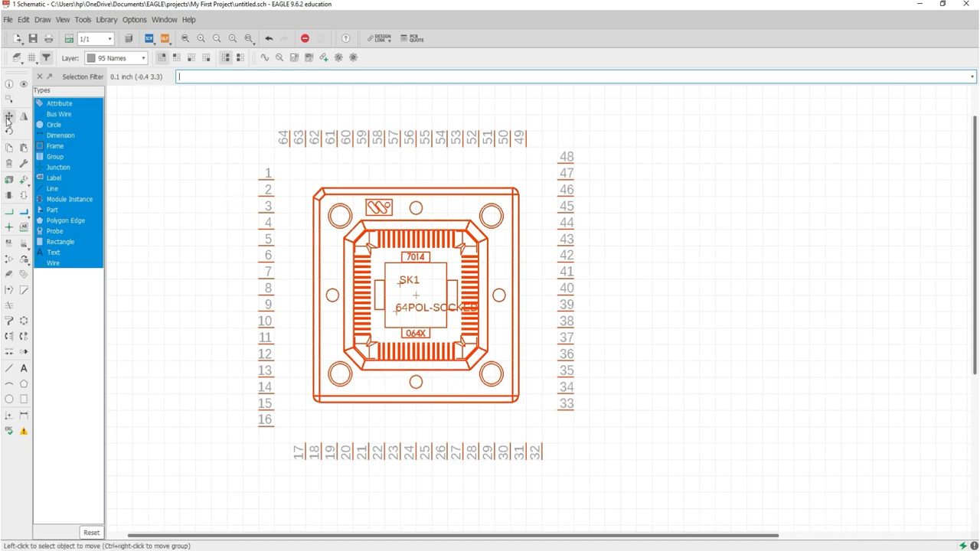
{"action": "left_click", "coordinate": [416, 295]}
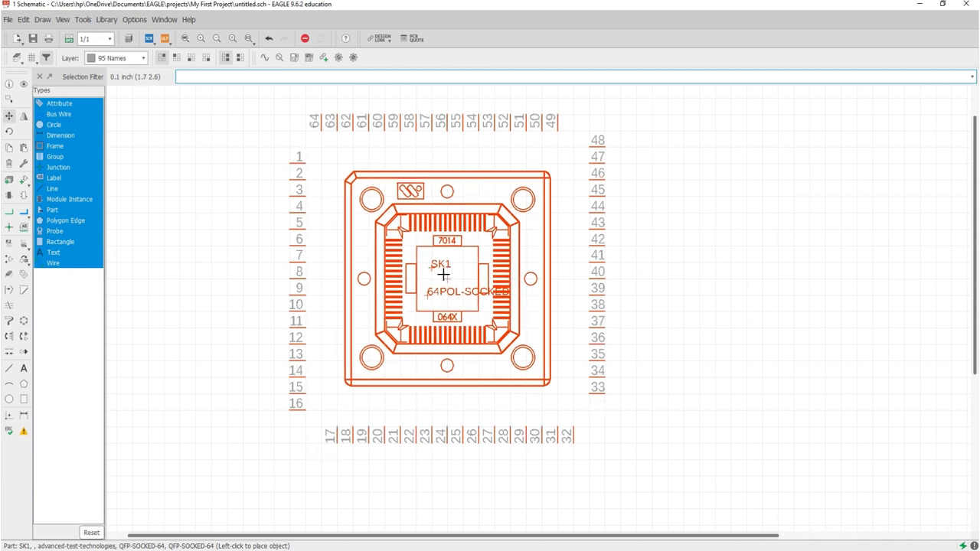
{"action": "right_click", "coordinate": [439, 272]}
{"action": "right_click", "coordinate": [439, 272]}
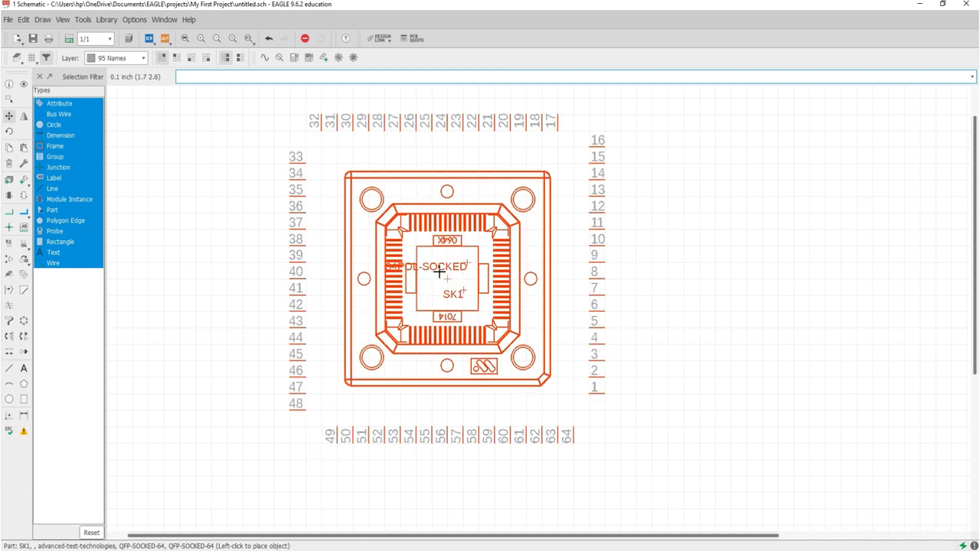
{"action": "right_click", "coordinate": [689, 284]}
{"action": "right_click", "coordinate": [387, 257]}
{"action": "right_click", "coordinate": [388, 257]}
{"action": "right_click", "coordinate": [387, 257]}
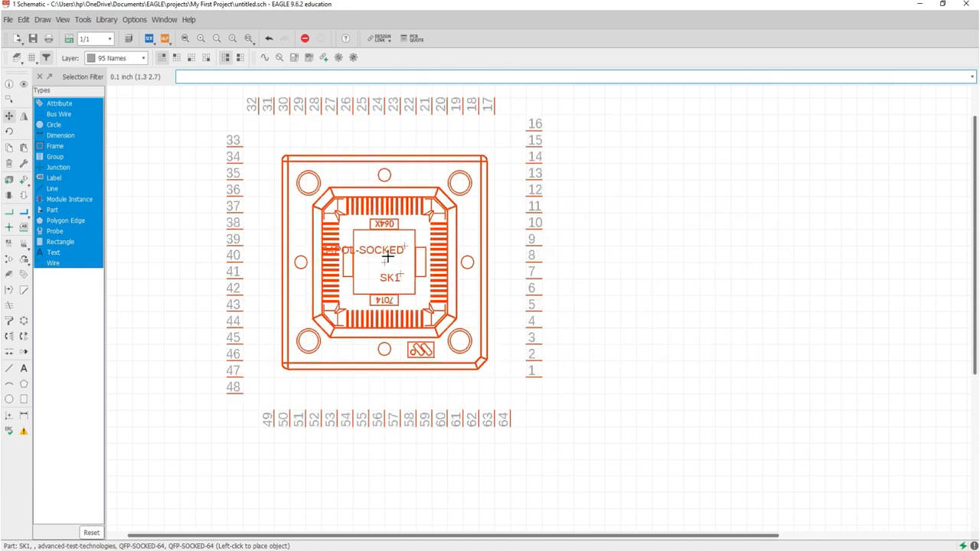
{"action": "right_click", "coordinate": [388, 257]}
{"action": "right_click", "coordinate": [388, 258]}
{"action": "right_click", "coordinate": [417, 288]}
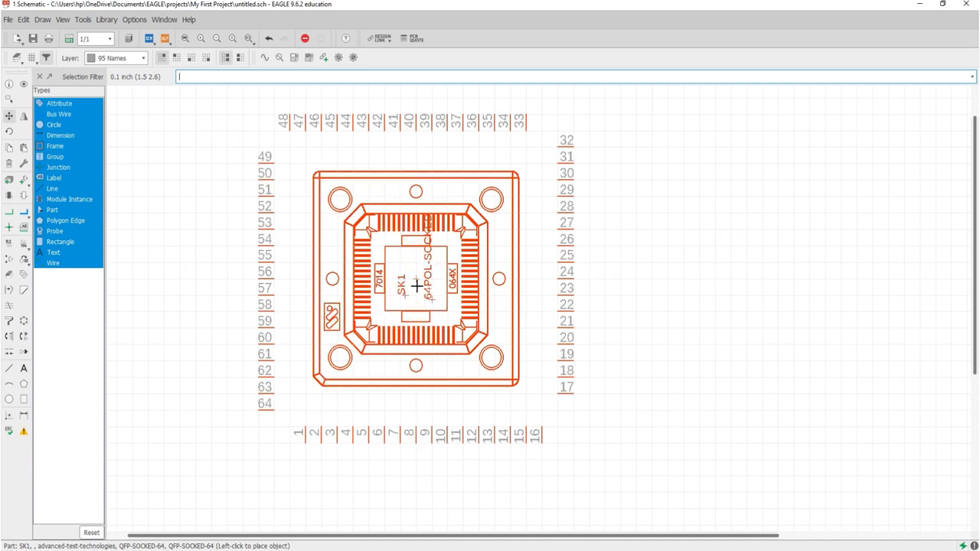
{"action": "right_click", "coordinate": [418, 287]}
{"action": "right_click", "coordinate": [417, 287]}
{"action": "right_click", "coordinate": [418, 287]}
{"action": "right_click", "coordinate": [417, 286]}
{"action": "right_click", "coordinate": [417, 285]}
{"action": "right_click", "coordinate": [416, 285]}
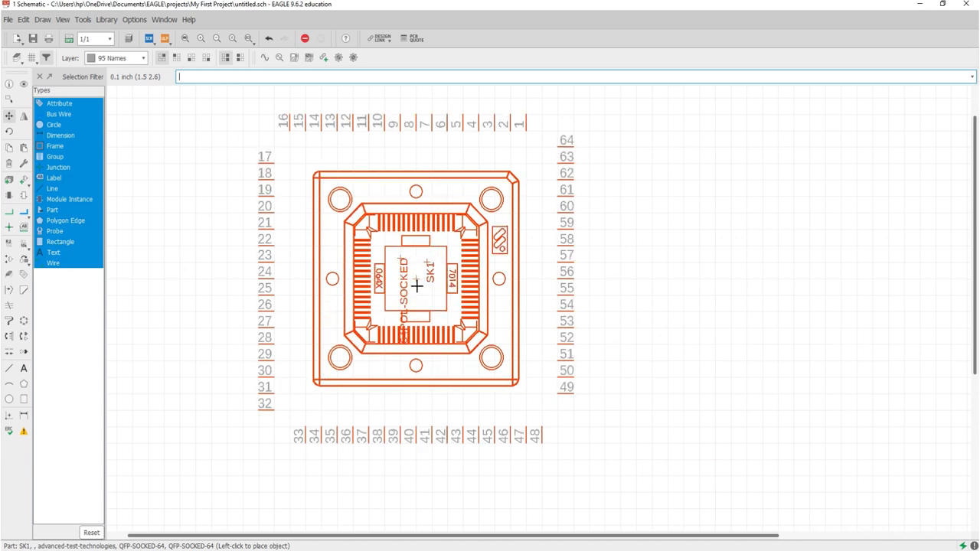
{"action": "right_click", "coordinate": [416, 285]}
{"action": "right_click", "coordinate": [417, 284]}
{"action": "right_click", "coordinate": [417, 284]}
{"action": "left_click", "coordinate": [416, 285]}
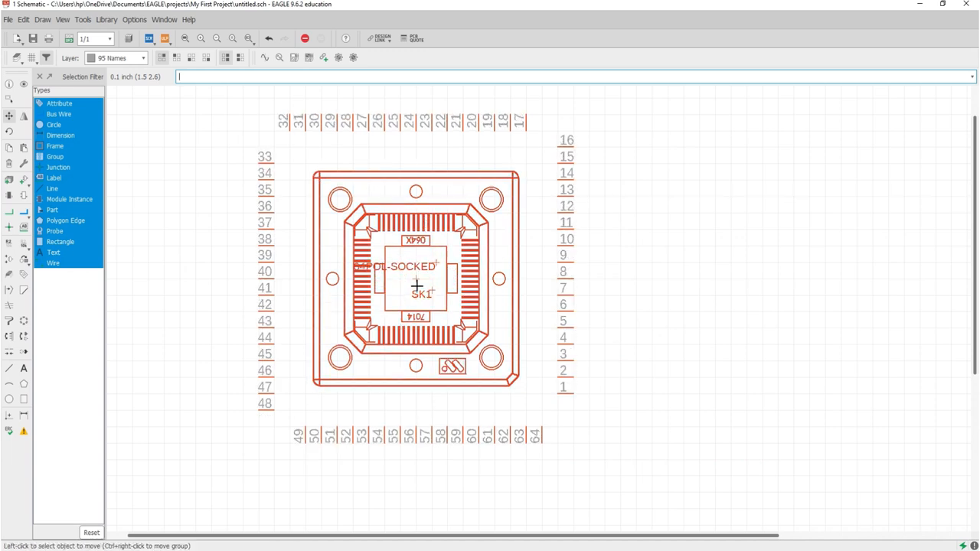
- Try out the Mirror tool on SK1, flipping it back and forth to its unmirrored orientation
{"action": "left_click", "coordinate": [25, 117]}
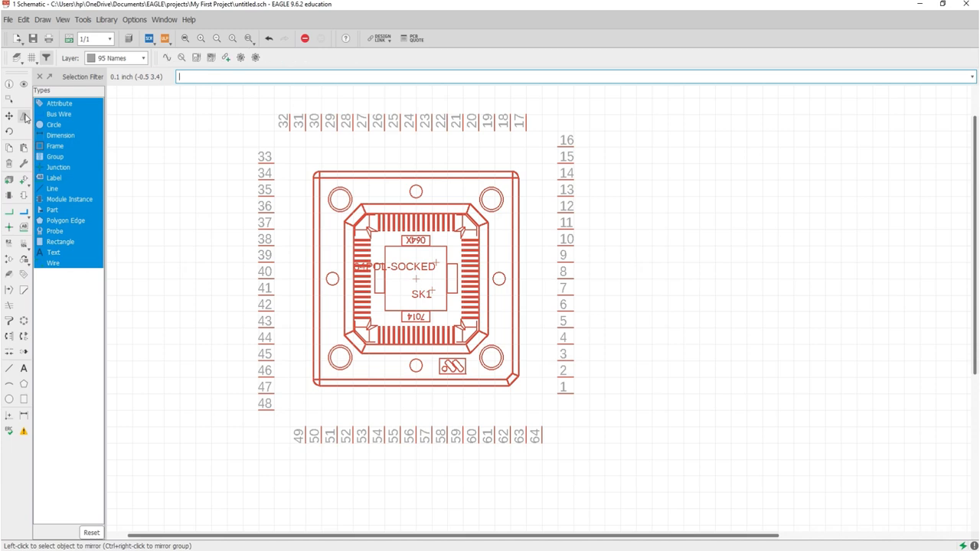
{"action": "left_click", "coordinate": [418, 278]}
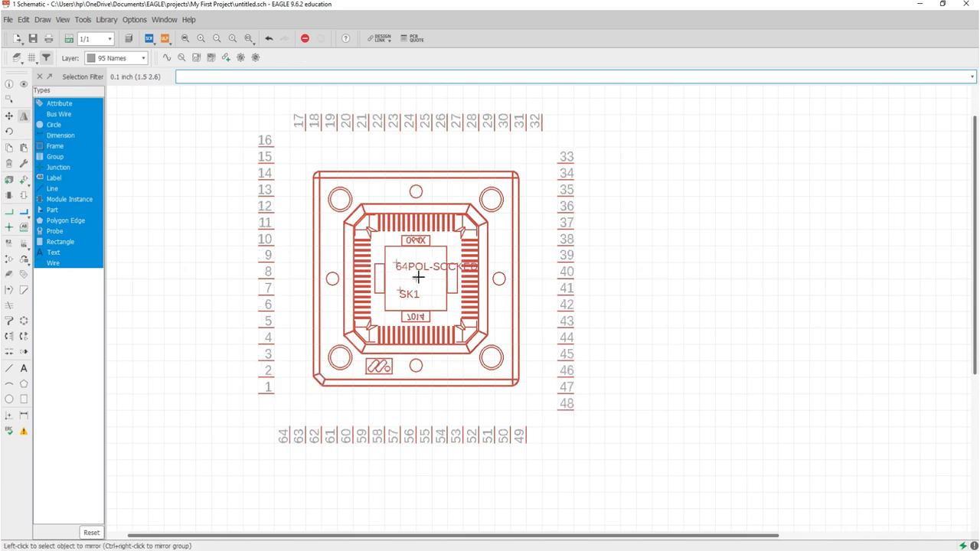
{"action": "left_click", "coordinate": [418, 277]}
{"action": "left_click", "coordinate": [418, 277]}
{"action": "left_click", "coordinate": [418, 277]}
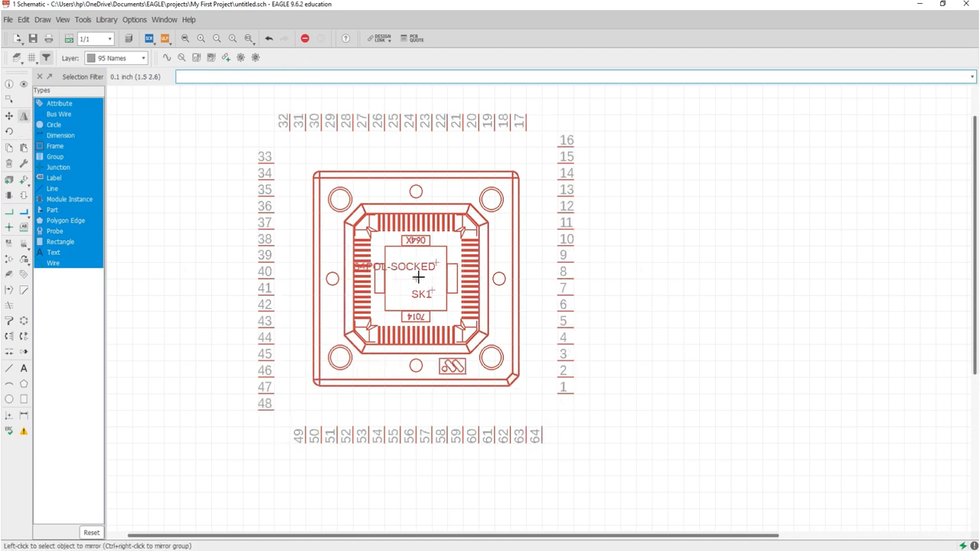
- Rotate SK1 twice by 90 degrees with the Rotate tool so that it stands upright
{"action": "left_click", "coordinate": [9, 132]}
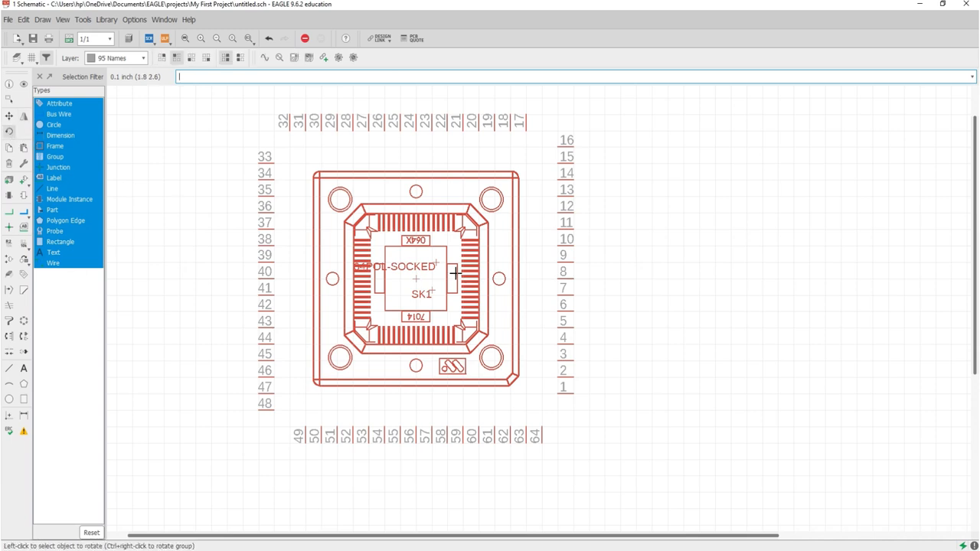
{"action": "left_click", "coordinate": [414, 276]}
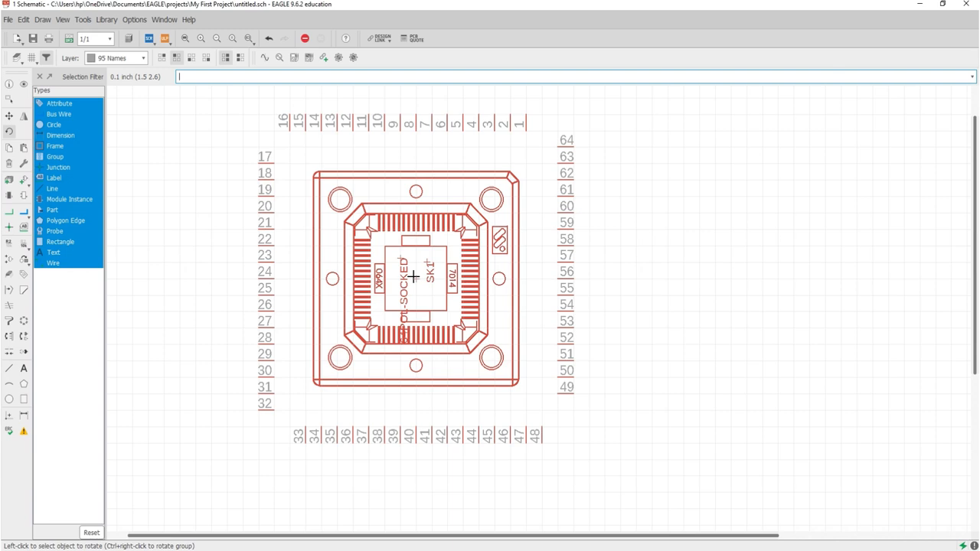
{"action": "left_click", "coordinate": [413, 276]}
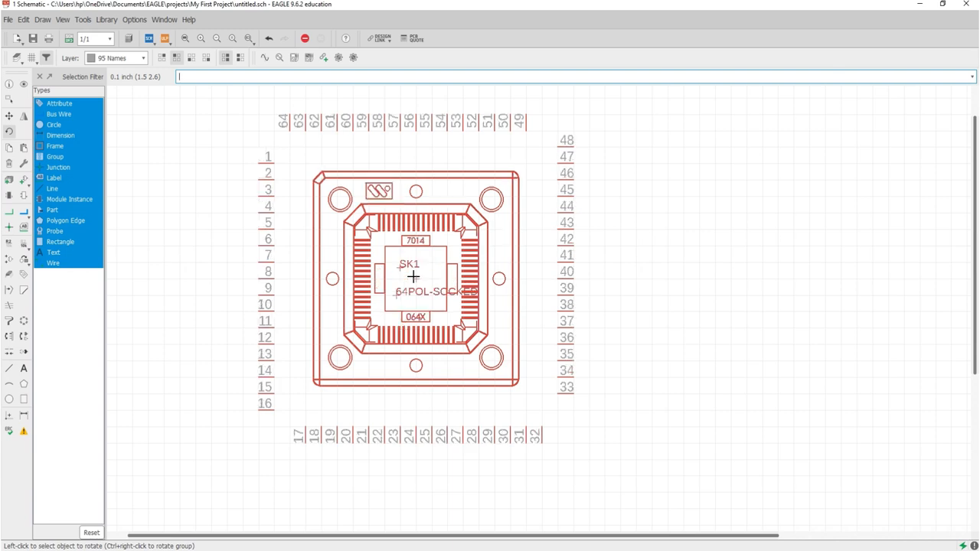
- Copy SK1 and place the duplicate to its right at the same height
{"action": "left_click", "coordinate": [10, 148]}
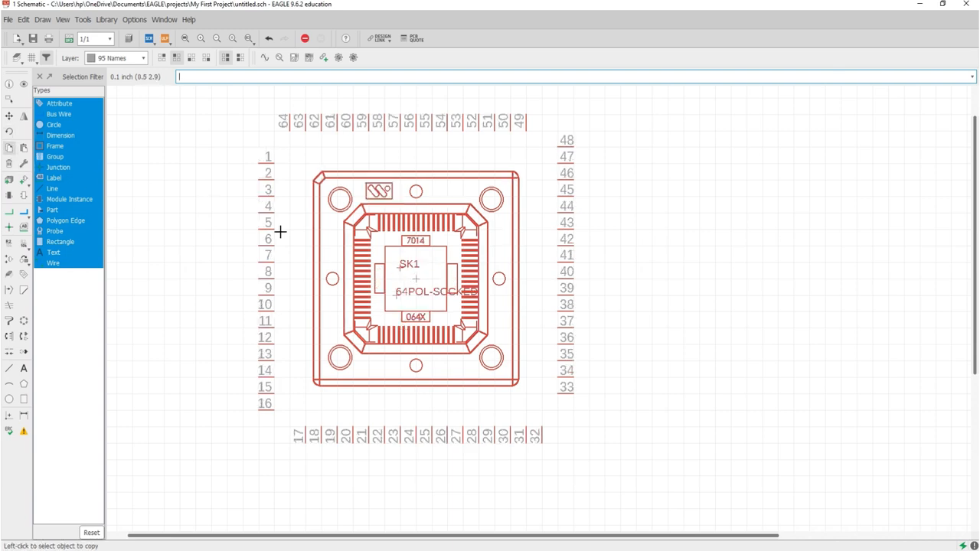
{"action": "left_click", "coordinate": [415, 280]}
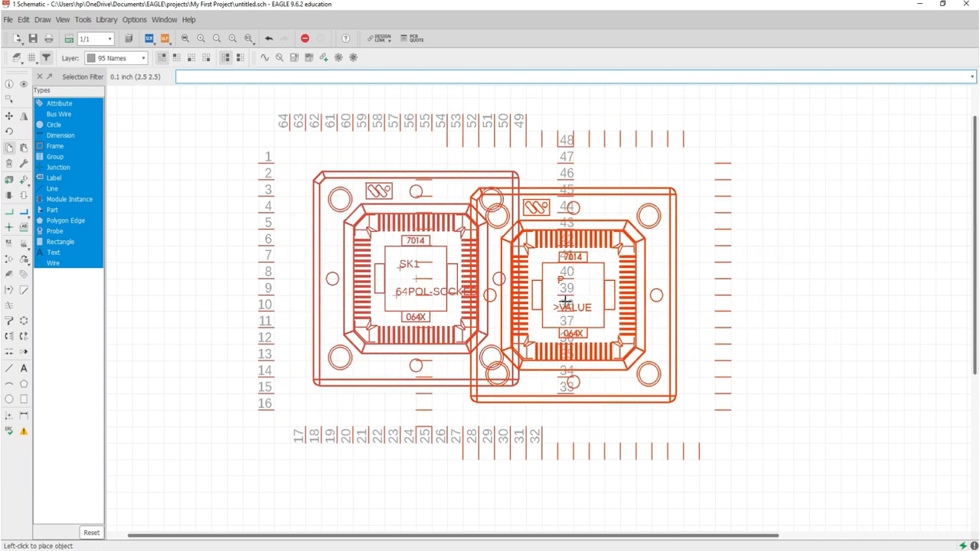
{"action": "scroll", "coordinate": [682, 298], "scroll_direction": "down", "scroll_amount": 2}
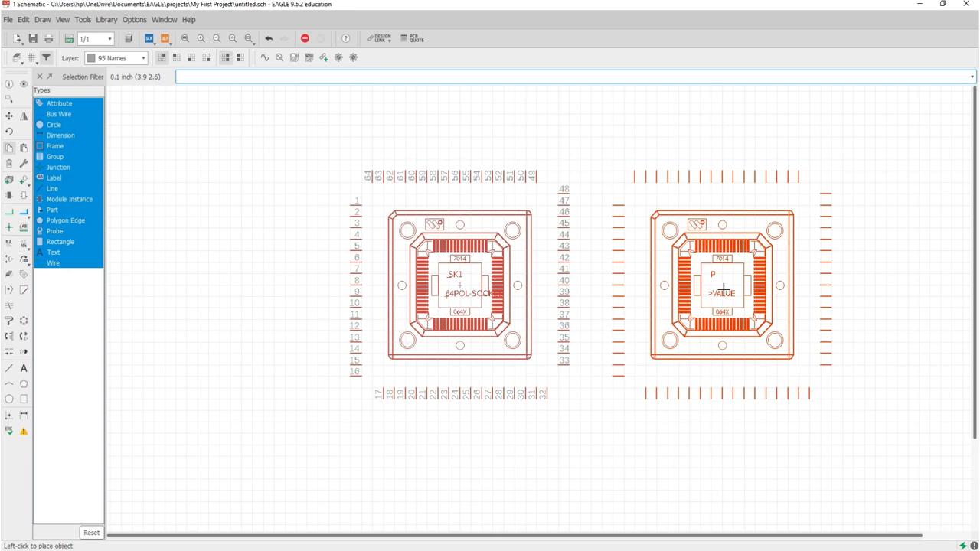
{"action": "left_click", "coordinate": [723, 290]}
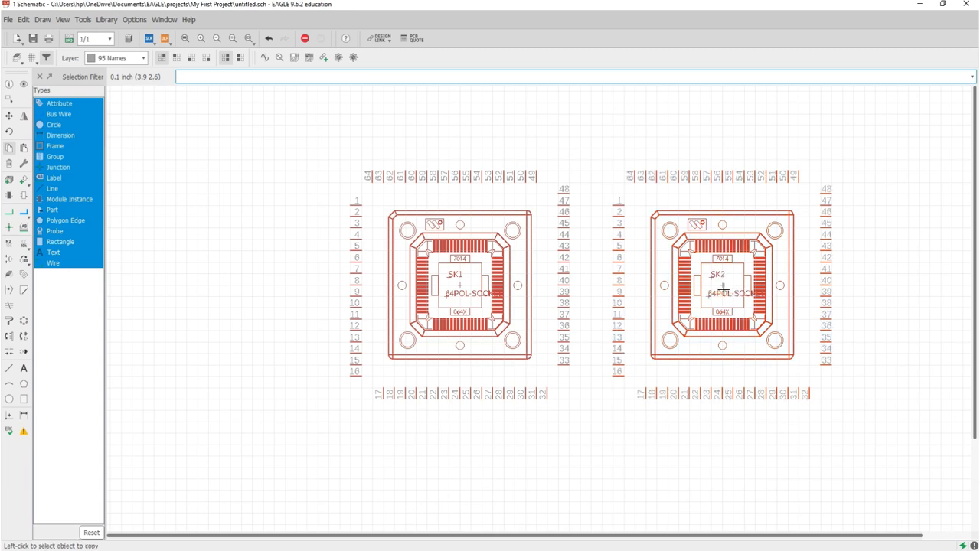
- Delete the duplicate socket SK2 from the schematic
{"action": "left_click", "coordinate": [9, 147]}
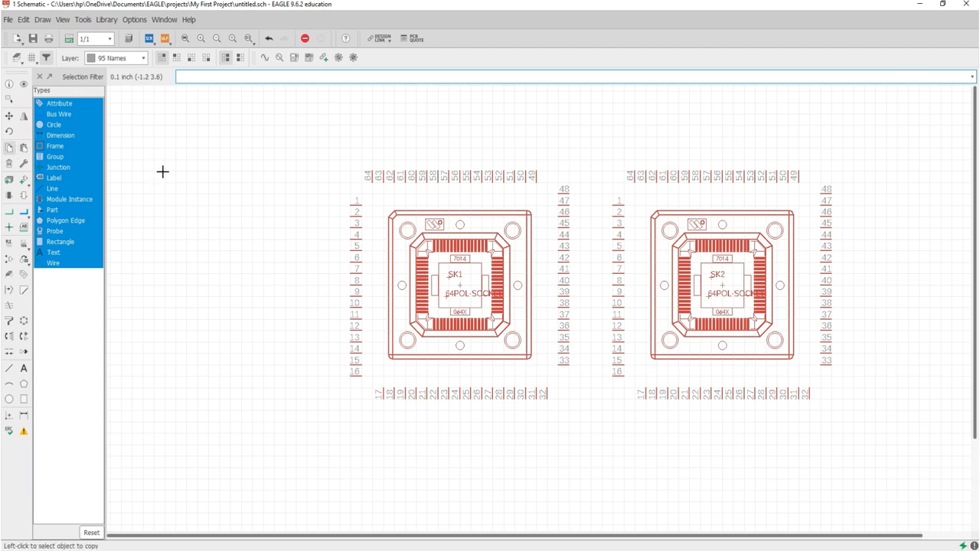
{"action": "left_click", "coordinate": [7, 166]}
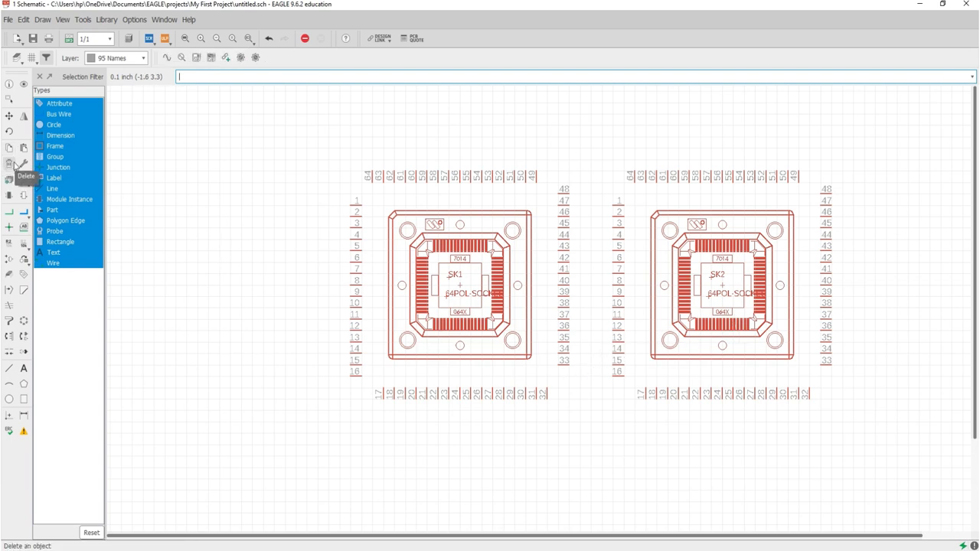
{"action": "left_click", "coordinate": [723, 286]}
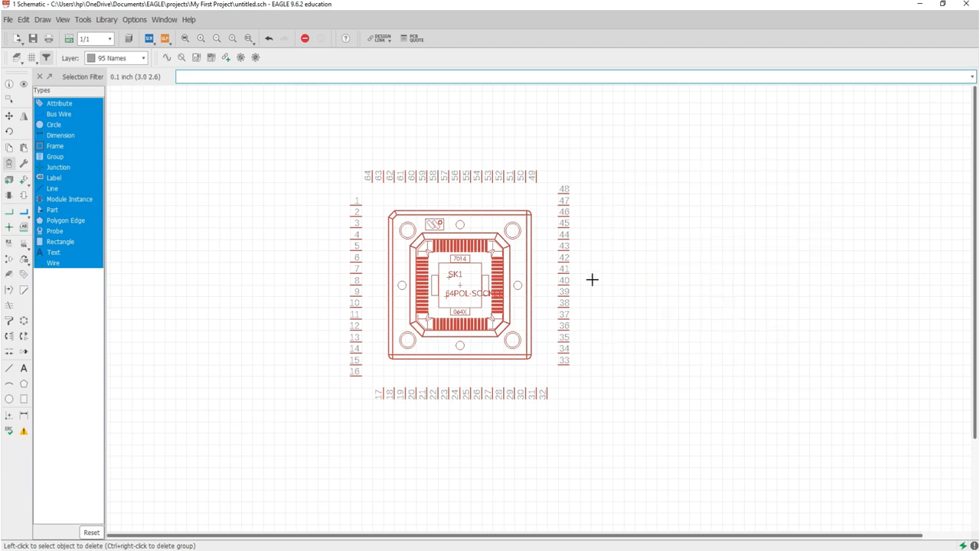
- Review the properties the Change tool can modify, including the Align alignment choices and the Width option
{"action": "left_click", "coordinate": [23, 165]}
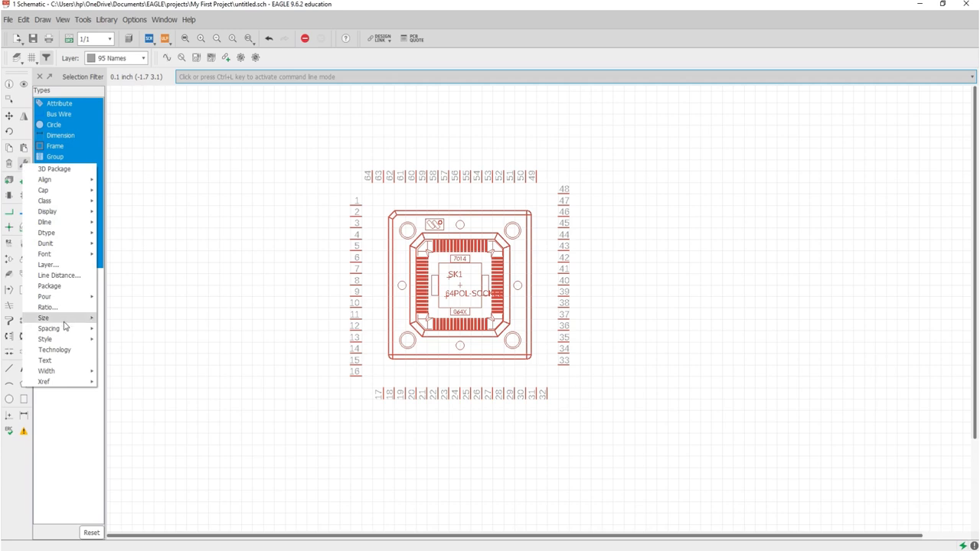
{"action": "mouse_move", "coordinate": [74, 183]}
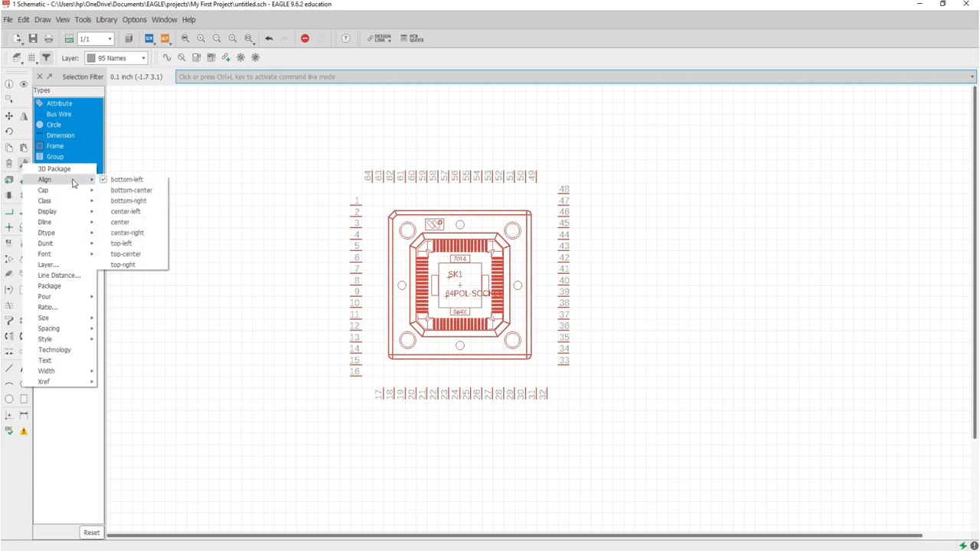
{"action": "mouse_move", "coordinate": [88, 372]}
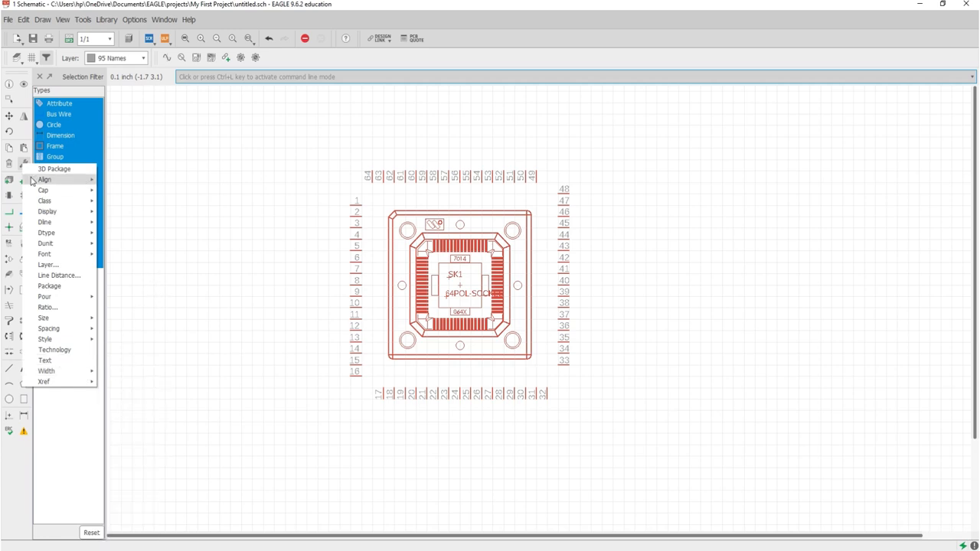
{"action": "left_click", "coordinate": [114, 160]}
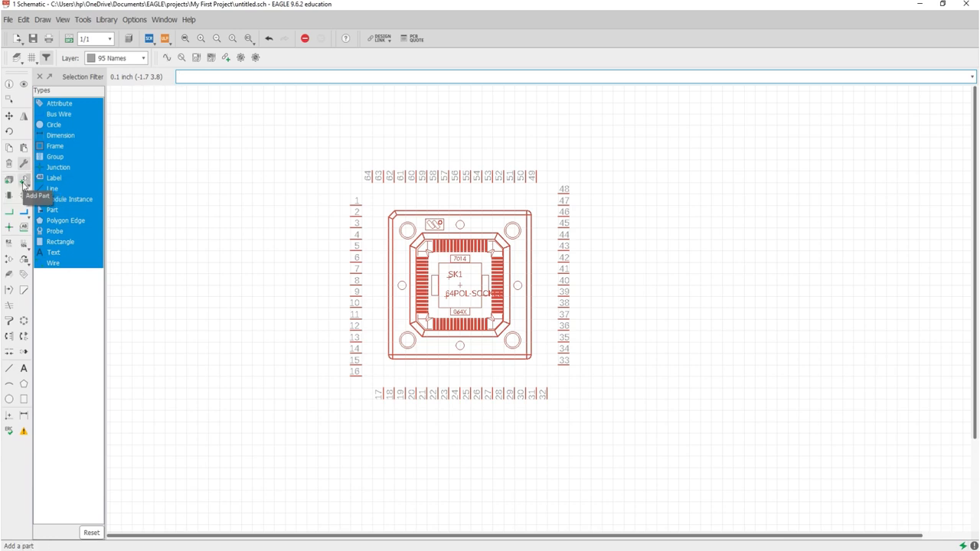
- Browse the part libraries for adding a component, expand the discrete library to preview its antenna, and leave without adding anything
{"action": "left_click", "coordinate": [24, 182]}
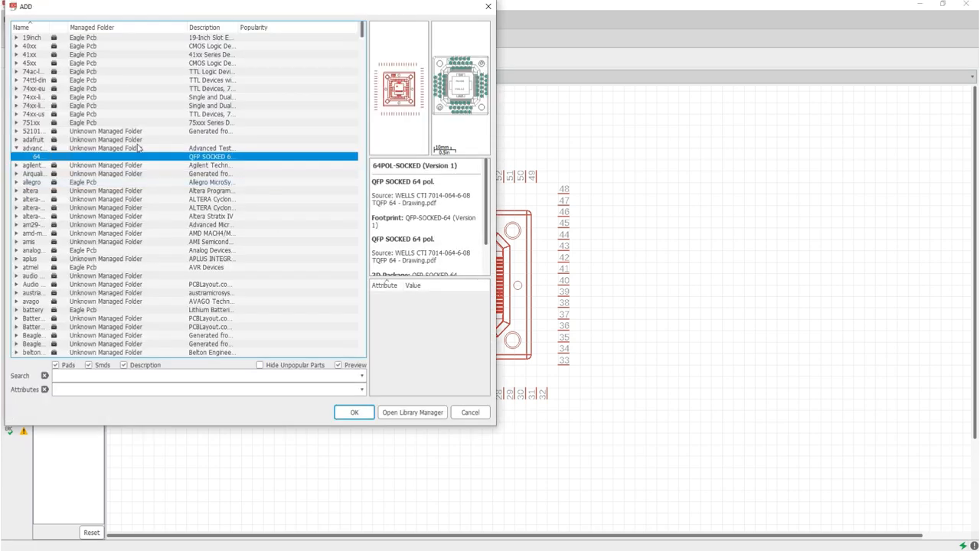
{"action": "left_click_drag", "start_coordinate": [222, 7], "coordinate": [333, 14]}
{"action": "scroll", "coordinate": [243, 161], "scroll_direction": "down", "scroll_amount": 20}
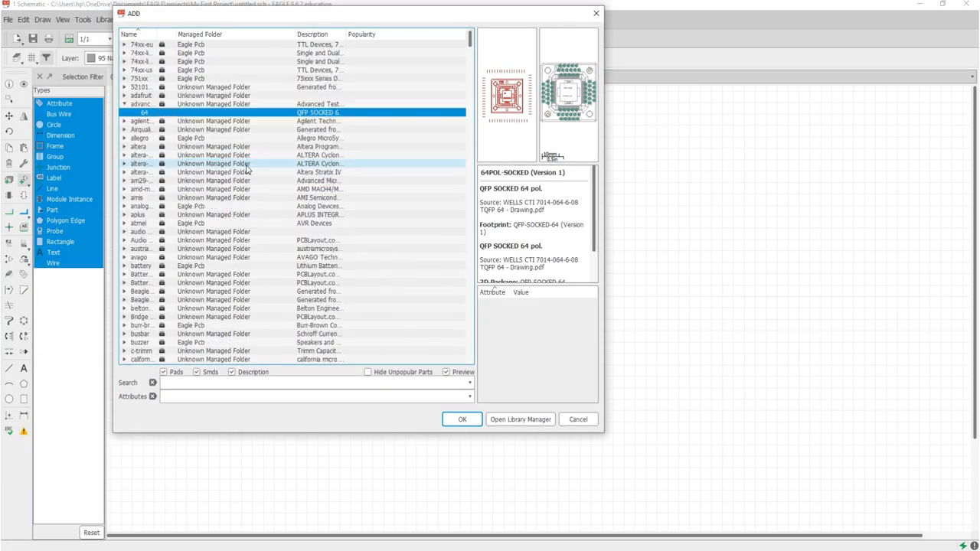
{"action": "scroll", "coordinate": [246, 167], "scroll_direction": "down", "scroll_amount": 15}
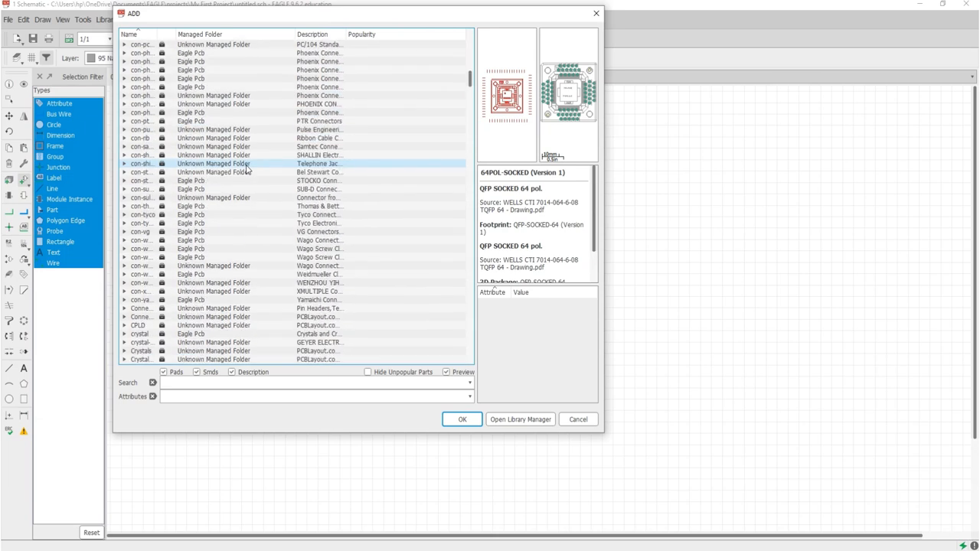
{"action": "left_click", "coordinate": [246, 164]}
{"action": "scroll", "coordinate": [247, 167], "scroll_direction": "down", "scroll_amount": 2}
{"action": "scroll", "coordinate": [247, 167], "scroll_direction": "down", "scroll_amount": 1}
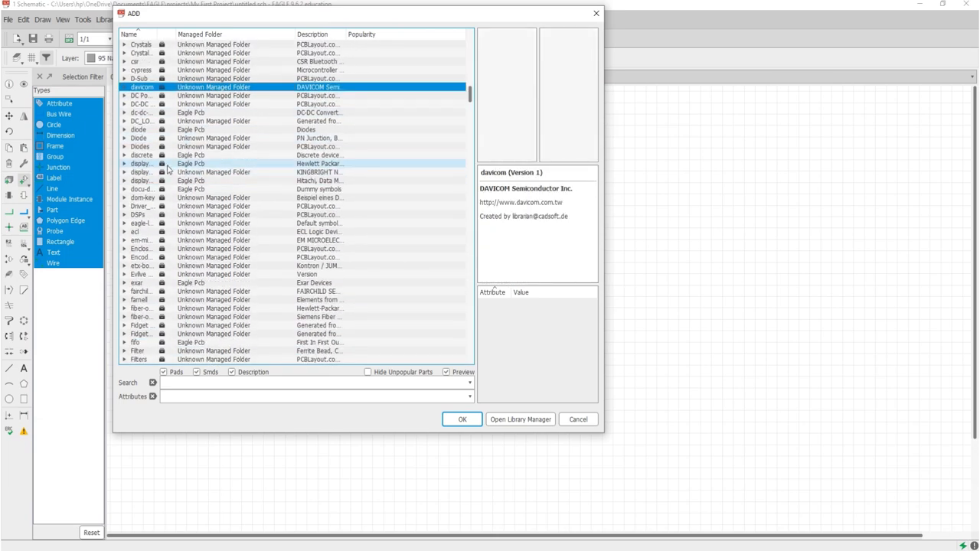
{"action": "double_click", "coordinate": [138, 155]}
{"action": "left_click", "coordinate": [197, 164]}
{"action": "scroll", "coordinate": [230, 165], "scroll_direction": "down", "scroll_amount": 7}
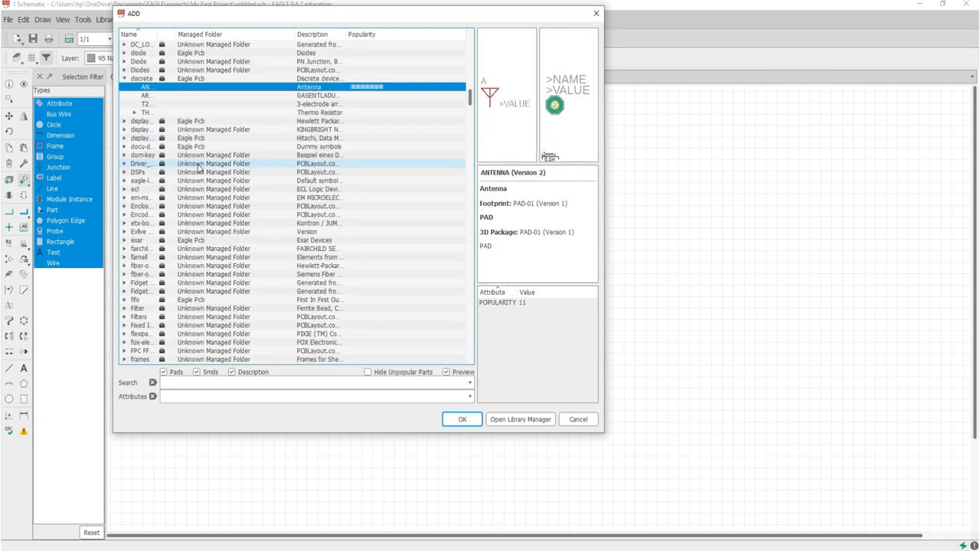
{"action": "left_click", "coordinate": [244, 160]}
{"action": "scroll", "coordinate": [242, 172], "scroll_direction": "down", "scroll_amount": 5}
{"action": "scroll", "coordinate": [243, 178], "scroll_direction": "down", "scroll_amount": 6}
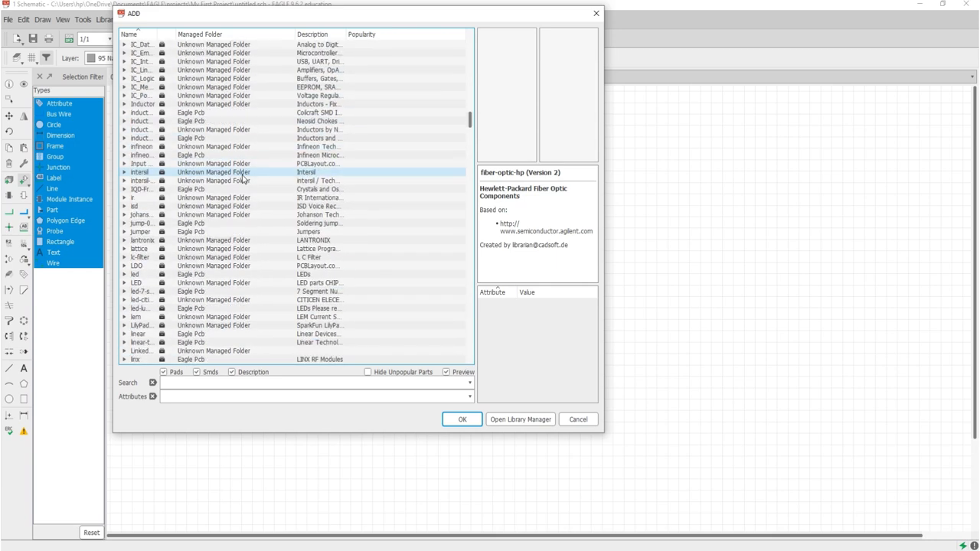
{"action": "left_click", "coordinate": [578, 420]}
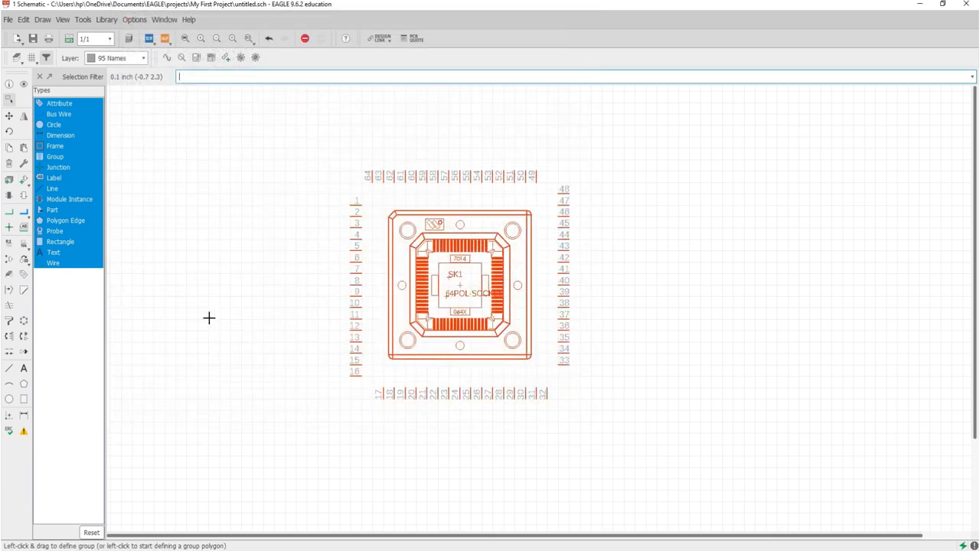
- Look at the recently used parts list and the module creation dialog, closing both without adding anything
{"action": "left_click", "coordinate": [24, 181]}
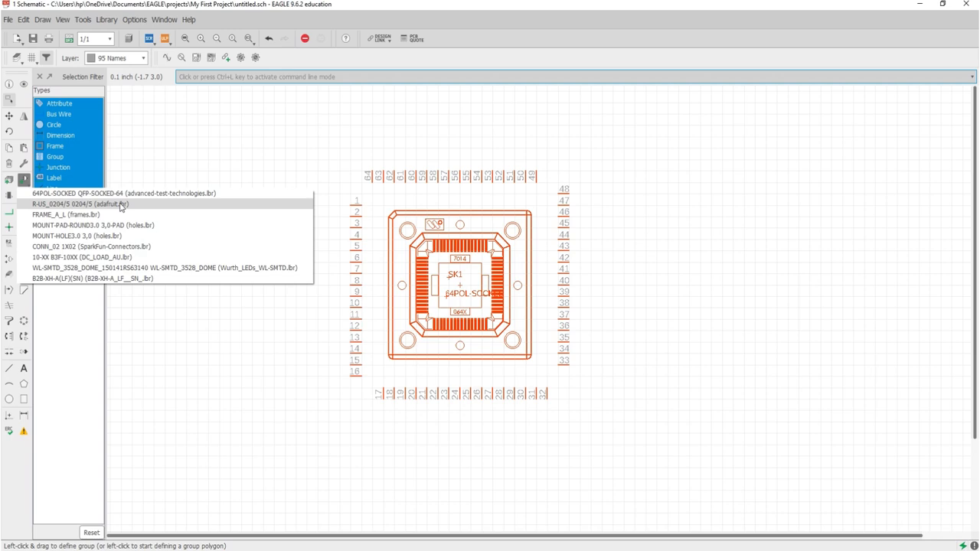
{"action": "left_click", "coordinate": [134, 179]}
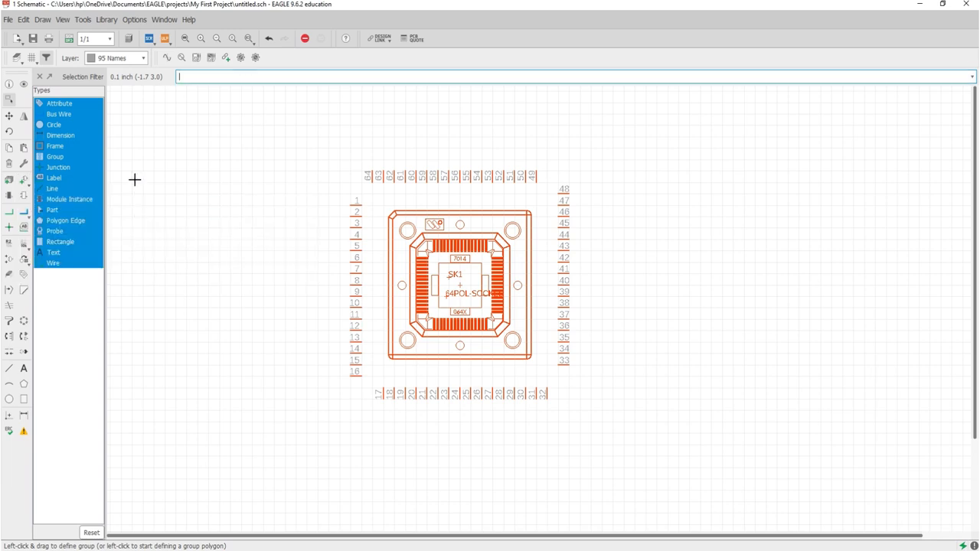
{"action": "left_click", "coordinate": [11, 196]}
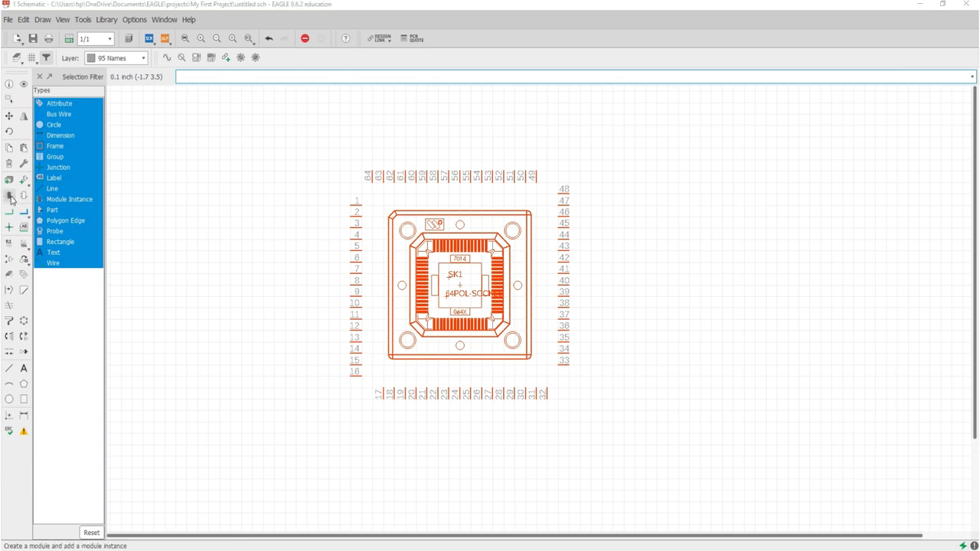
{"action": "left_click_drag", "start_coordinate": [90, 11], "coordinate": [196, 59]}
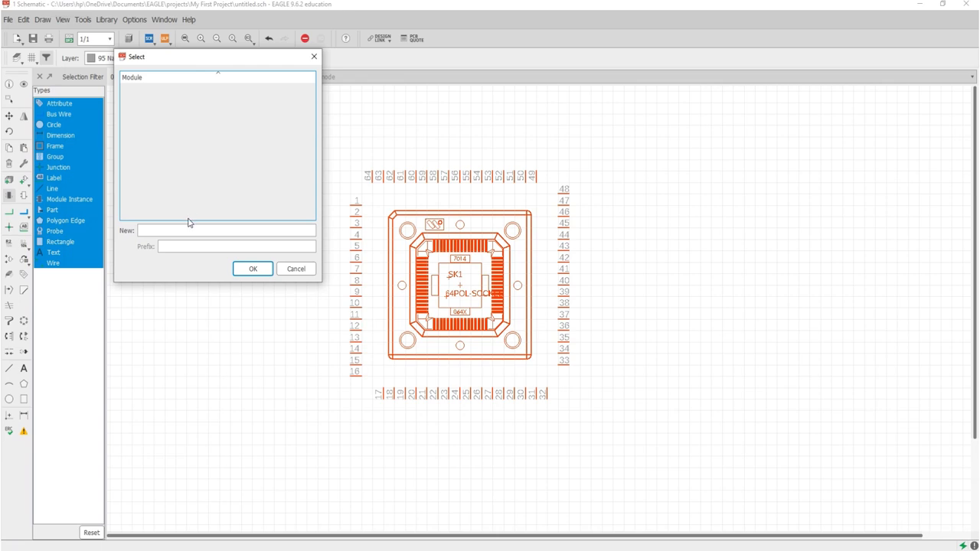
{"action": "left_click", "coordinate": [296, 268]}
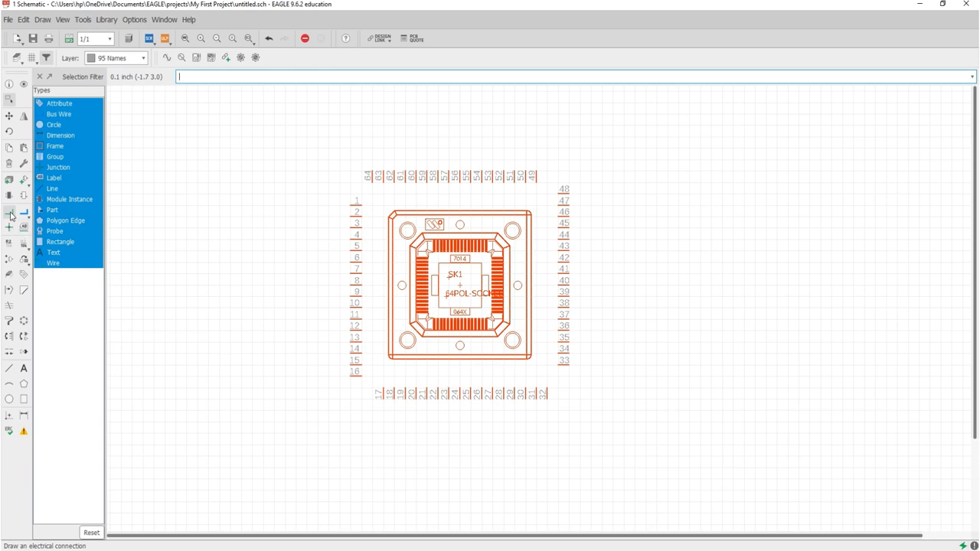
{"action": "left_click", "coordinate": [10, 216]}
{"action": "scroll", "coordinate": [499, 297], "scroll_direction": "up", "scroll_amount": 1}
{"action": "scroll", "coordinate": [499, 297], "scroll_direction": "up", "scroll_amount": 1}
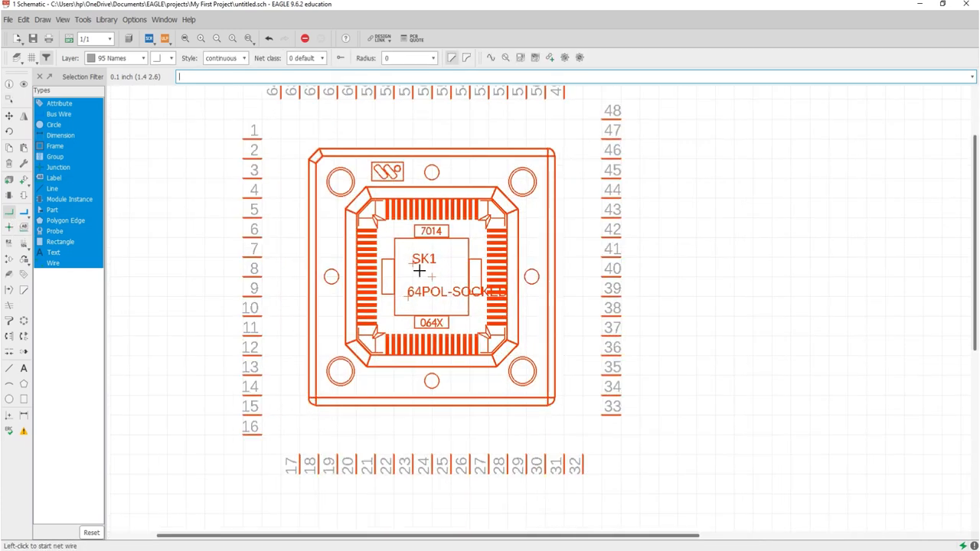
{"action": "left_click", "coordinate": [432, 277]}
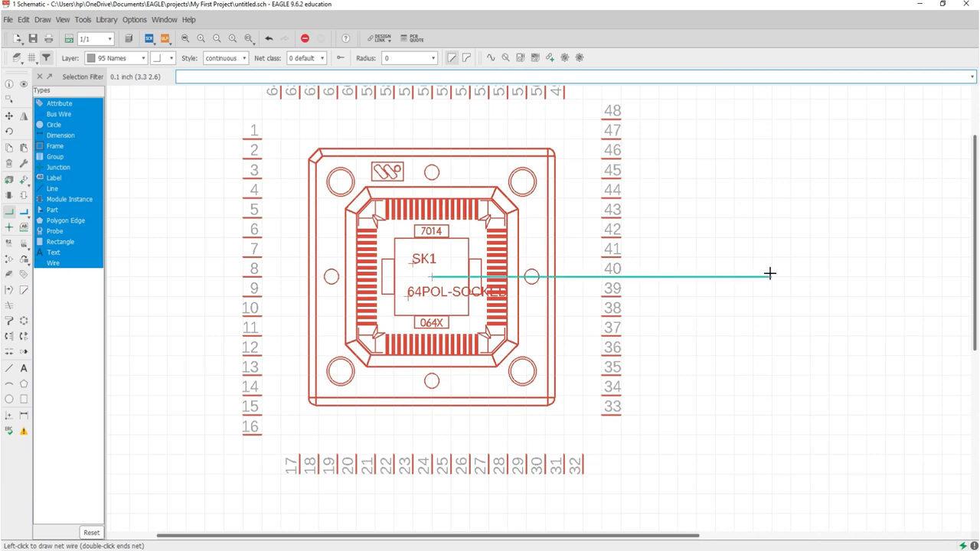
{"action": "key", "text": "Escape"}
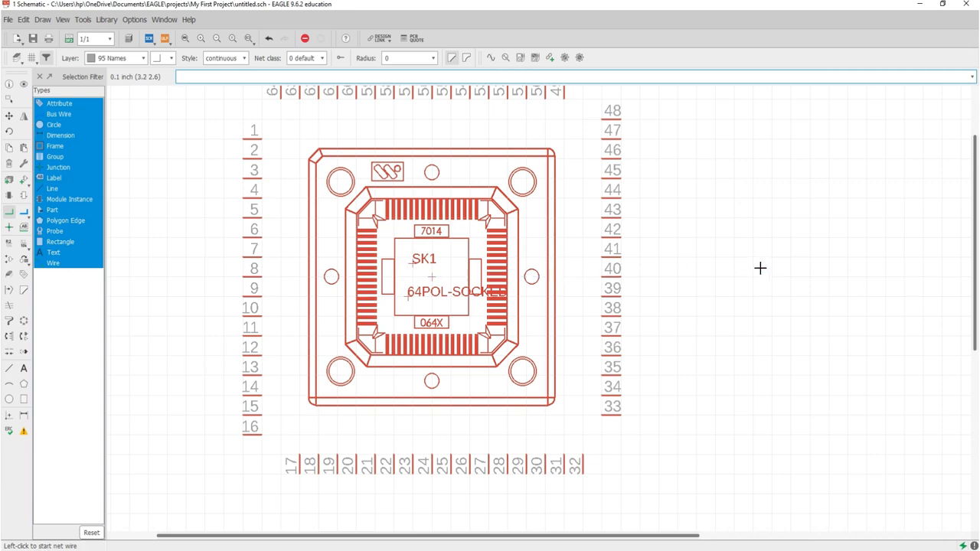
{"action": "key", "text": "Escape"}
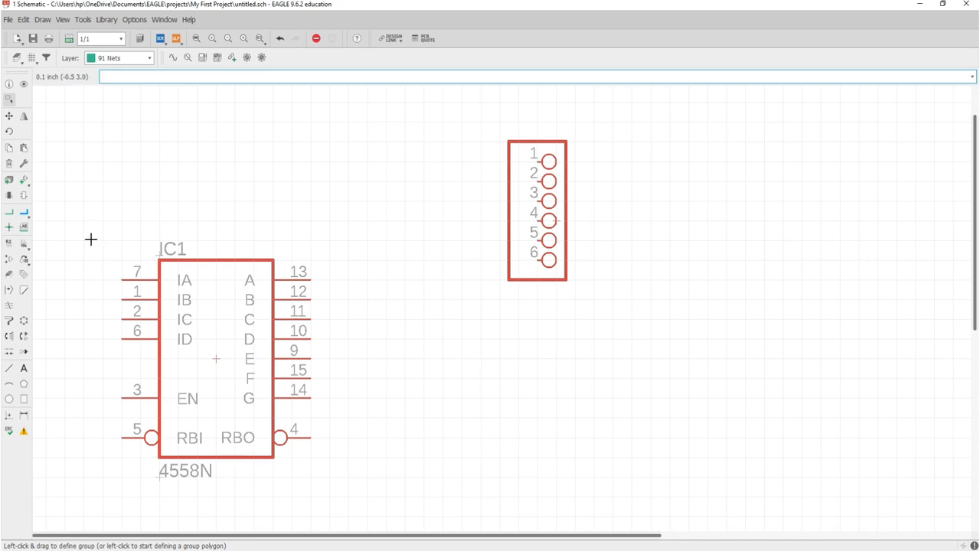
- Draw nets from IC1 pins 13, 12 and 11 to connector pins 1, 2 and 3
{"action": "left_click", "coordinate": [8, 215]}
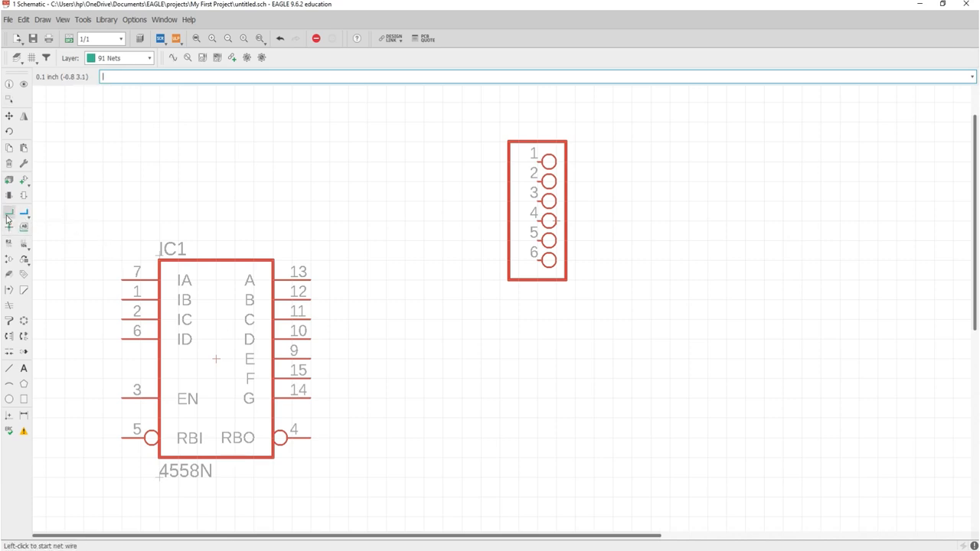
{"action": "left_click", "coordinate": [311, 272]}
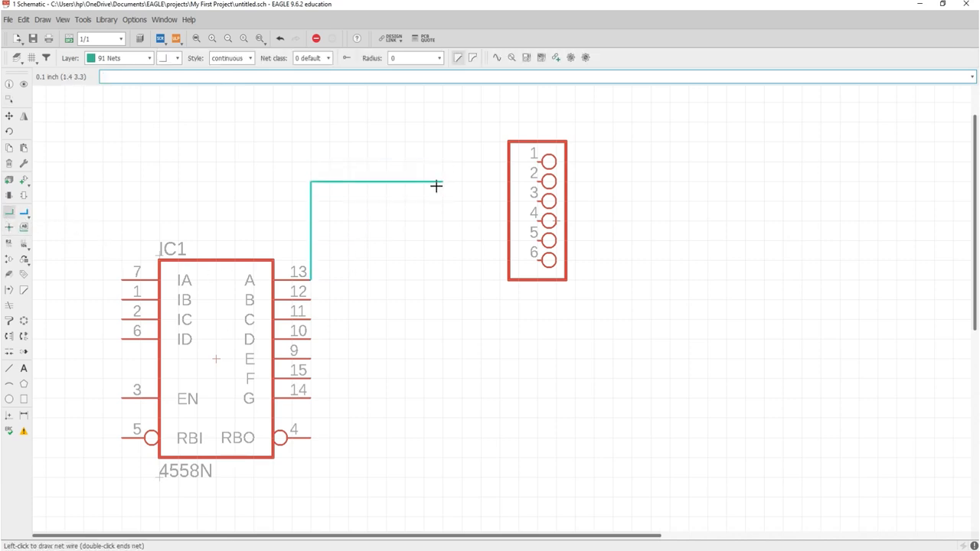
{"action": "left_click", "coordinate": [533, 162]}
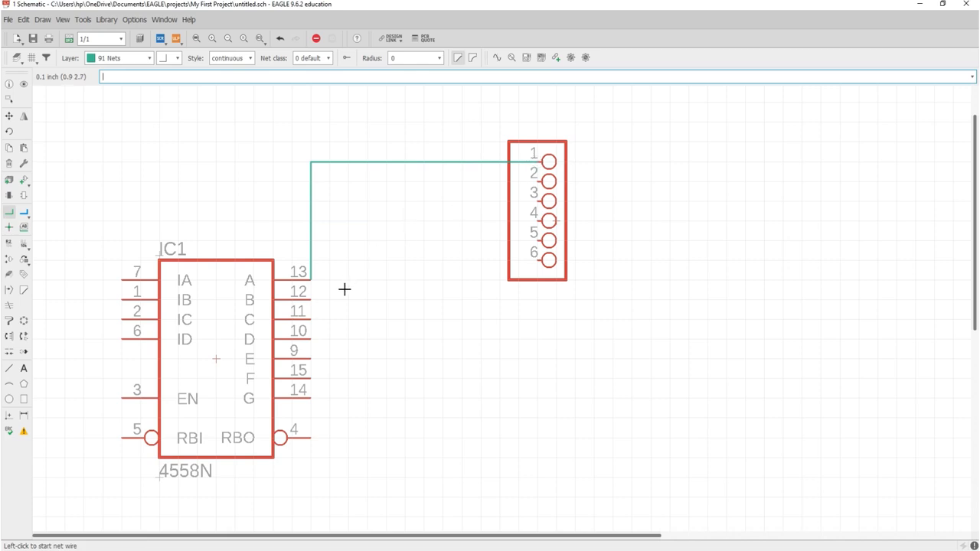
{"action": "left_click", "coordinate": [311, 292]}
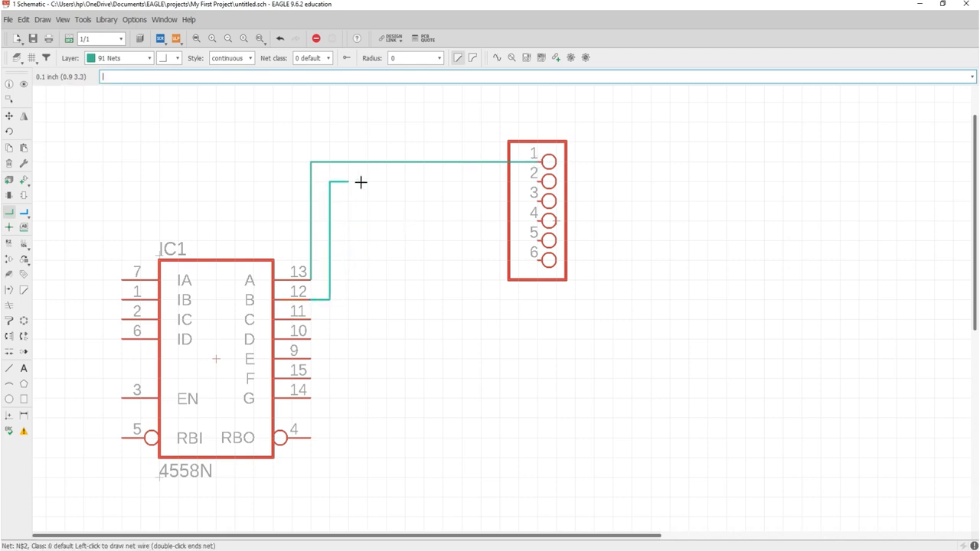
{"action": "left_click", "coordinate": [535, 181]}
{"action": "left_click", "coordinate": [313, 318]}
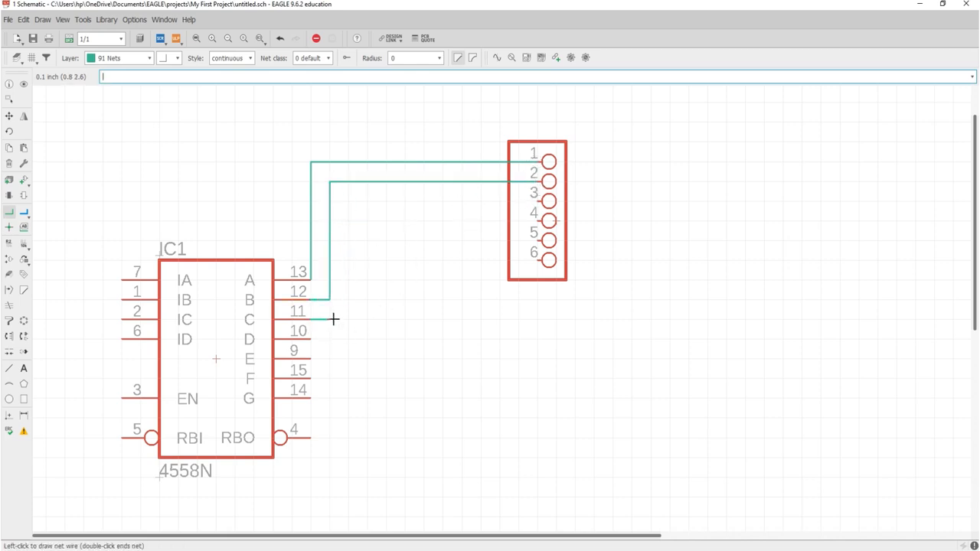
{"action": "left_click", "coordinate": [534, 201]}
- Draw nets from IC1 pins 10, 9 and 15 to connector pins 4, 5 and 6, bending each around the previous one
{"action": "left_click", "coordinate": [314, 338]}
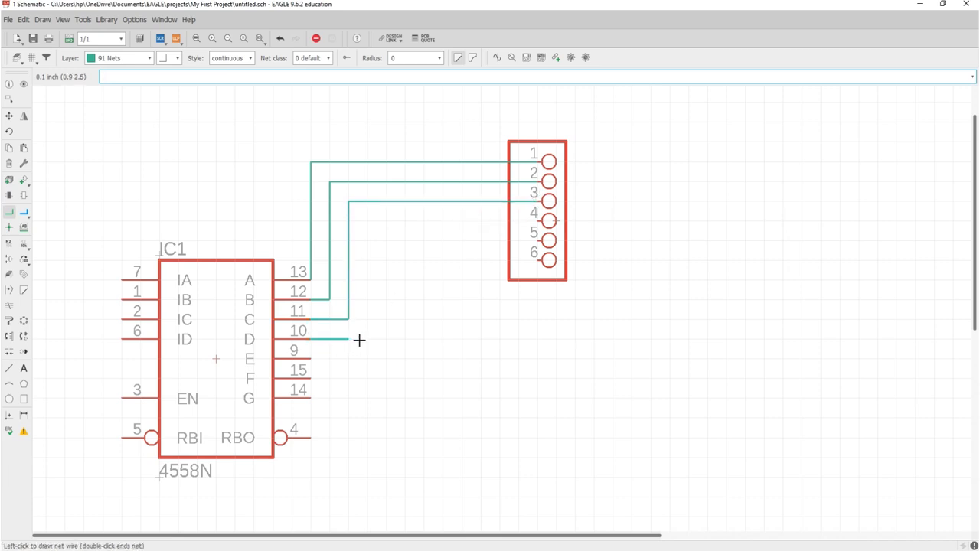
{"action": "left_click", "coordinate": [368, 339]}
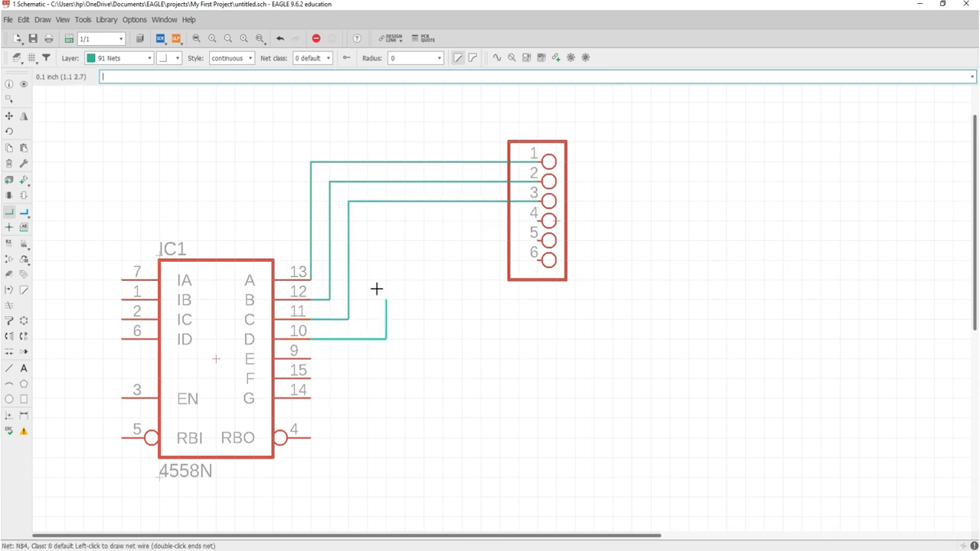
{"action": "left_click", "coordinate": [534, 221]}
{"action": "left_click", "coordinate": [313, 358]}
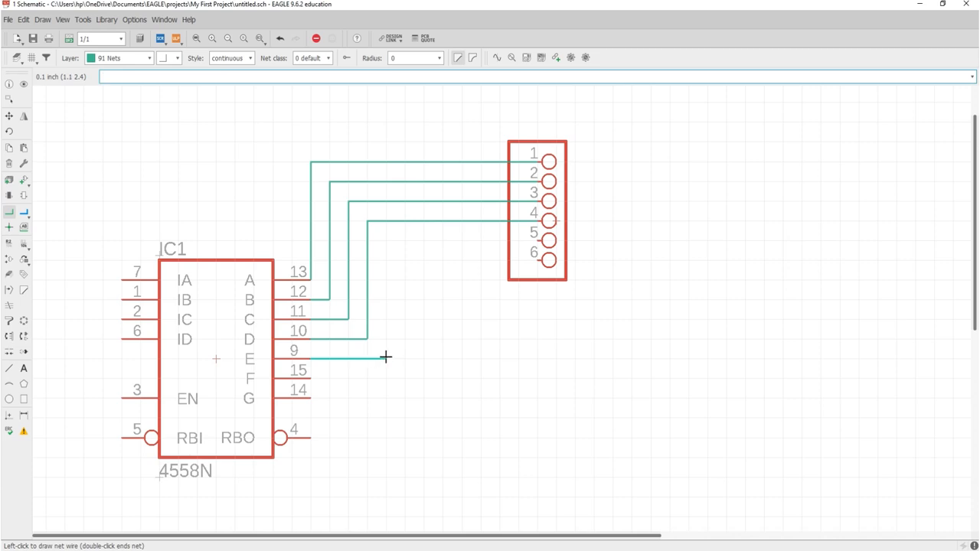
{"action": "left_click", "coordinate": [386, 358]}
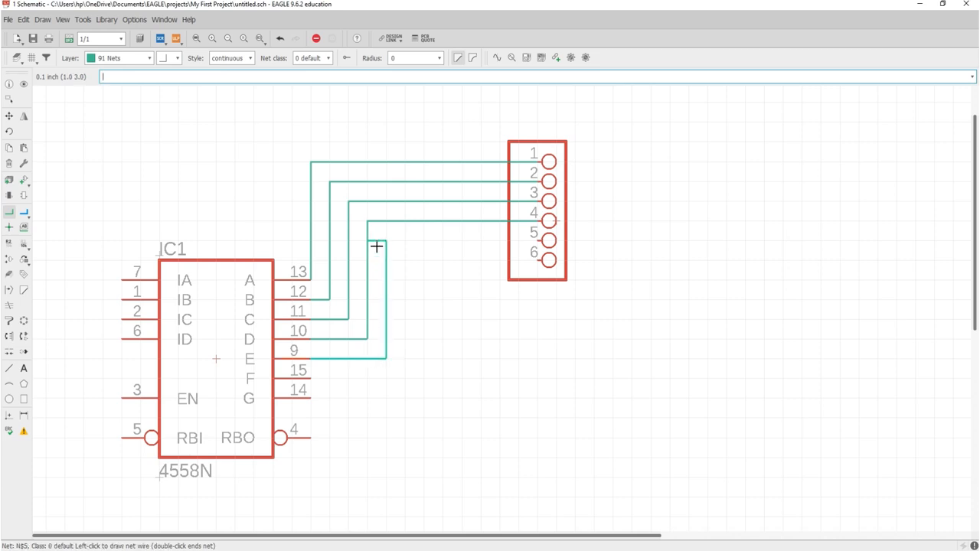
{"action": "left_click", "coordinate": [533, 240]}
{"action": "left_click", "coordinate": [313, 379]}
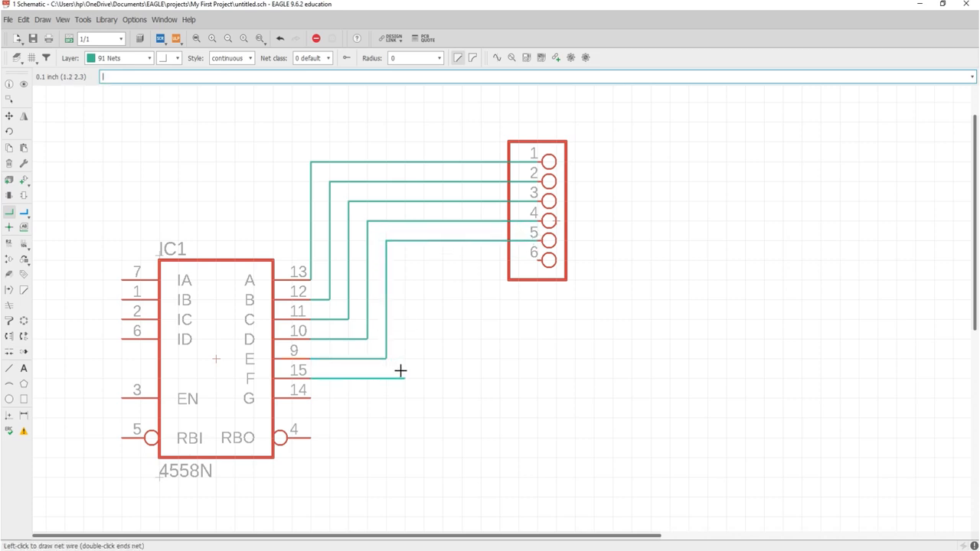
{"action": "left_click", "coordinate": [404, 378]}
{"action": "left_click", "coordinate": [519, 266]}
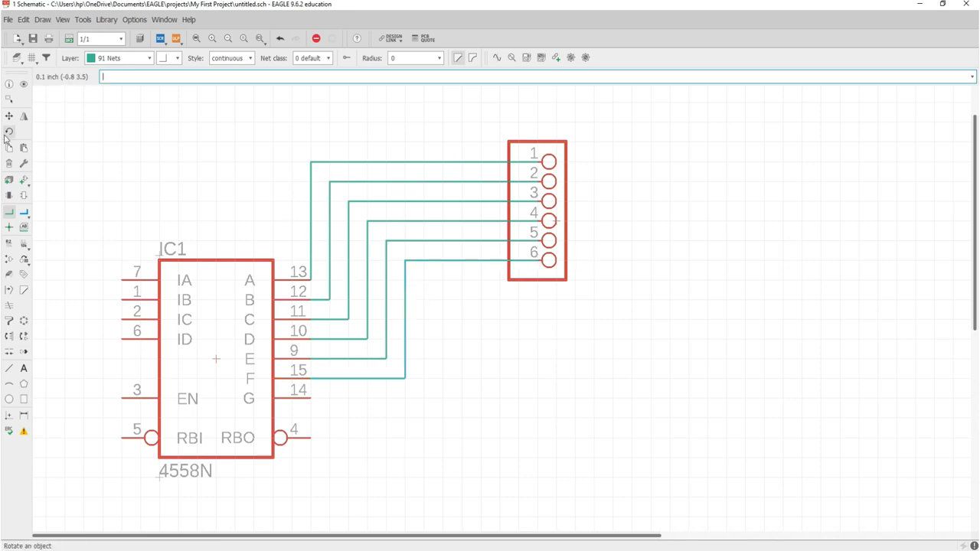
- Group and delete all net wires between IC1 and the six-pin connector, including the short stubs left at IC1's pins
{"action": "left_click", "coordinate": [9, 99]}
{"action": "left_click_drag", "start_coordinate": [279, 121], "coordinate": [497, 275]}
{"action": "key", "text": "Delete"}
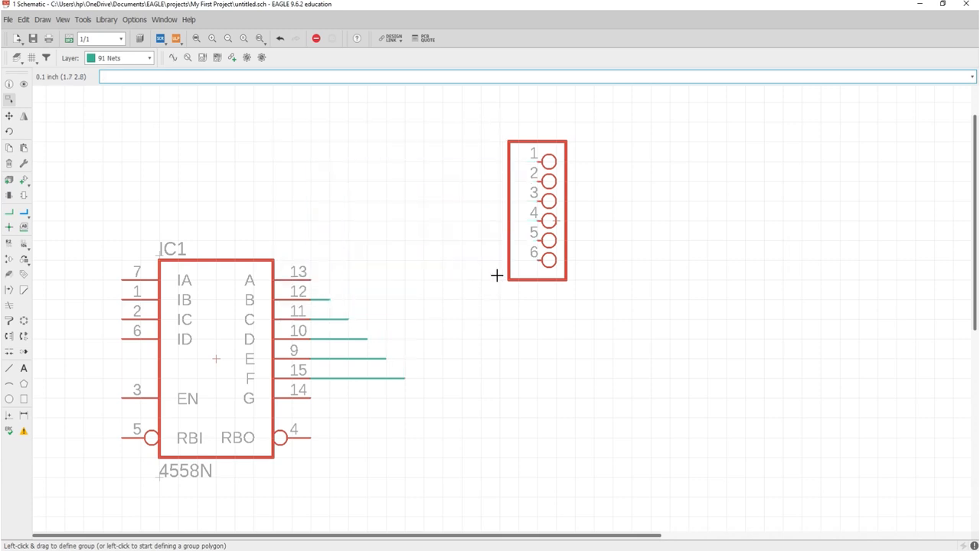
{"action": "left_click_drag", "start_coordinate": [330, 275], "coordinate": [405, 440]}
{"action": "key", "text": "Delete"}
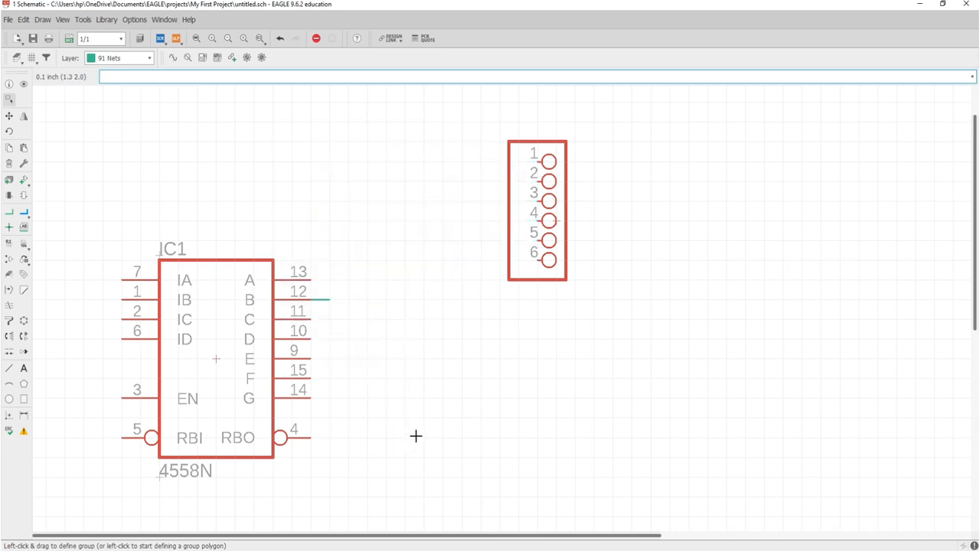
{"action": "left_click_drag", "start_coordinate": [350, 309], "coordinate": [319, 293]}
- Draw a bus beside IC1 from pin 15 up to pin 13, across towards the connector, and up to the level of connector pin 1
{"action": "left_click", "coordinate": [26, 216]}
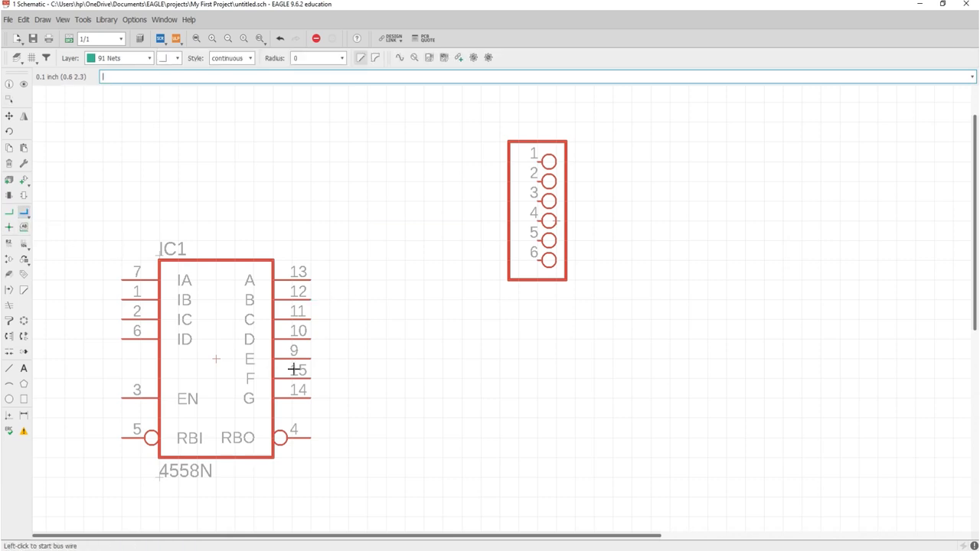
{"action": "left_click", "coordinate": [326, 375]}
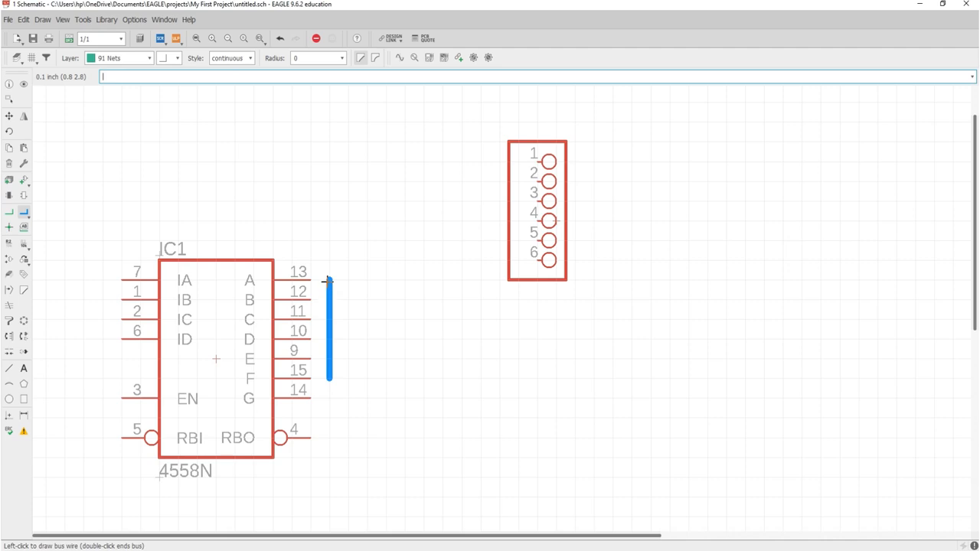
{"action": "left_click", "coordinate": [327, 281]}
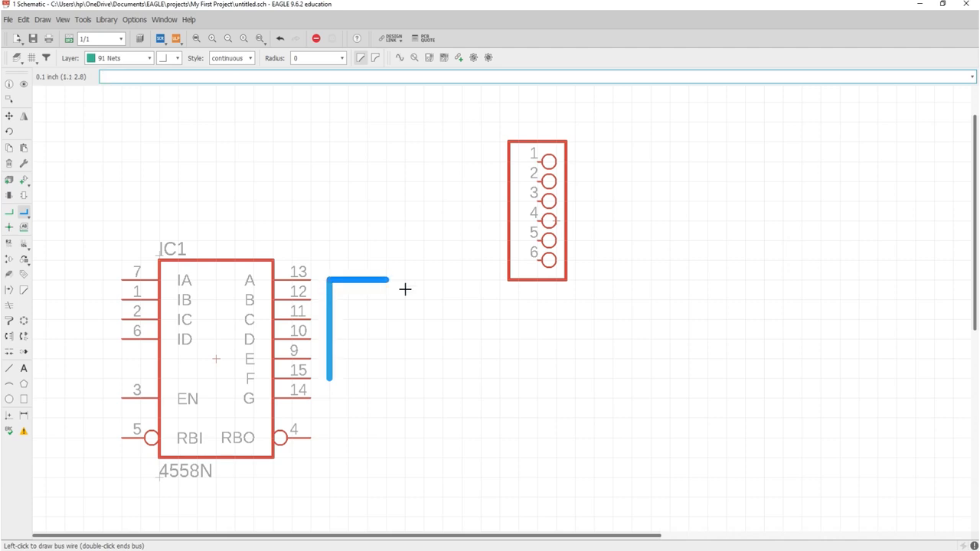
{"action": "left_click", "coordinate": [480, 280]}
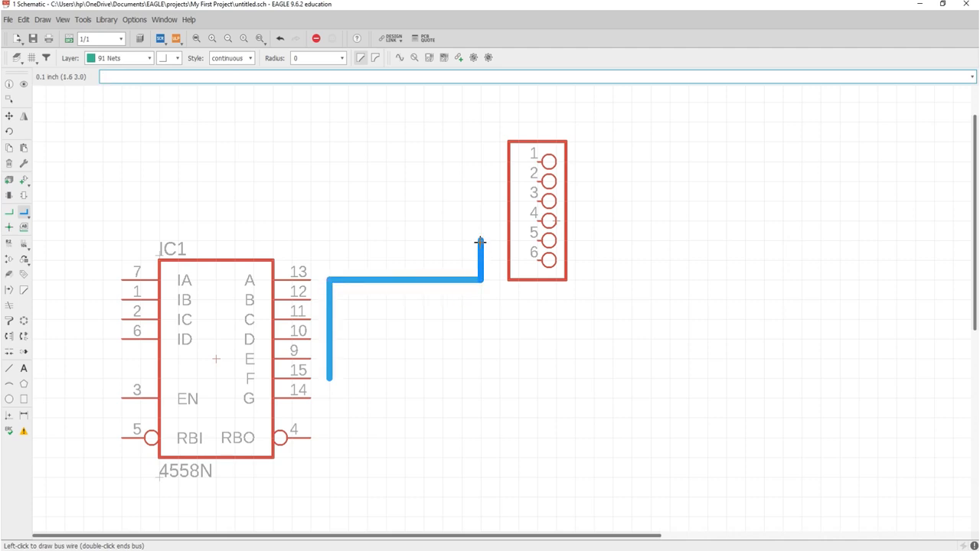
{"action": "left_click", "coordinate": [480, 164]}
{"action": "double_click", "coordinate": [481, 166]}
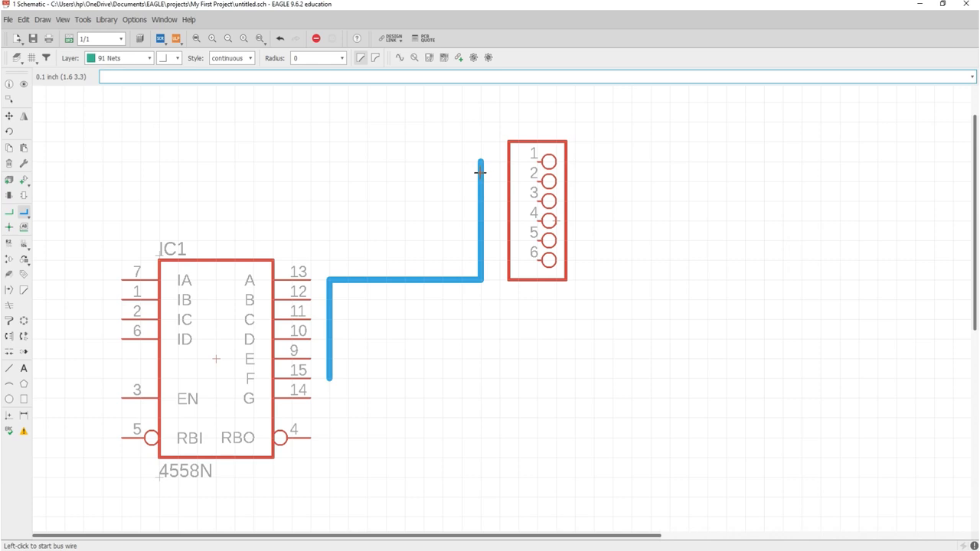
- Name the bus A,B,C,D,E,F and place its label above the horizontal segment
{"action": "right_click", "coordinate": [480, 171]}
{"action": "left_click", "coordinate": [512, 289]}
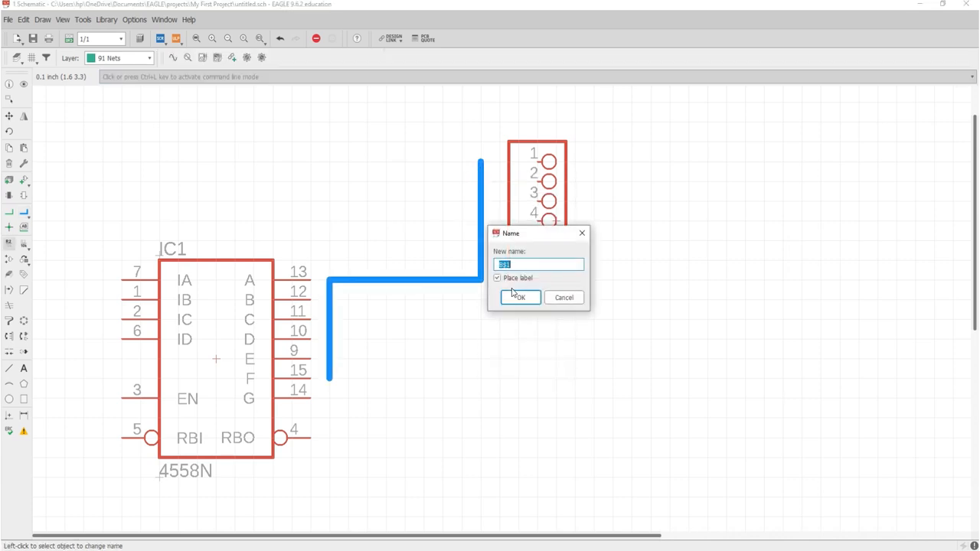
{"action": "type", "text": "A,B,C,D,E,F"}
{"action": "left_click", "coordinate": [517, 297]}
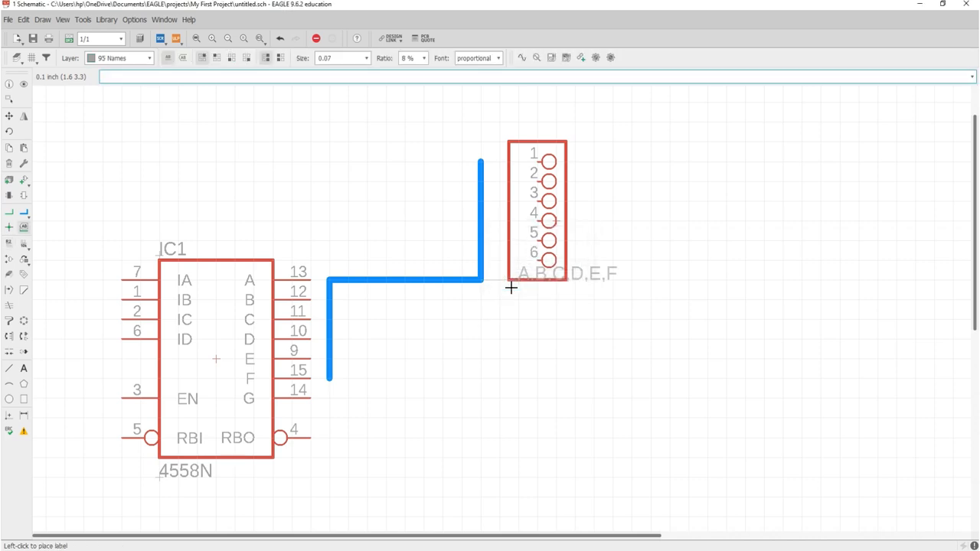
{"action": "left_click", "coordinate": [365, 260]}
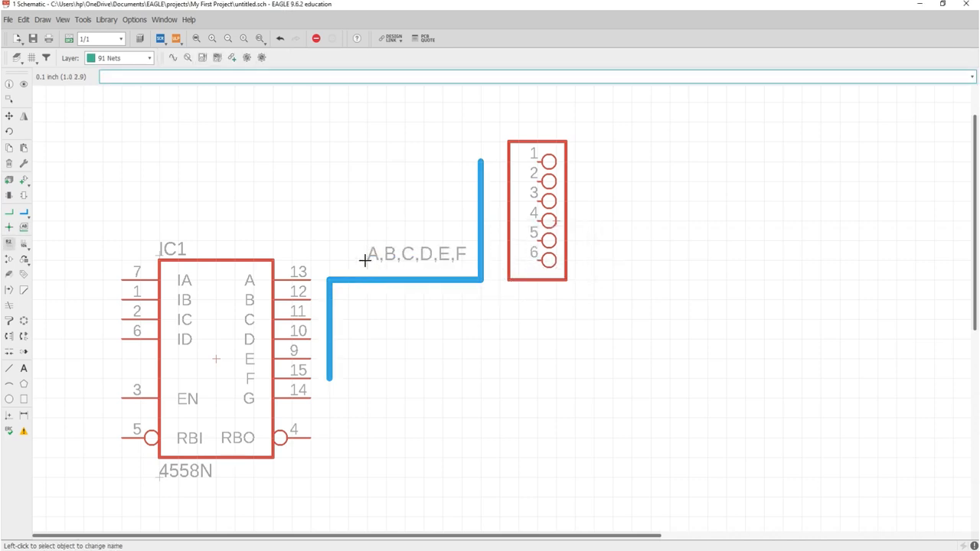
- Draw nets A, B and C from the bus to IC1 pins 13, 12 and 11 respectively
{"action": "right_click", "coordinate": [328, 283]}
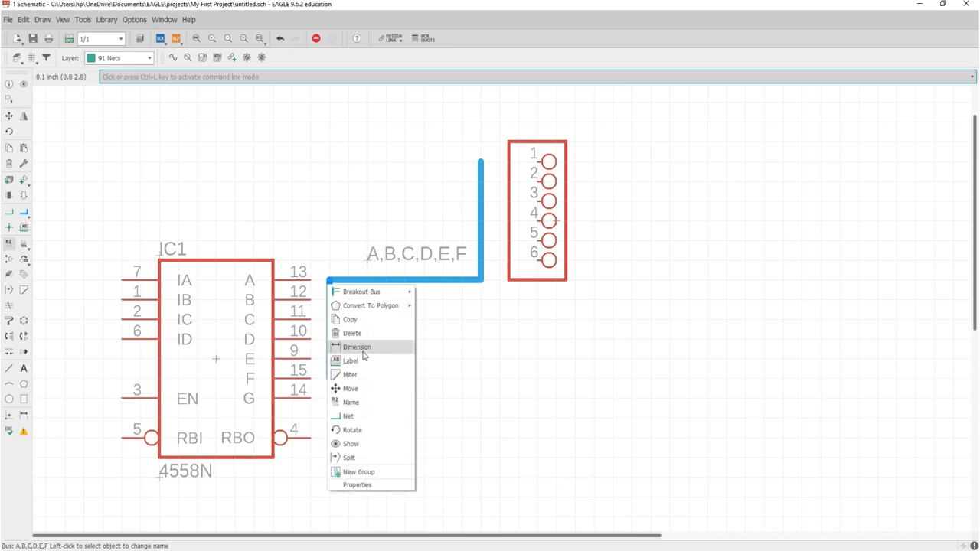
{"action": "left_click", "coordinate": [348, 416]}
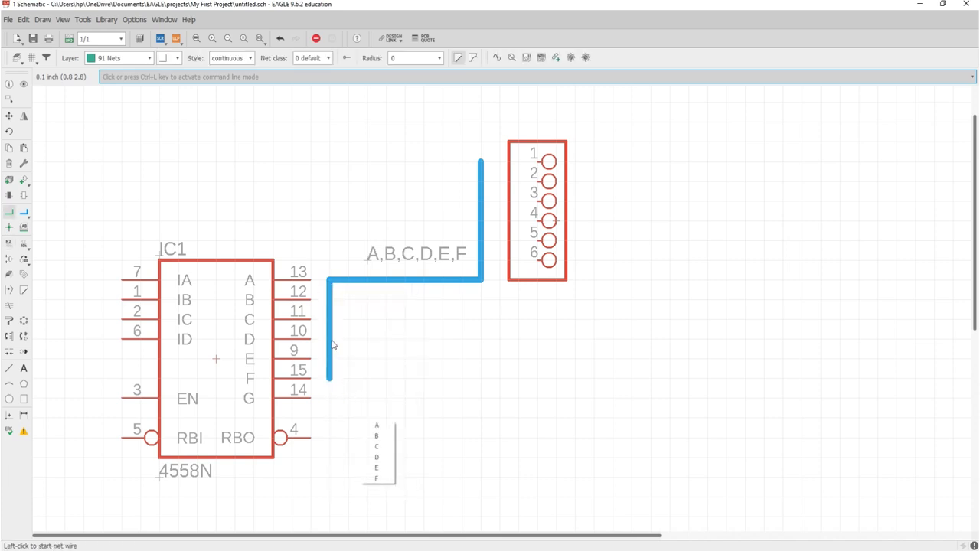
{"action": "left_click", "coordinate": [381, 427]}
{"action": "left_click", "coordinate": [312, 280]}
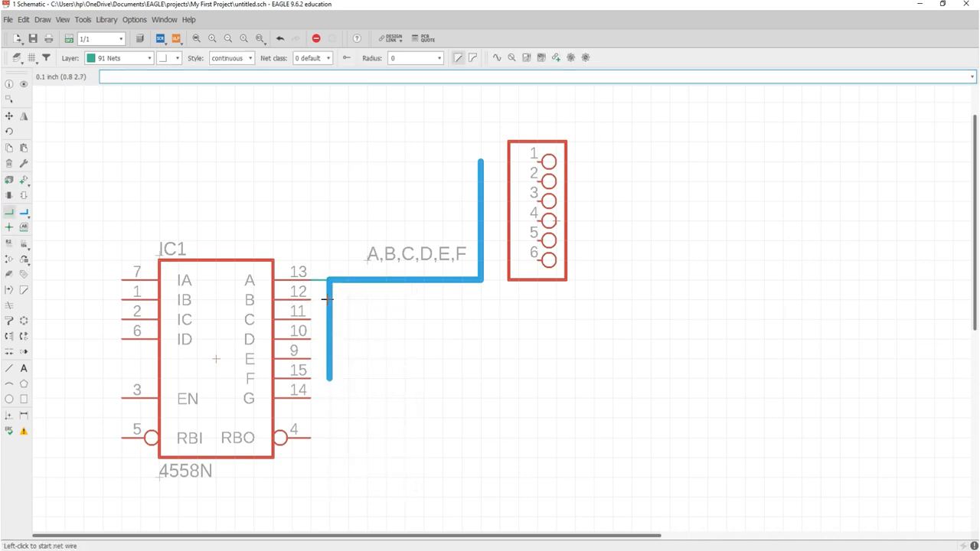
{"action": "right_click", "coordinate": [328, 299]}
{"action": "left_click", "coordinate": [350, 431]}
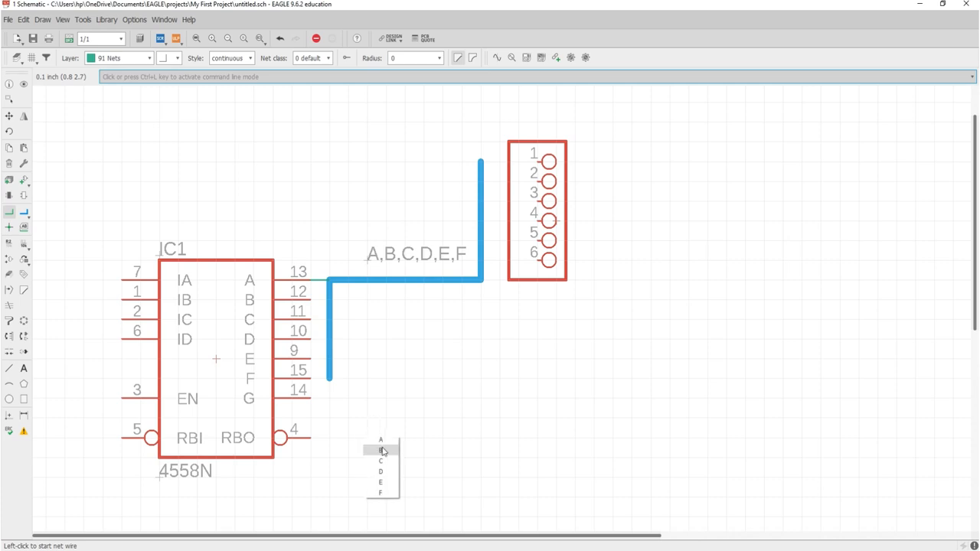
{"action": "left_click", "coordinate": [382, 451]}
{"action": "left_click", "coordinate": [314, 300]}
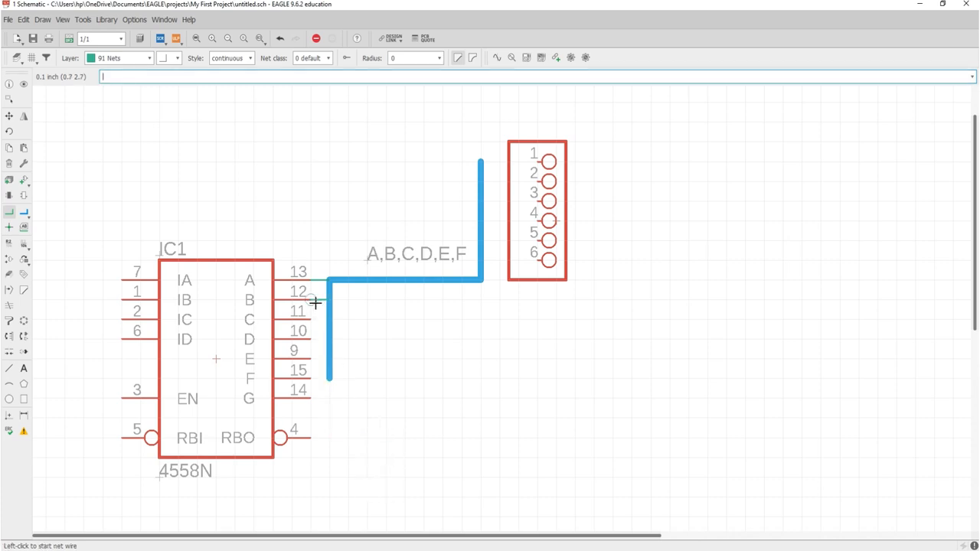
{"action": "right_click", "coordinate": [329, 318]}
{"action": "left_click", "coordinate": [369, 452]}
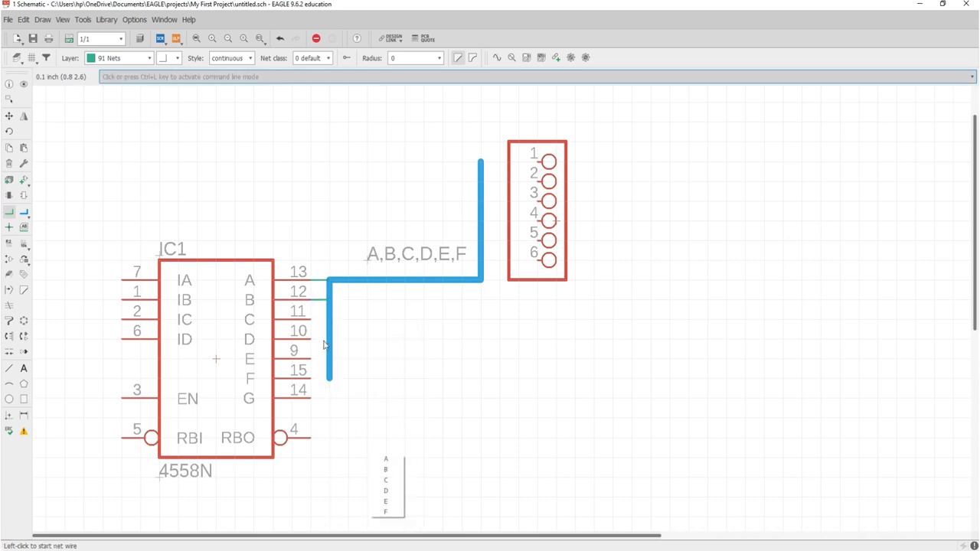
{"action": "left_click", "coordinate": [386, 480]}
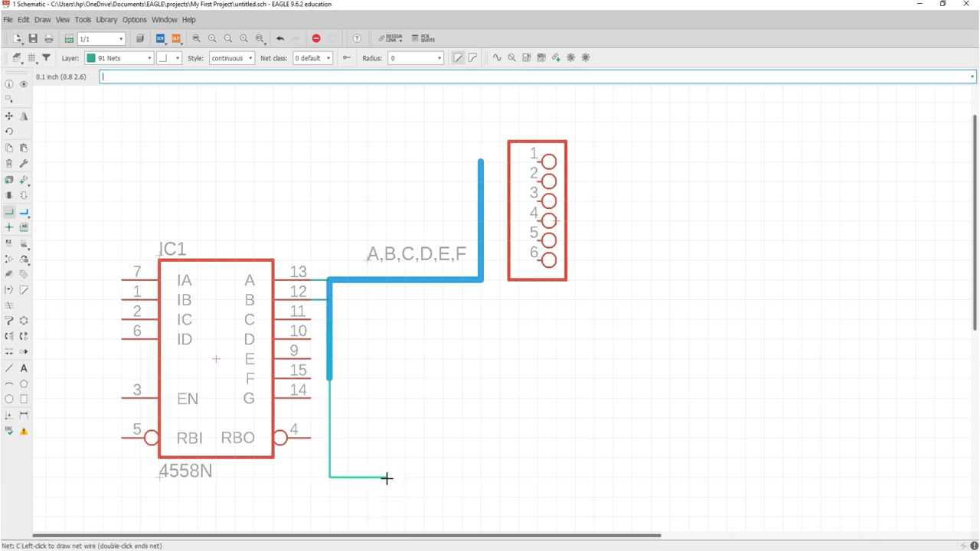
{"action": "left_click", "coordinate": [312, 312]}
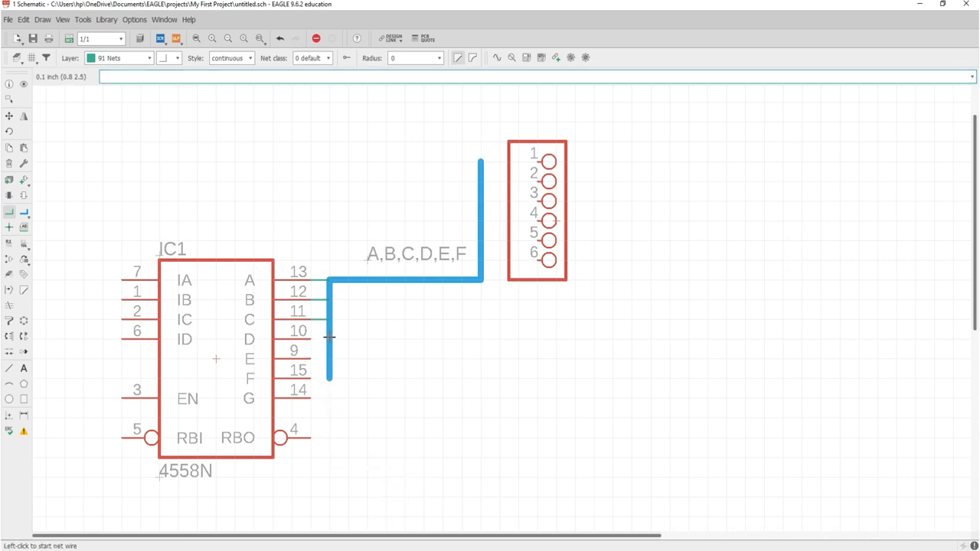
{"action": "right_click", "coordinate": [329, 337]}
{"action": "left_click", "coordinate": [368, 469]}
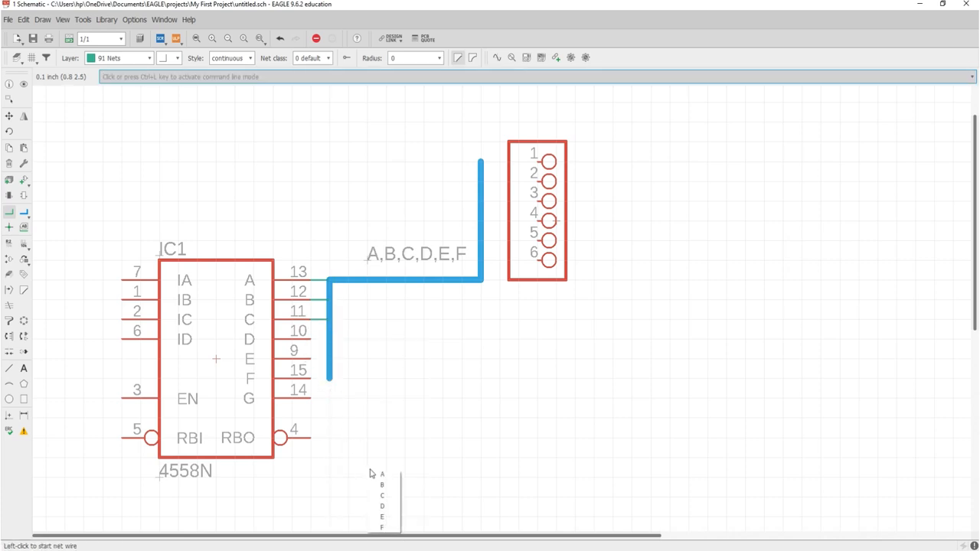
{"action": "left_click", "coordinate": [382, 517]}
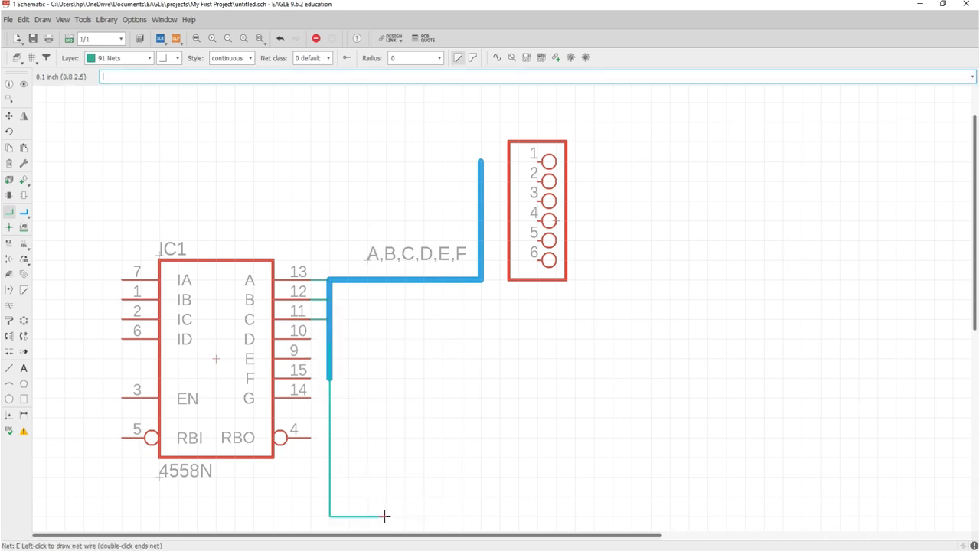
{"action": "left_click", "coordinate": [314, 349]}
- Draw nets D, E and F from the bus to IC1 pins 10, 9 and 15 respectively
{"action": "right_click", "coordinate": [331, 345]}
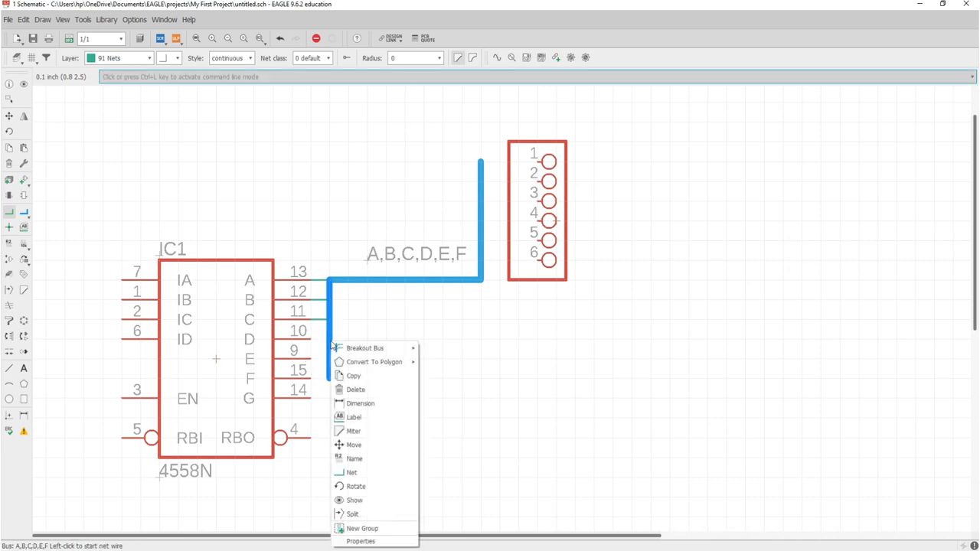
{"action": "left_click", "coordinate": [371, 473]}
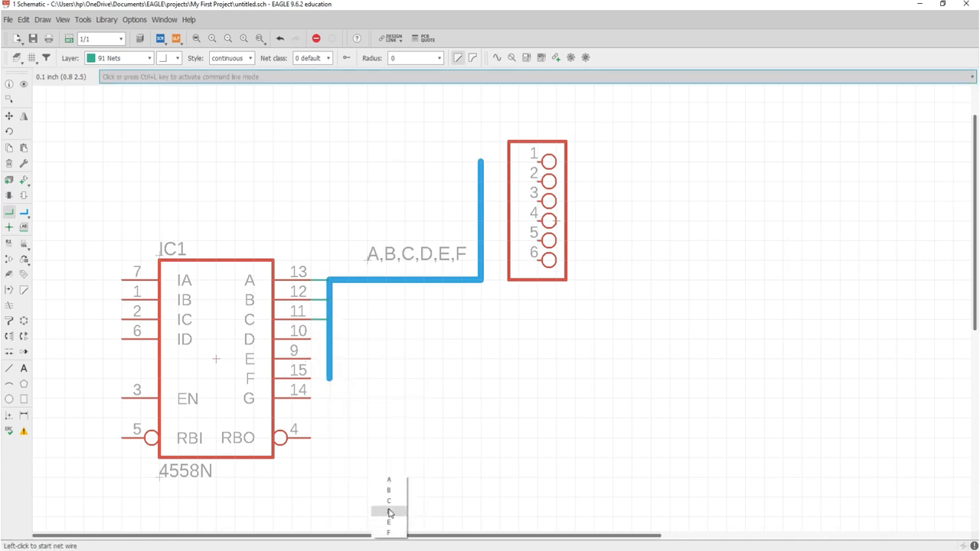
{"action": "left_click", "coordinate": [389, 511]}
{"action": "left_click", "coordinate": [314, 332]}
{"action": "right_click", "coordinate": [329, 351]}
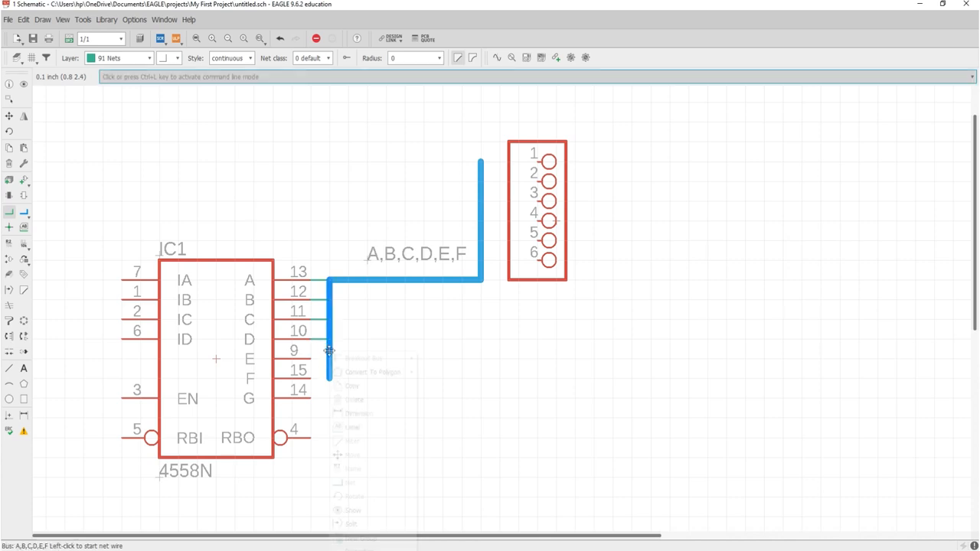
{"action": "left_click", "coordinate": [350, 482]}
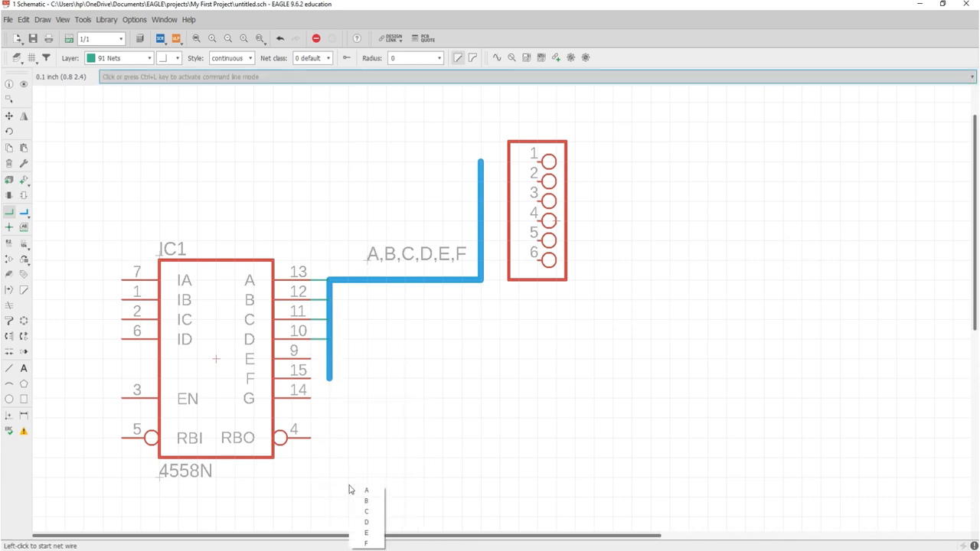
{"action": "left_click", "coordinate": [366, 533]}
{"action": "left_click", "coordinate": [303, 358]}
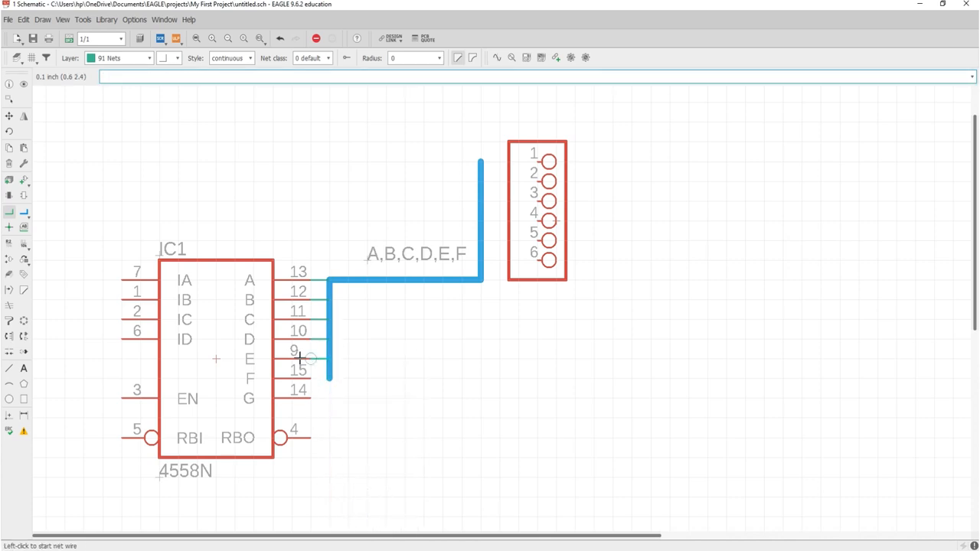
{"action": "right_click", "coordinate": [330, 374]}
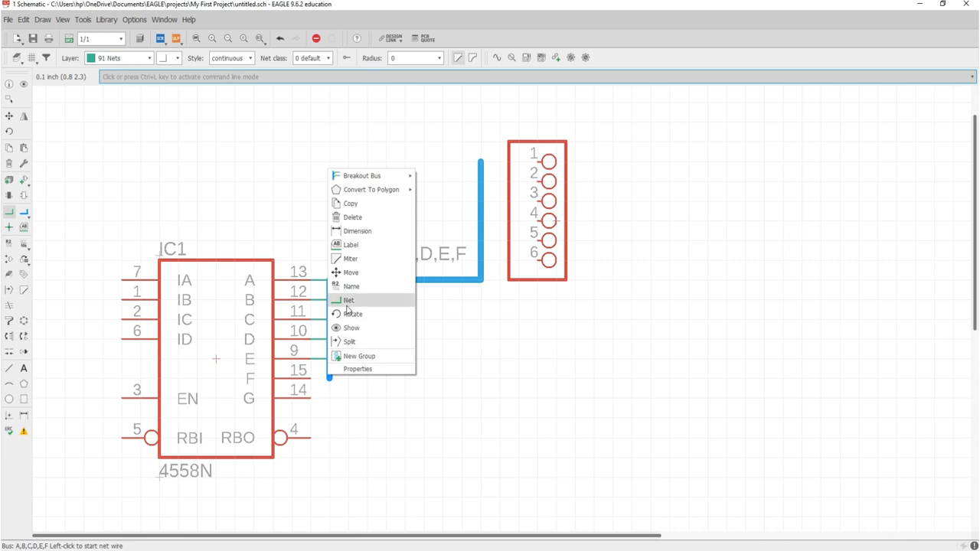
{"action": "left_click", "coordinate": [348, 309]}
{"action": "left_click", "coordinate": [360, 365]}
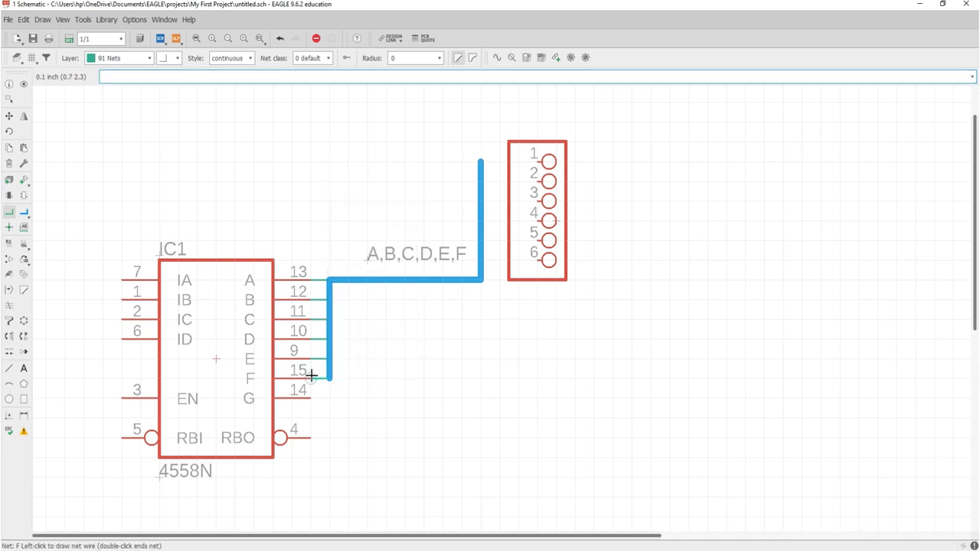
{"action": "left_click", "coordinate": [312, 375]}
- Draw nets A and B from the bus's connector end to connector pins 1 and 2
{"action": "right_click", "coordinate": [481, 162]}
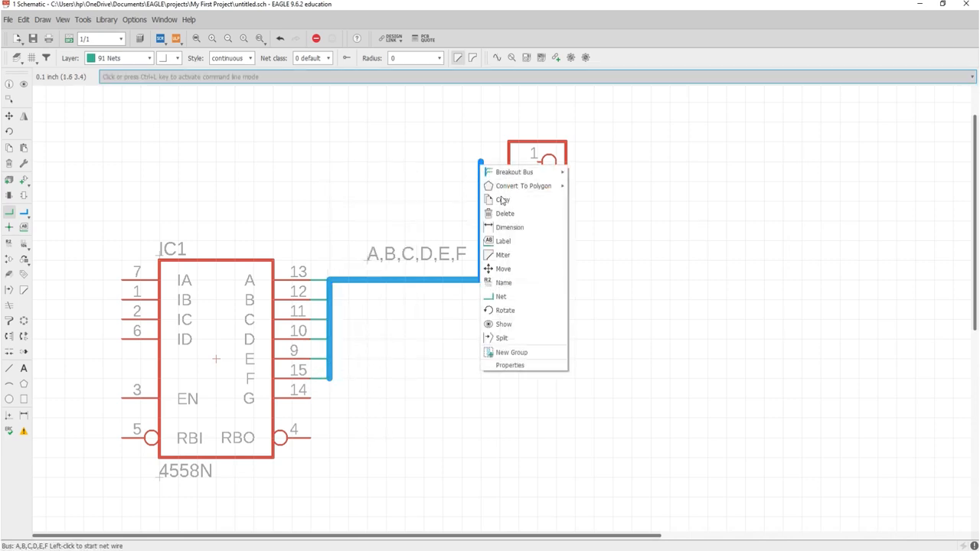
{"action": "left_click", "coordinate": [501, 296]}
{"action": "left_click", "coordinate": [504, 298]}
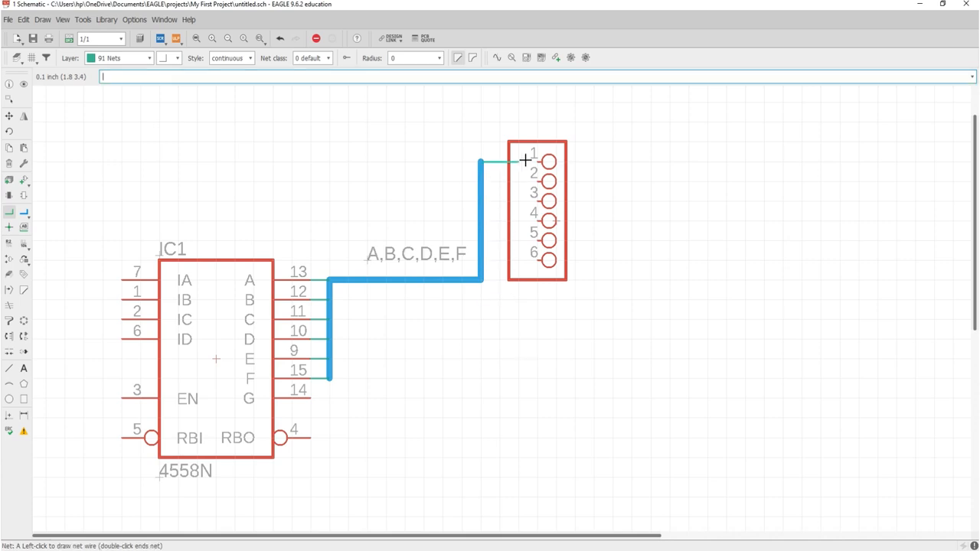
{"action": "left_click", "coordinate": [536, 159]}
{"action": "right_click", "coordinate": [482, 178]}
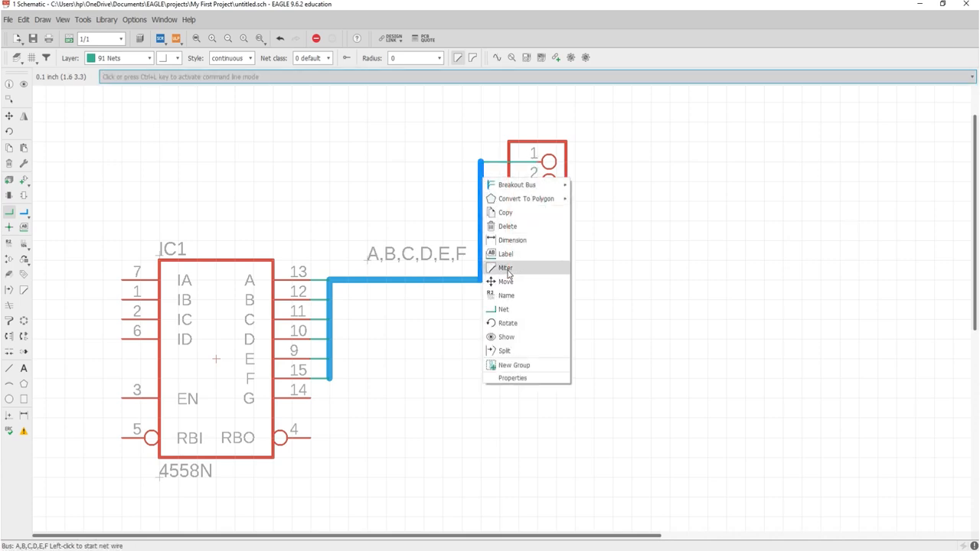
{"action": "left_click", "coordinate": [503, 309]}
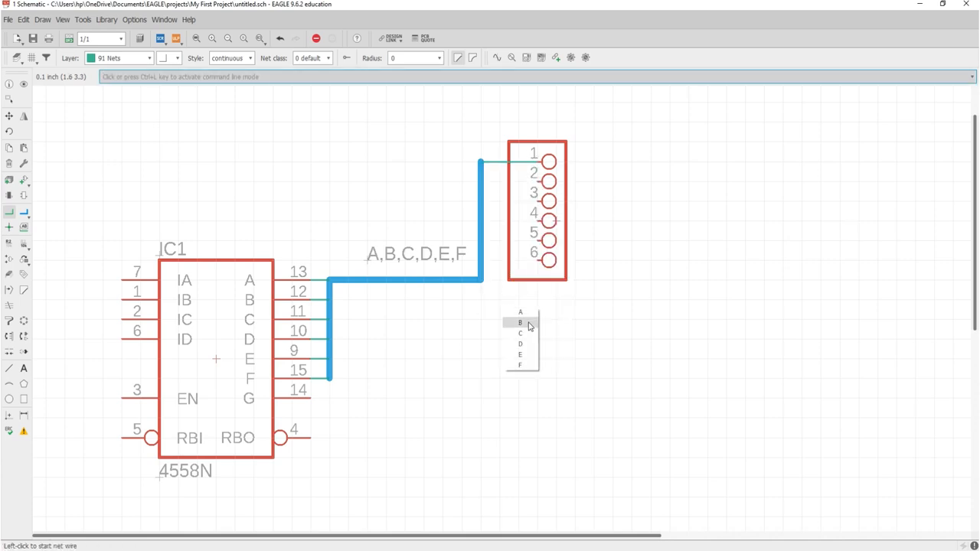
{"action": "left_click", "coordinate": [521, 323]}
{"action": "left_click", "coordinate": [537, 181]}
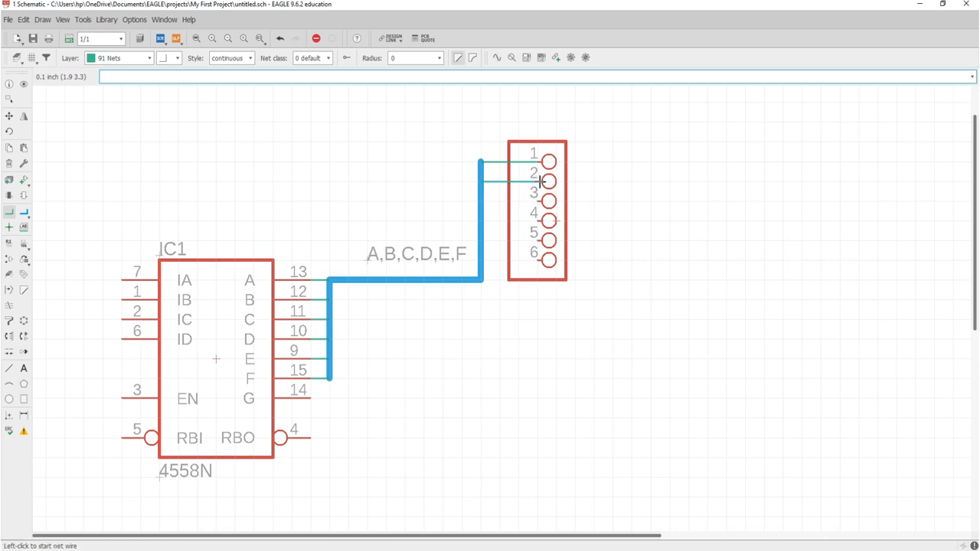
- Draw nets C and D from the bus to connector pins 3 and 4
{"action": "right_click", "coordinate": [482, 206]}
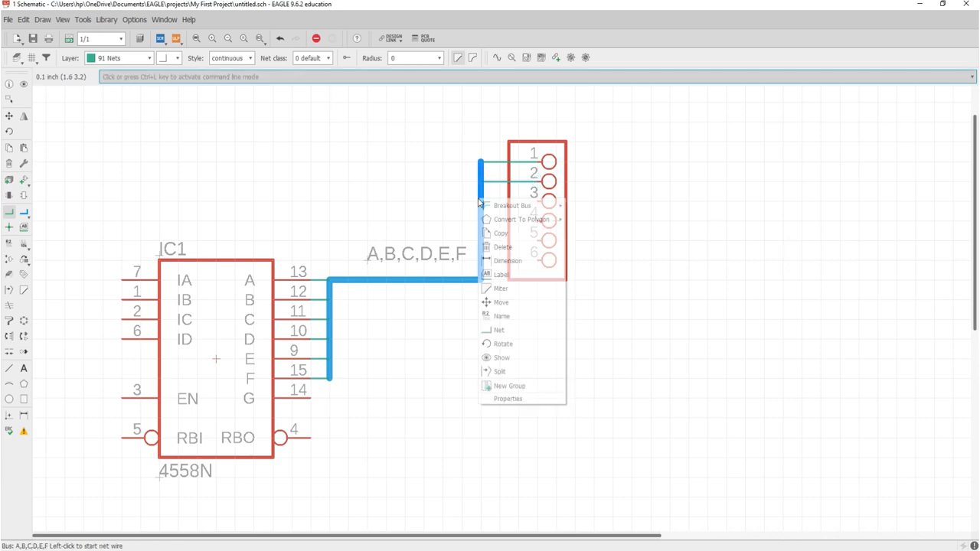
{"action": "left_click", "coordinate": [509, 328]}
{"action": "left_click", "coordinate": [524, 350]}
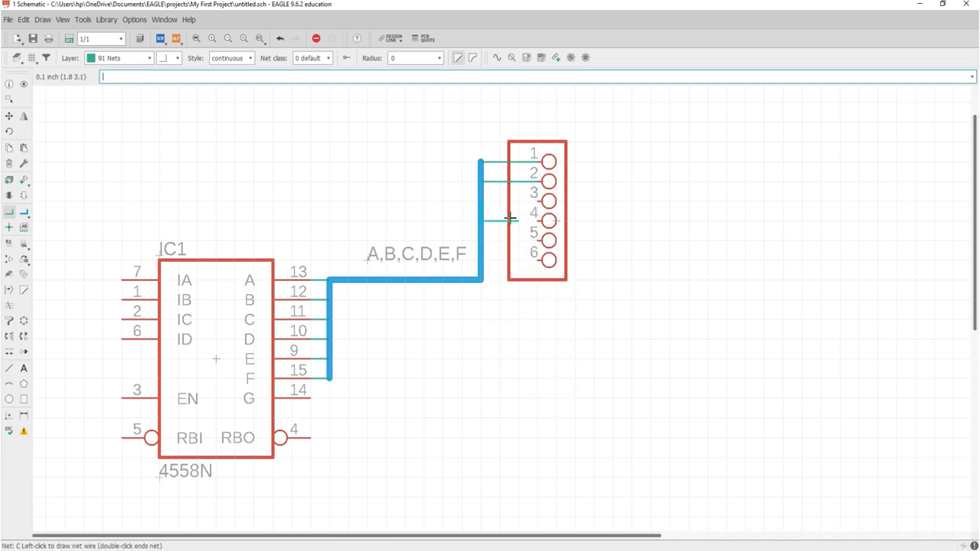
{"action": "left_click", "coordinate": [536, 201]}
{"action": "right_click", "coordinate": [481, 212]}
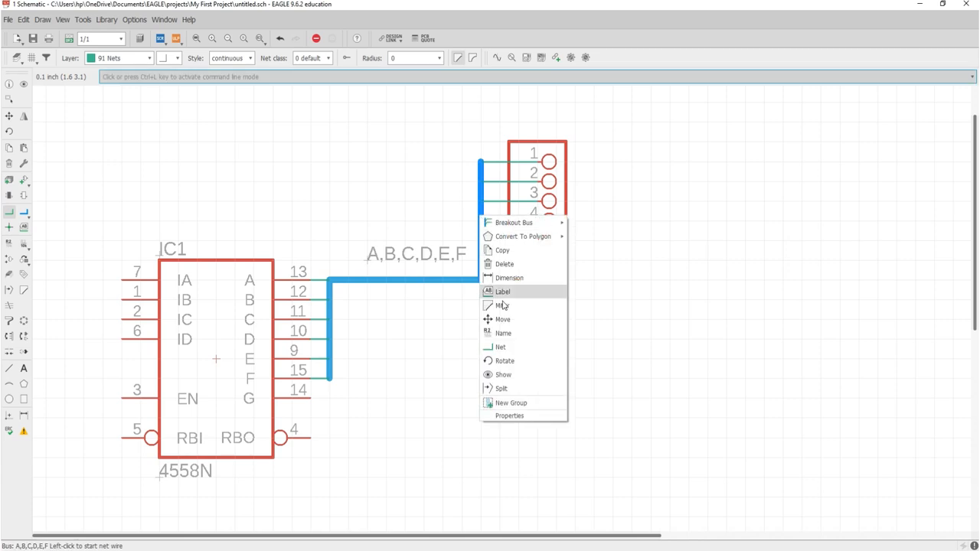
{"action": "left_click", "coordinate": [511, 339]}
{"action": "left_click", "coordinate": [532, 386]}
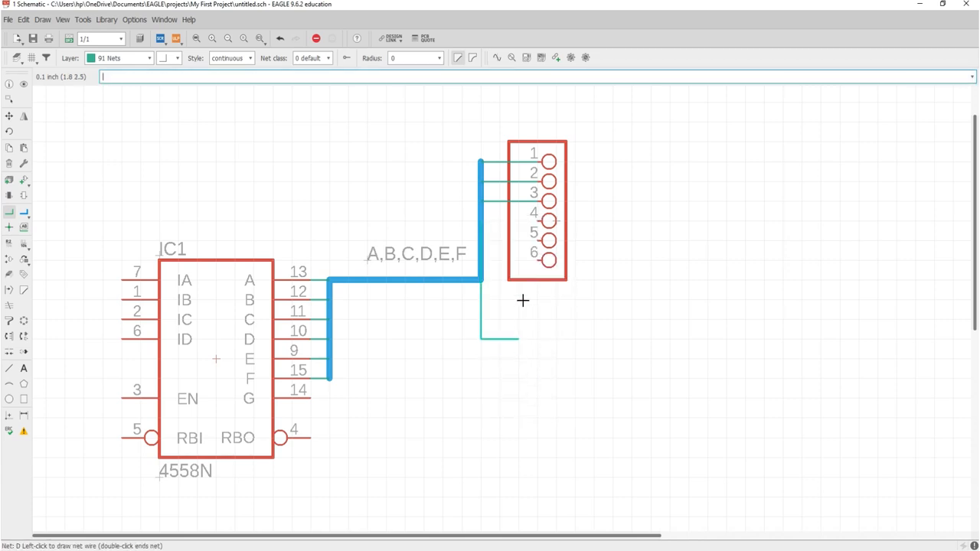
{"action": "left_click", "coordinate": [540, 221]}
- Draw net E from the bus to connector pin 6, and again from the bus to connector pin 5
{"action": "right_click", "coordinate": [481, 254]}
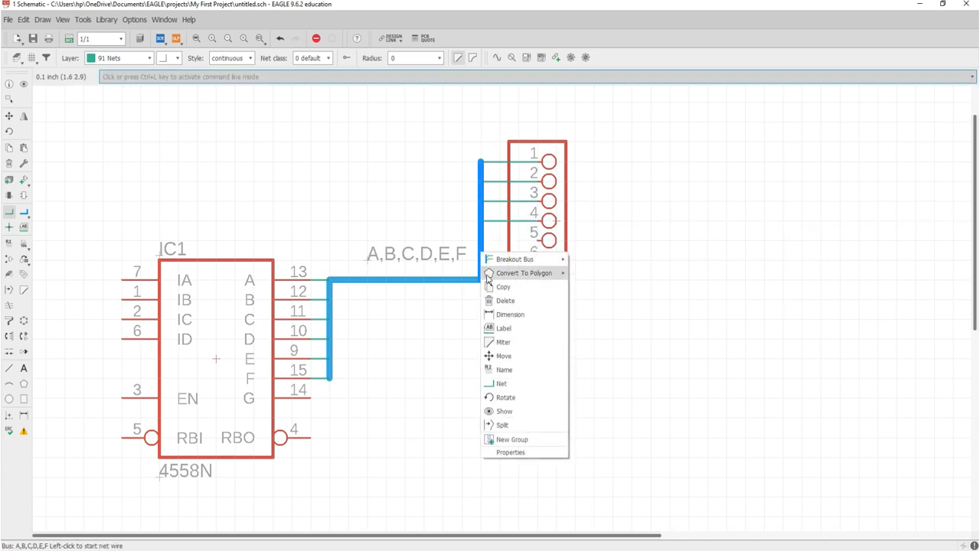
{"action": "left_click", "coordinate": [506, 387]}
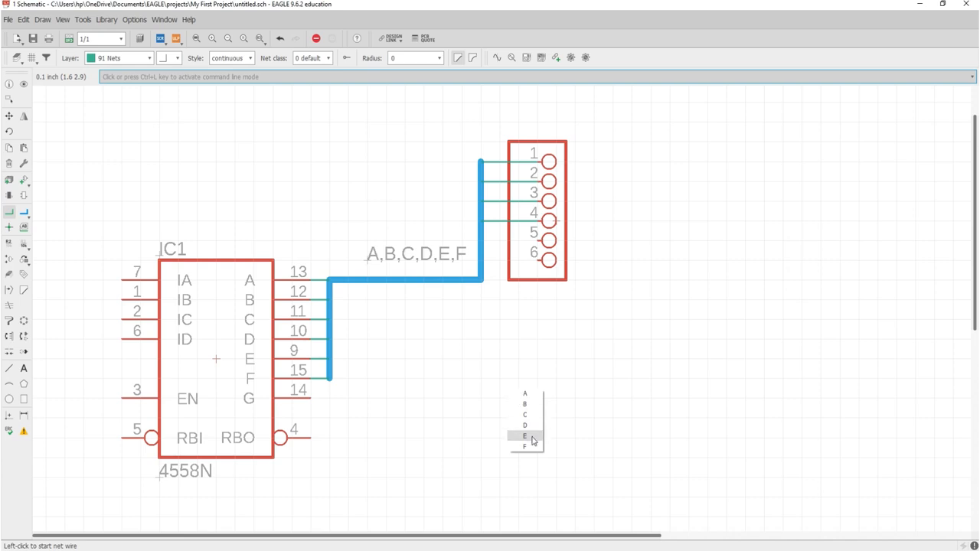
{"action": "left_click", "coordinate": [525, 438]}
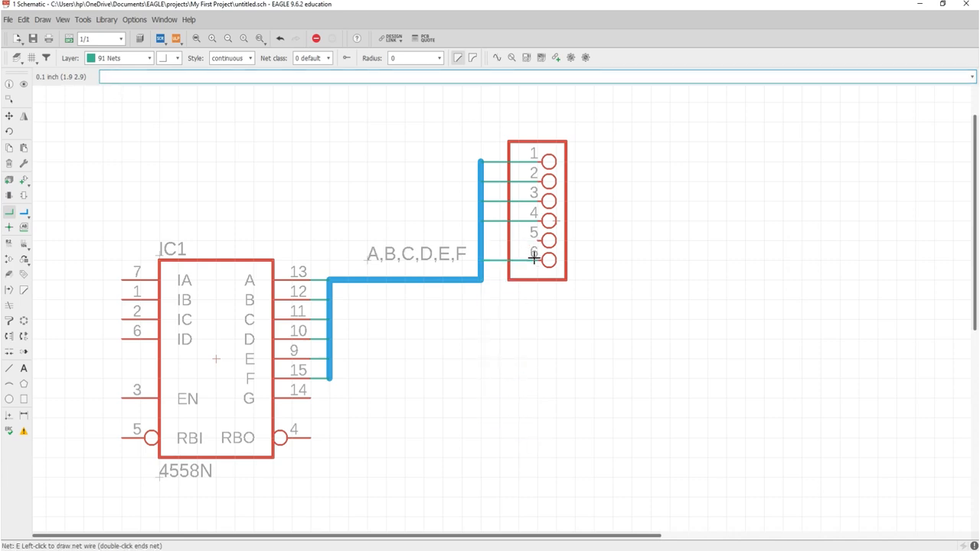
{"action": "left_click", "coordinate": [534, 260]}
{"action": "right_click", "coordinate": [481, 238]}
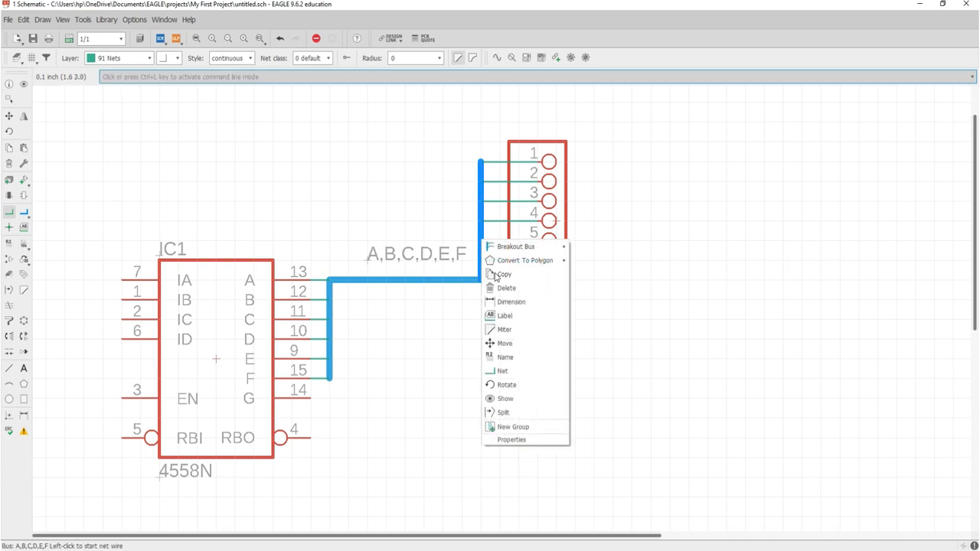
{"action": "left_click", "coordinate": [507, 374]}
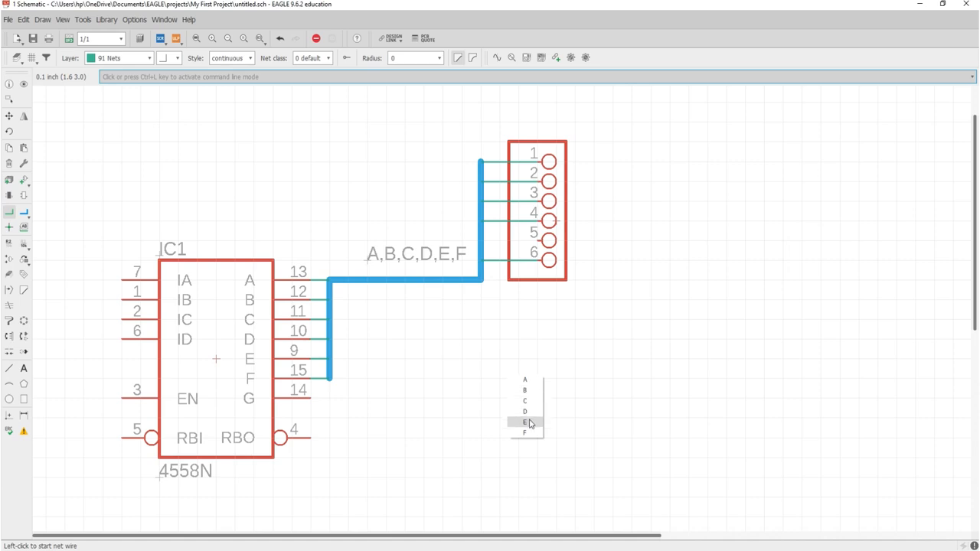
{"action": "left_click", "coordinate": [527, 423]}
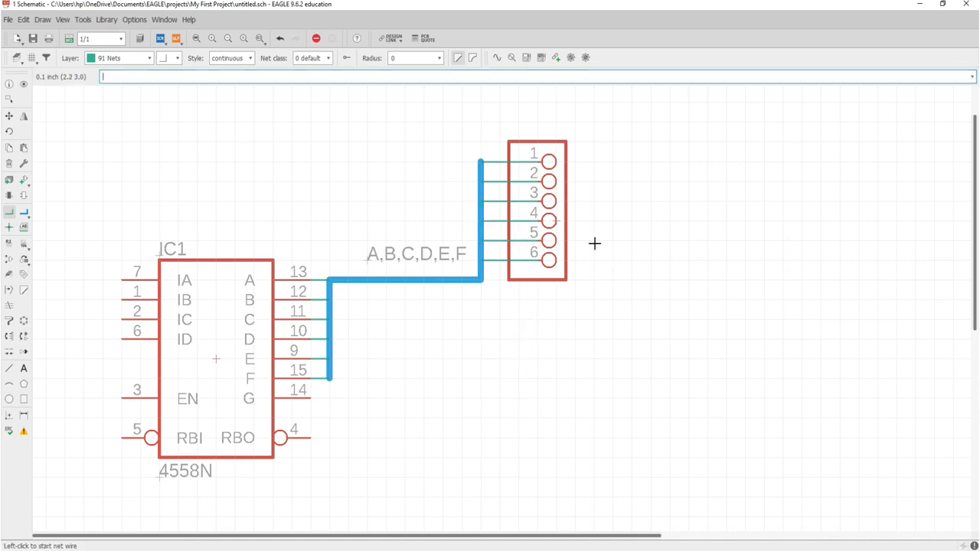
{"action": "key", "text": "Escape"}
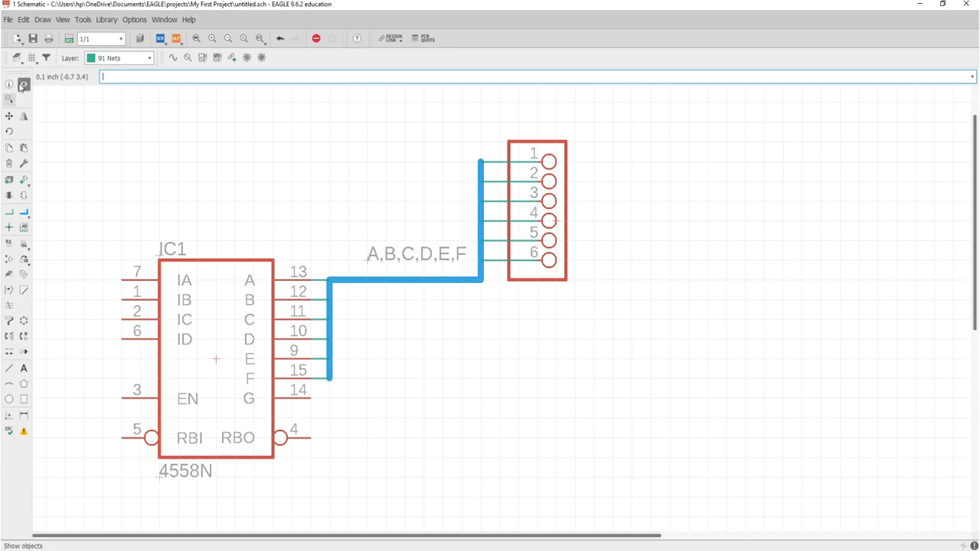
- Highlight nets A, B and C in turn with the Show tool to trace their connections between IC1 and the connector
{"action": "left_click", "coordinate": [24, 84]}
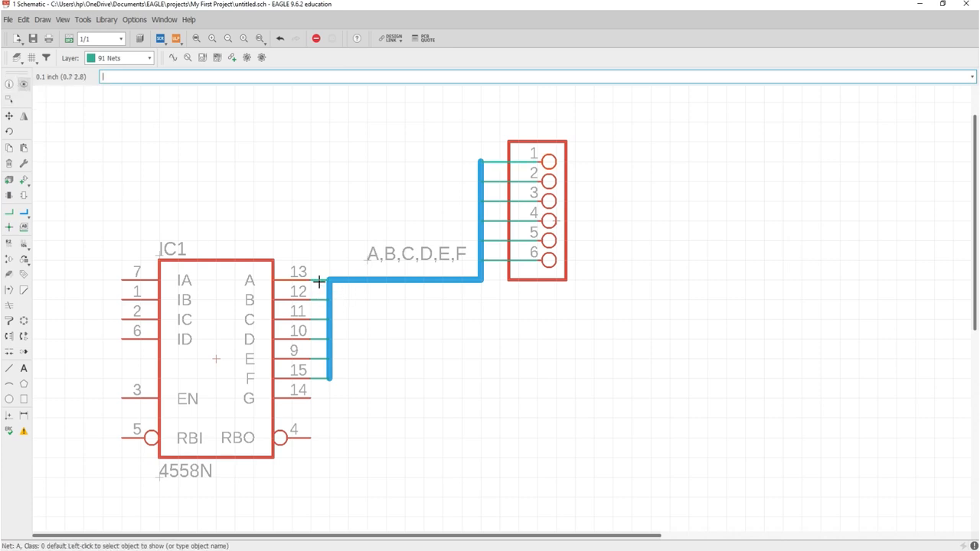
{"action": "scroll", "coordinate": [521, 157], "scroll_direction": "up", "scroll_amount": 5}
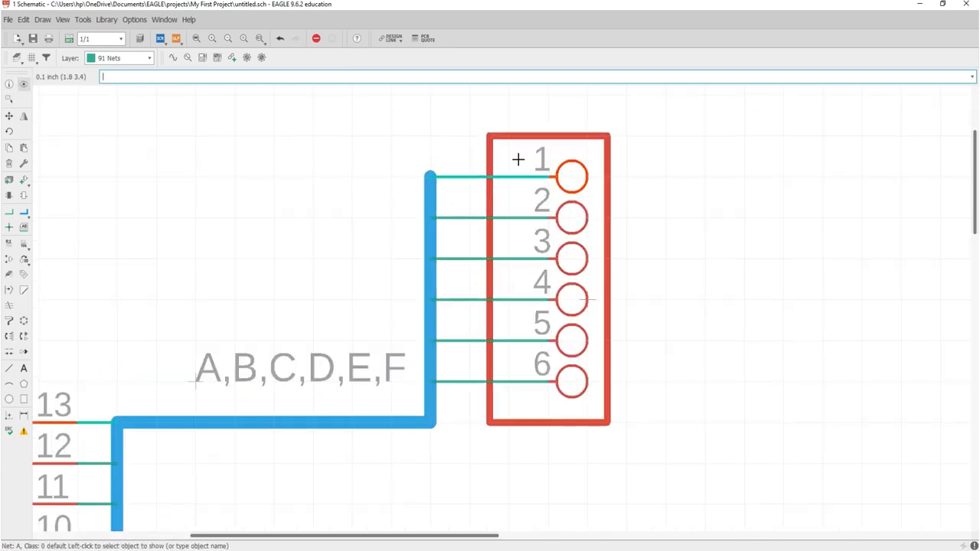
{"action": "scroll", "coordinate": [665, 163], "scroll_direction": "down", "scroll_amount": 4}
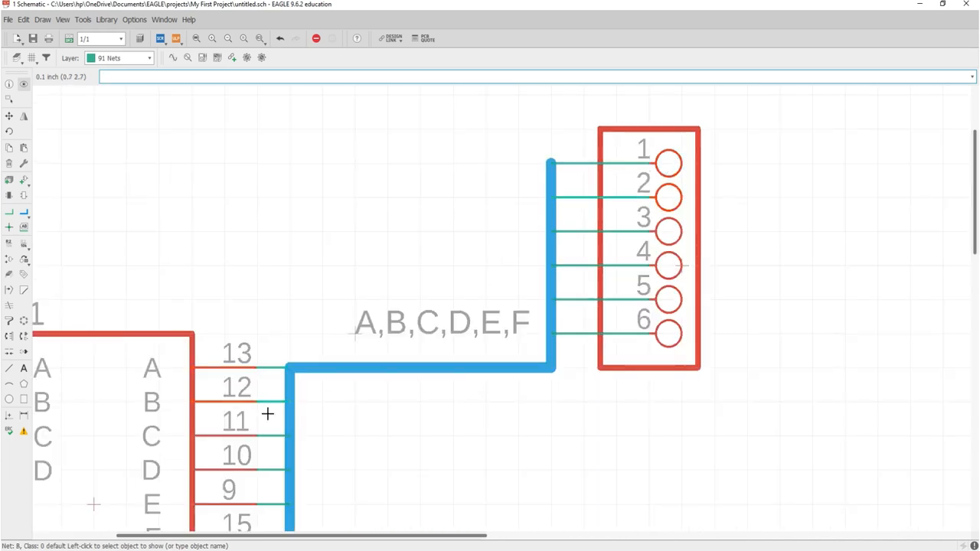
{"action": "key", "text": "Escape"}
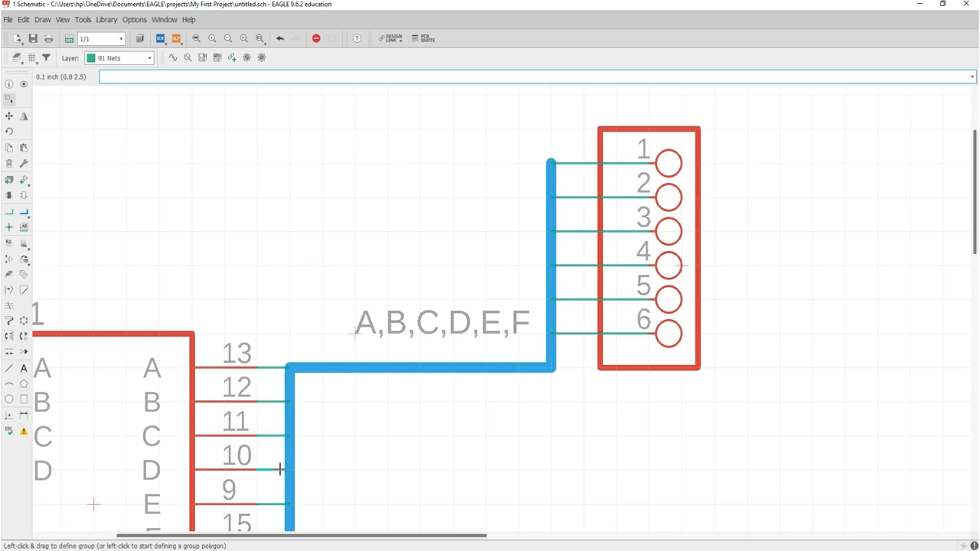
{"action": "left_click", "coordinate": [23, 88]}
{"action": "left_click", "coordinate": [267, 436]}
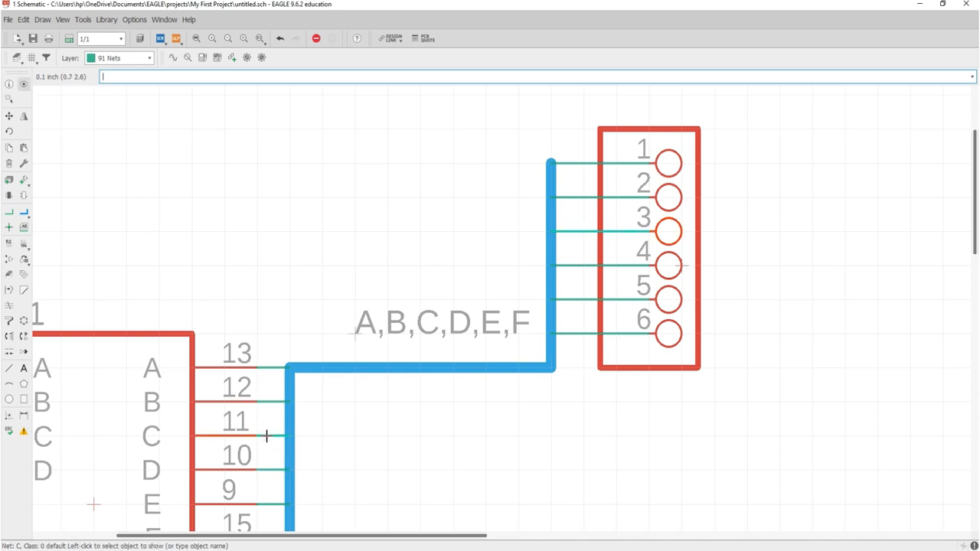
{"action": "key", "text": "ctrl+g"}
- Create the board untitled.brd from the schematic and view the IC1 and connector footprints beside the board outline
{"action": "scroll", "coordinate": [577, 280], "scroll_direction": "down", "scroll_amount": 3}
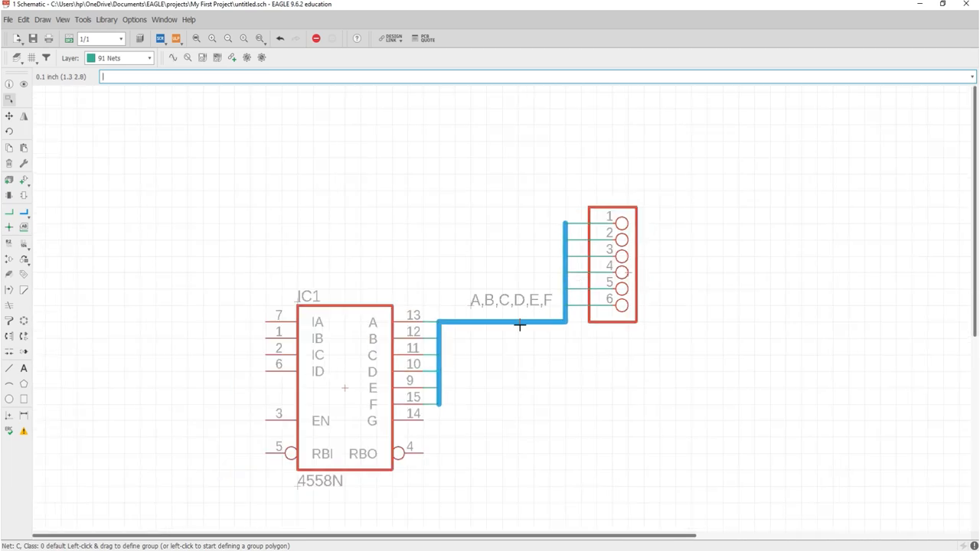
{"action": "scroll", "coordinate": [507, 387], "scroll_direction": "down", "scroll_amount": 1}
{"action": "scroll", "coordinate": [522, 406], "scroll_direction": "up", "scroll_amount": 2}
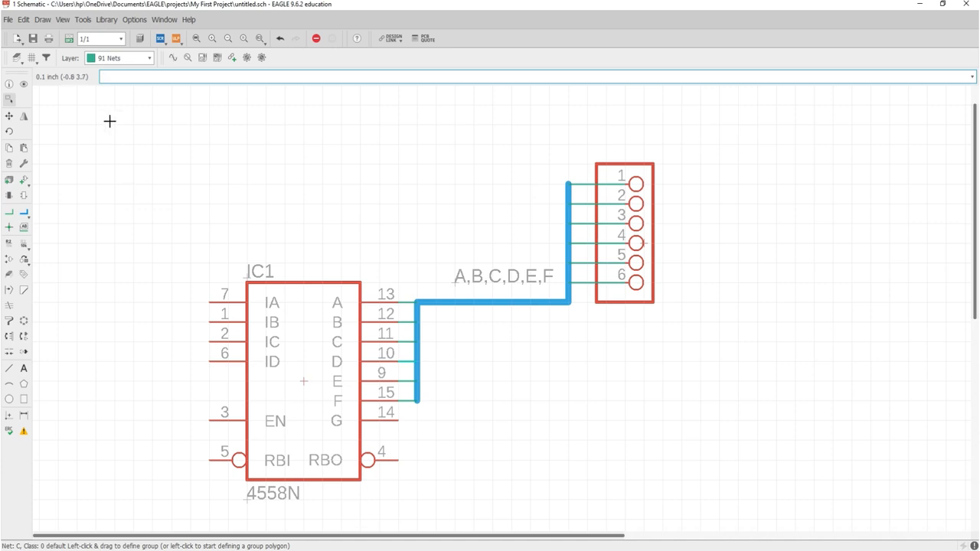
{"action": "left_click", "coordinate": [68, 45]}
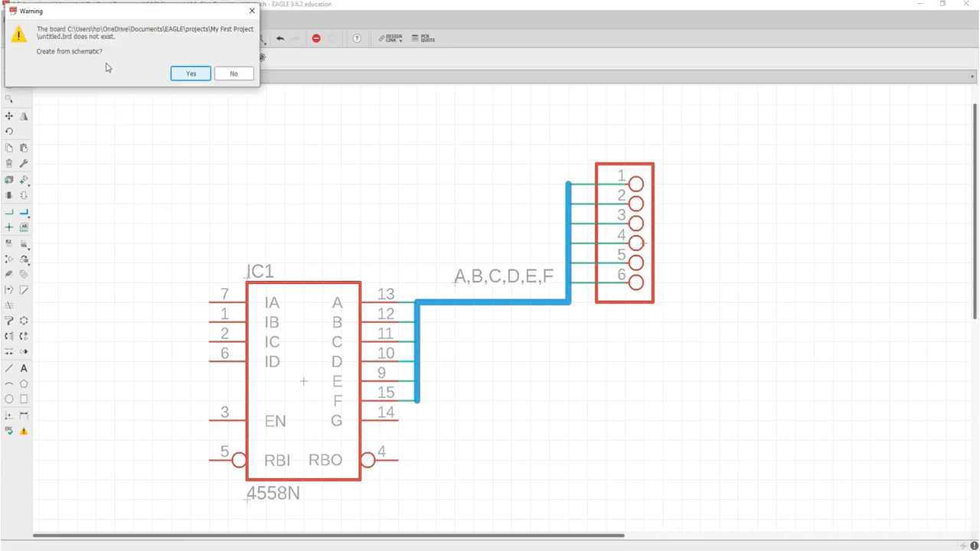
{"action": "left_click", "coordinate": [194, 74]}
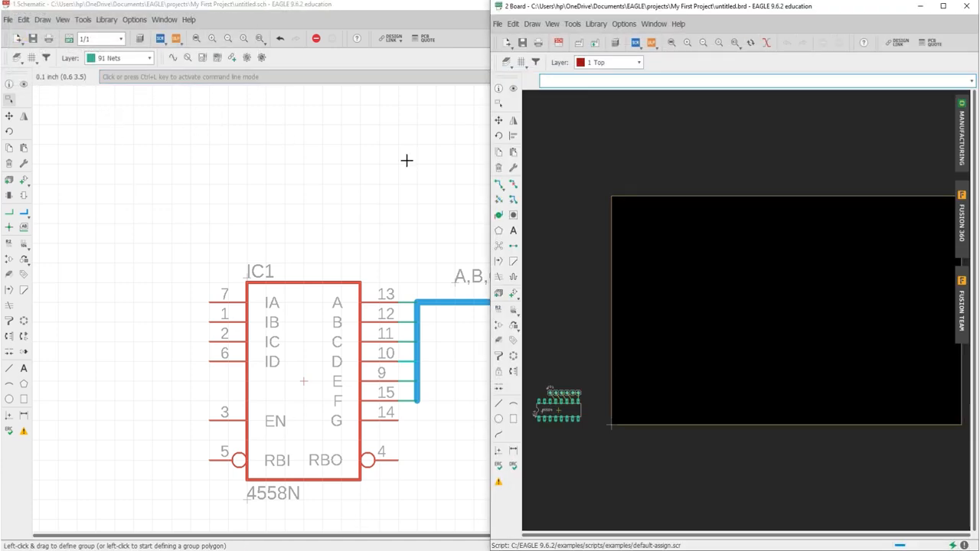
{"action": "scroll", "coordinate": [558, 417], "scroll_direction": "up", "scroll_amount": 5}
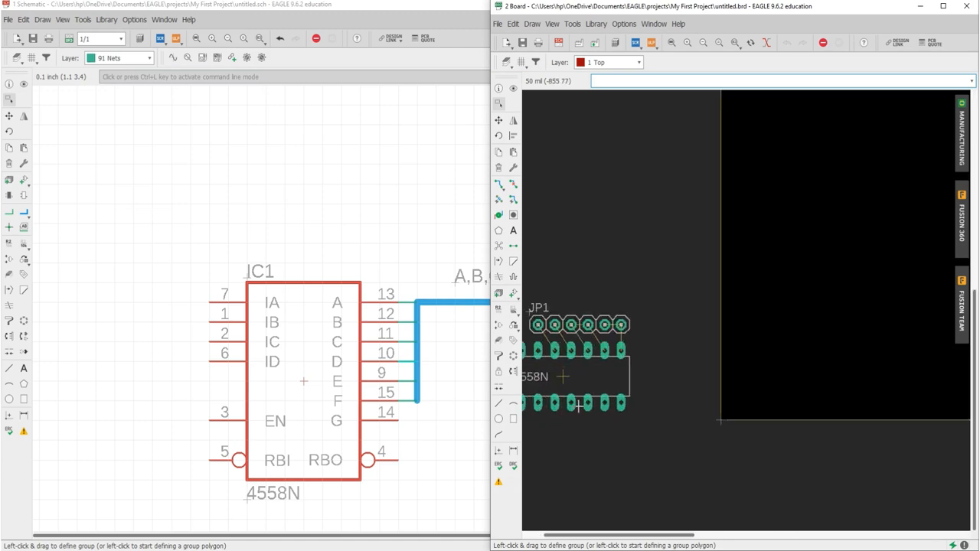
{"action": "scroll", "coordinate": [731, 243], "scroll_direction": "down", "scroll_amount": 2}
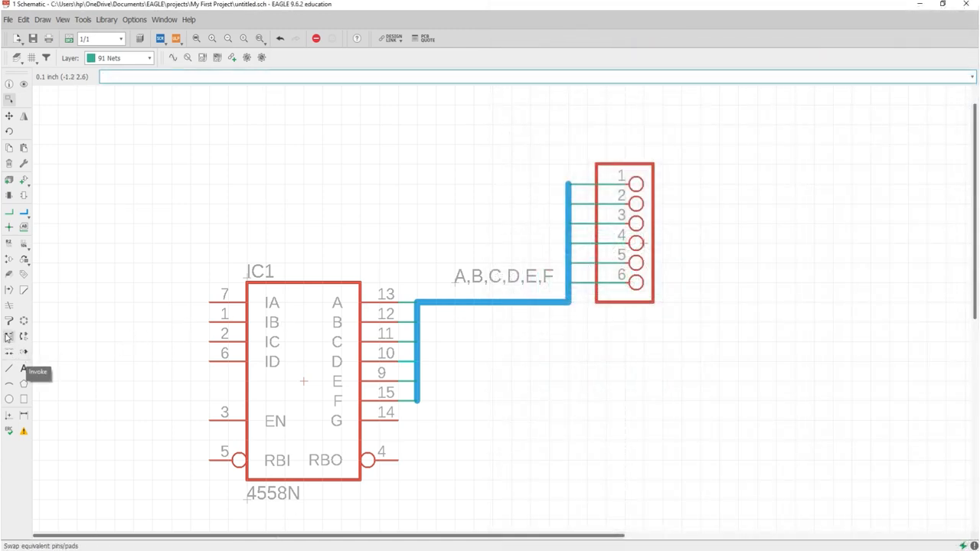
- In the schematic, draw a net from IC1 pin 4 (RBO) to a junction on the wire at connector pin 6
{"action": "left_click", "coordinate": [9, 212]}
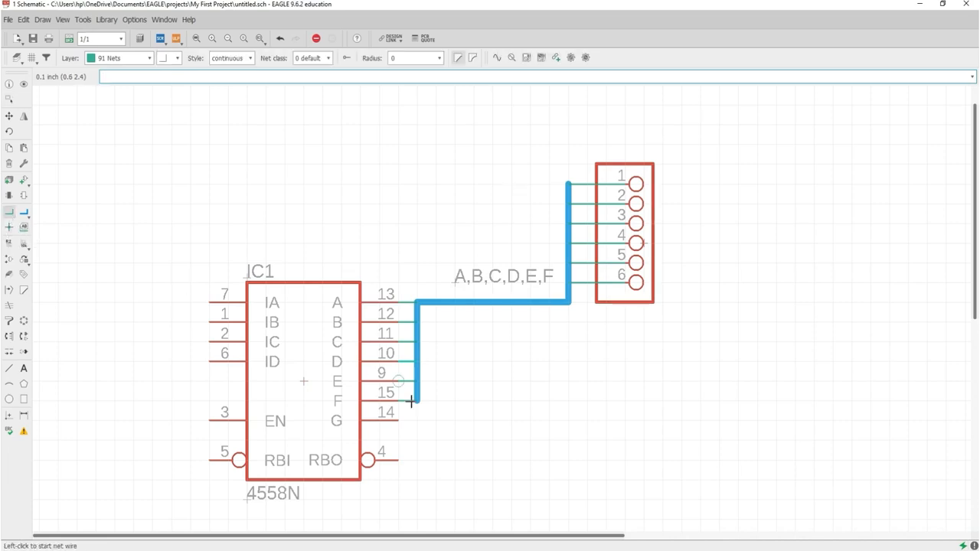
{"action": "left_click", "coordinate": [398, 459]}
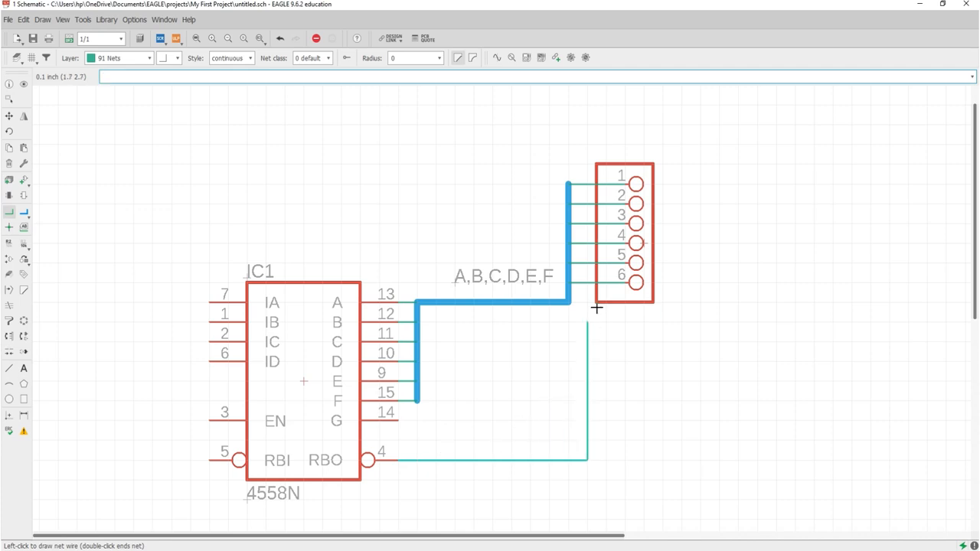
{"action": "left_click", "coordinate": [587, 282]}
{"action": "scroll", "coordinate": [588, 281], "scroll_direction": "up", "scroll_amount": 5}
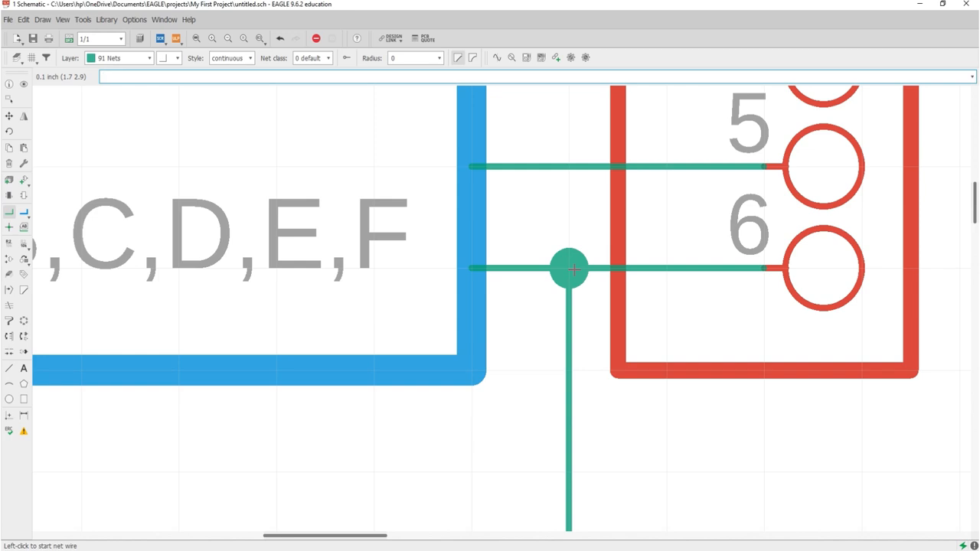
{"action": "scroll", "coordinate": [572, 269], "scroll_direction": "down", "scroll_amount": 7}
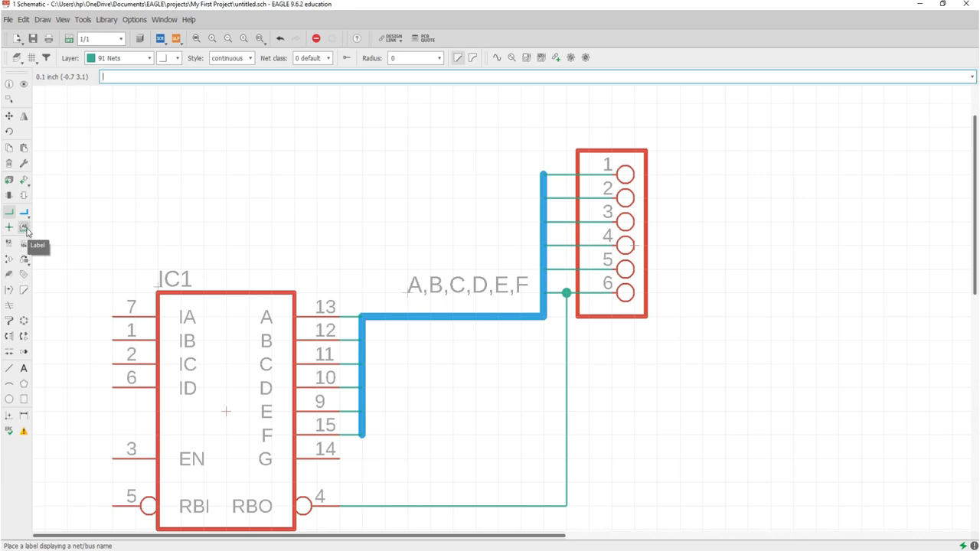
- Pick up a name label for the net between IC1 pin 4 and connector pin 6 without placing it
{"action": "left_click", "coordinate": [25, 229]}
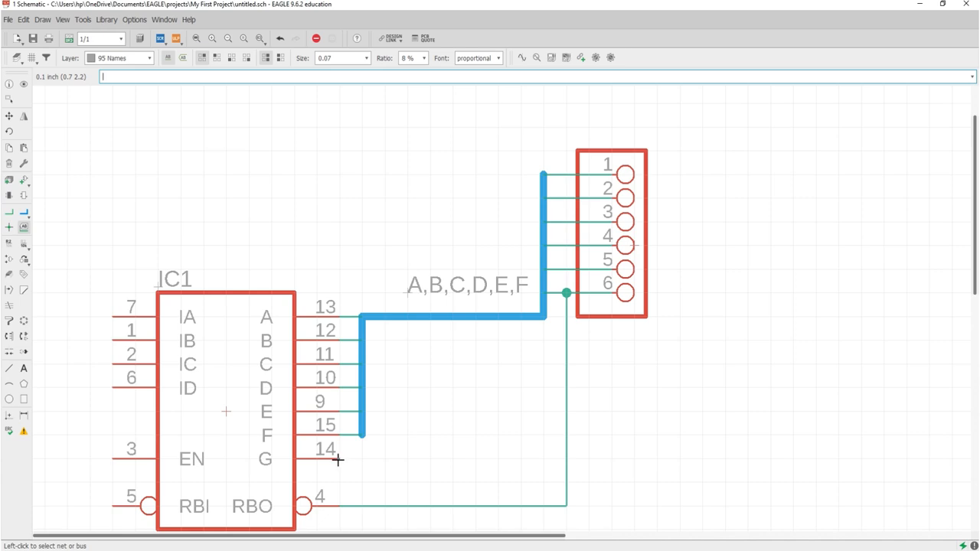
{"action": "scroll", "coordinate": [331, 409], "scroll_direction": "down", "scroll_amount": 2}
{"action": "scroll", "coordinate": [331, 414], "scroll_direction": "up", "scroll_amount": 2}
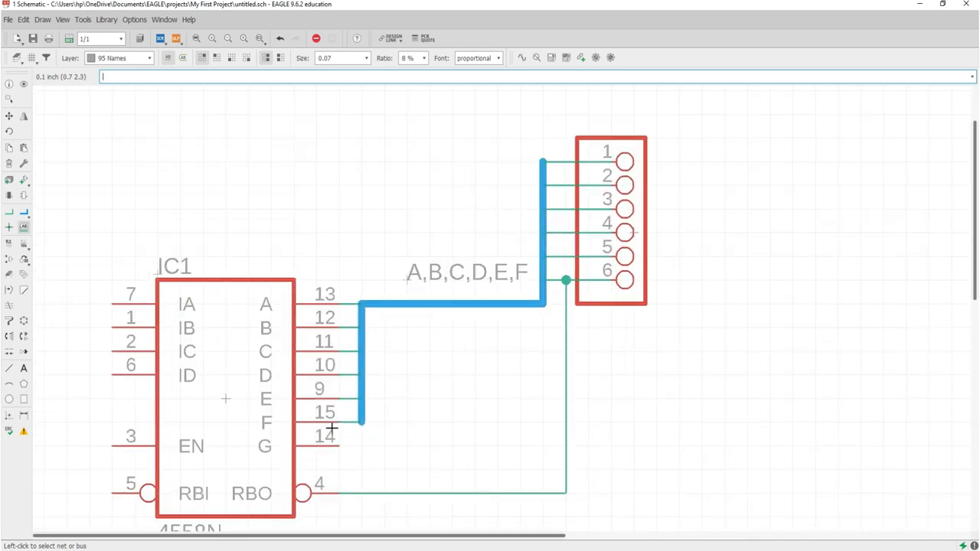
{"action": "left_click", "coordinate": [23, 228]}
{"action": "left_click", "coordinate": [566, 326]}
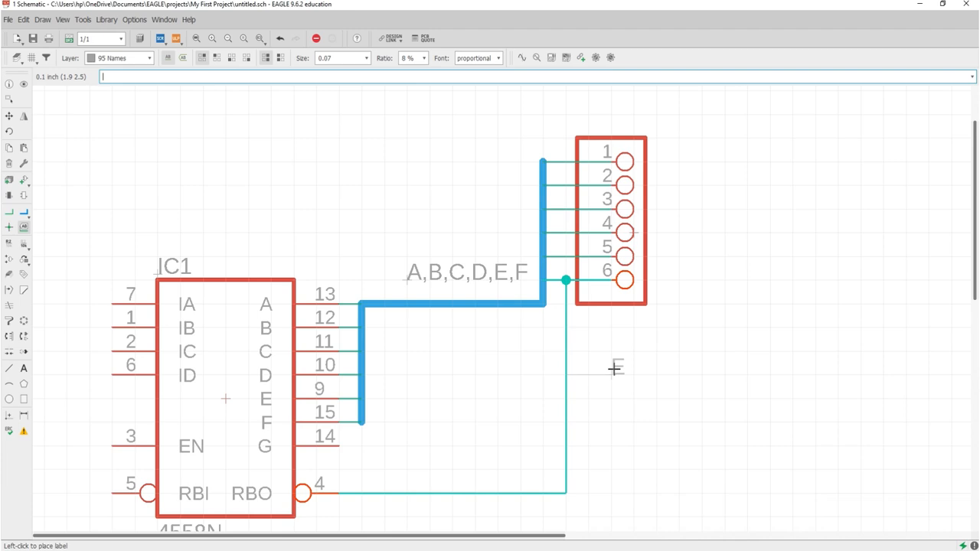
{"action": "key", "text": "Escape"}
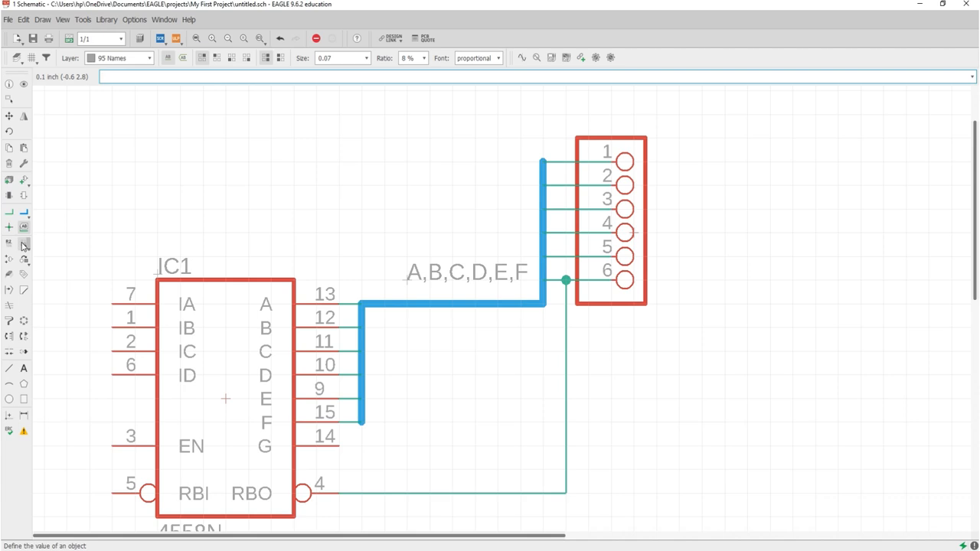
- Open the value of IC1 for editing, agreeing to change it anyway, and dismiss it without a new value
{"action": "left_click", "coordinate": [23, 246]}
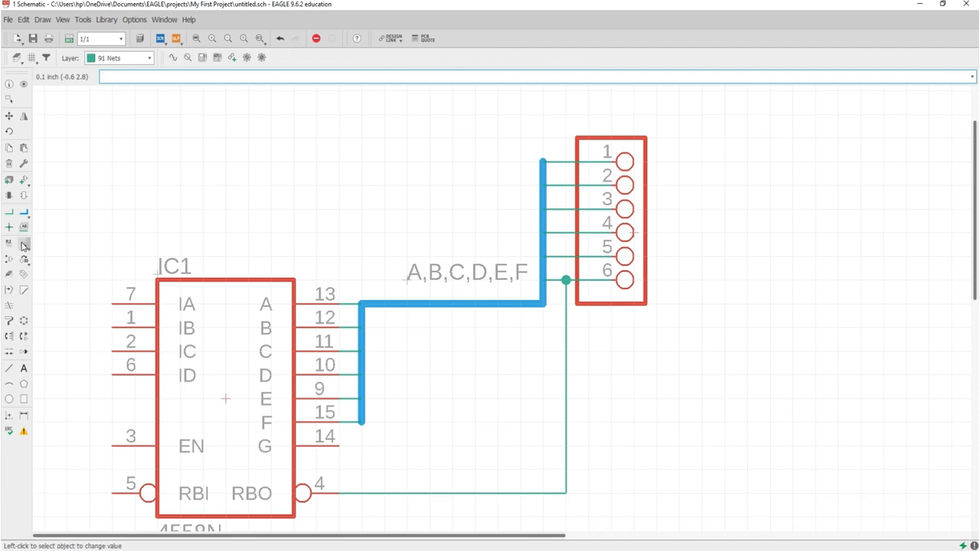
{"action": "scroll", "coordinate": [140, 212], "scroll_direction": "down", "scroll_amount": 2}
{"action": "left_click", "coordinate": [199, 343]}
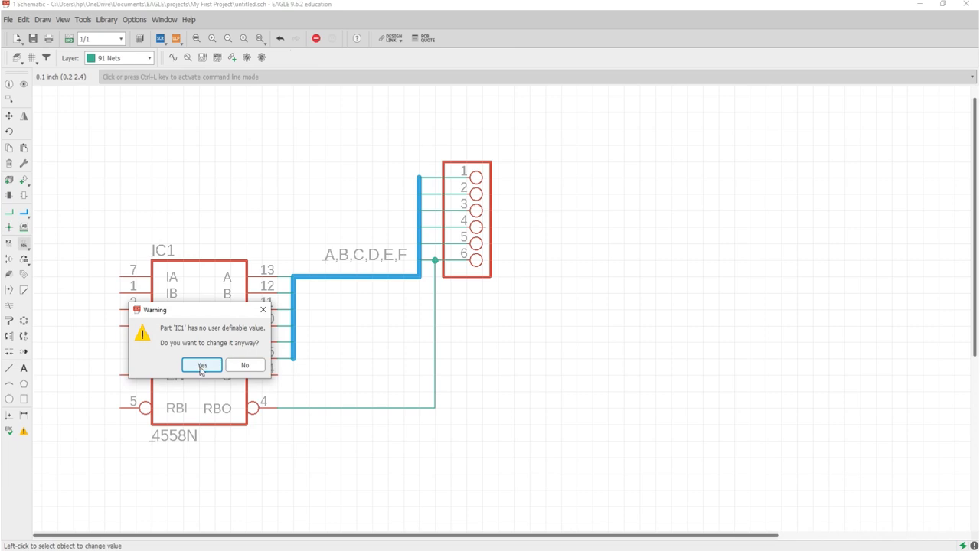
{"action": "left_click", "coordinate": [200, 366]}
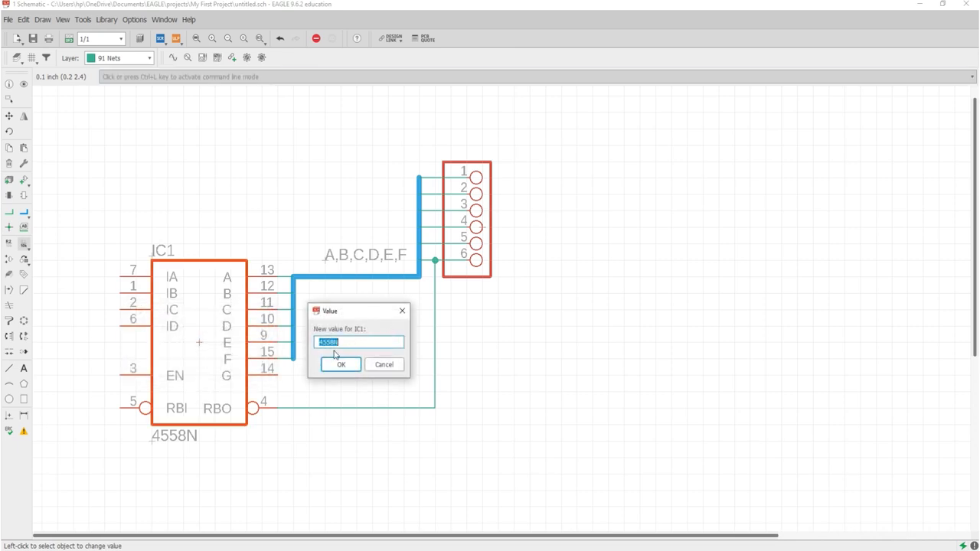
{"action": "left_click", "coordinate": [384, 364]}
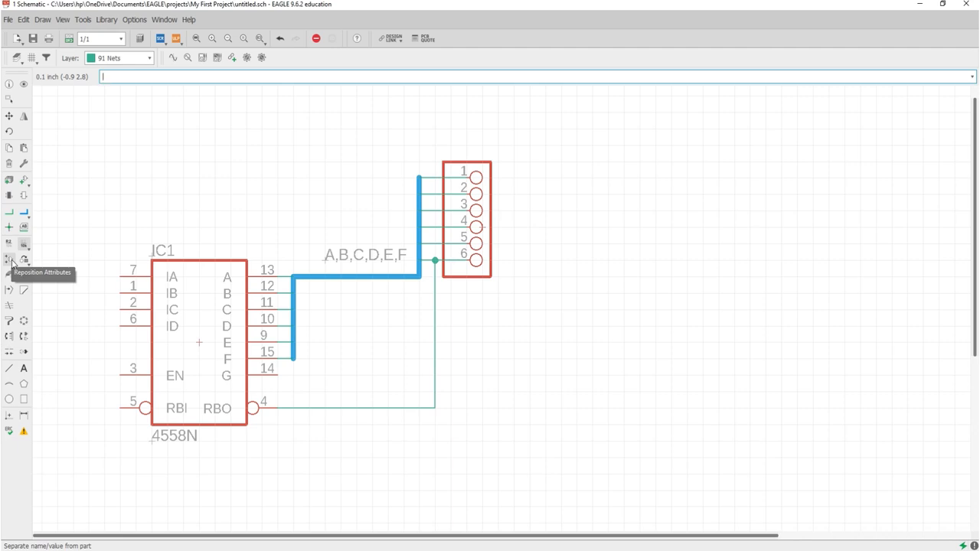
- Start the Reposition Attributes tool and set it to reposition the Name only
{"action": "left_click", "coordinate": [9, 260]}
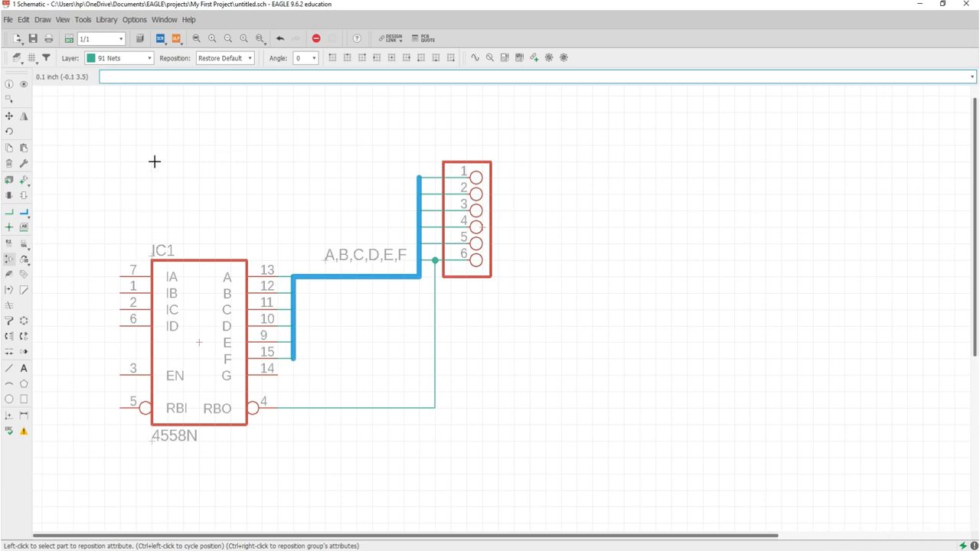
{"action": "left_click", "coordinate": [224, 59]}
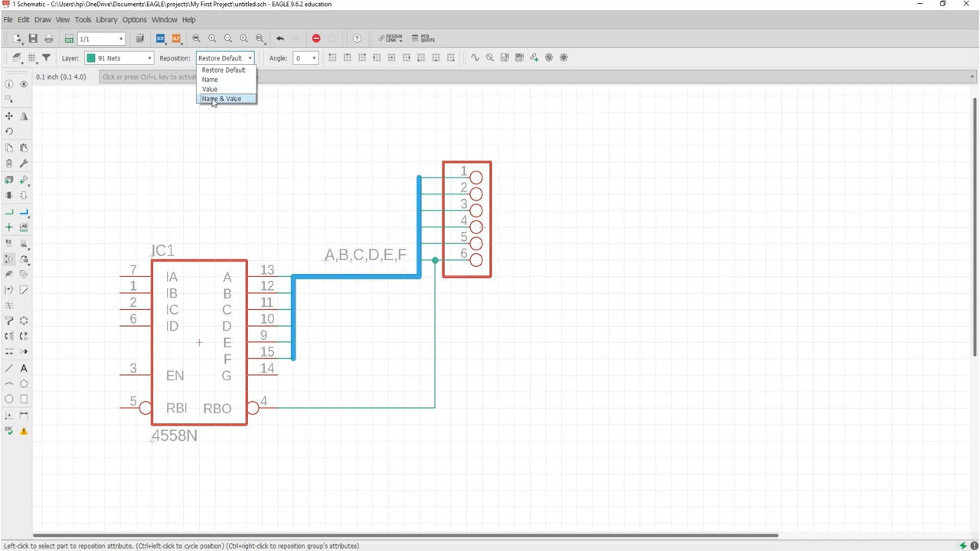
{"action": "left_click", "coordinate": [212, 80]}
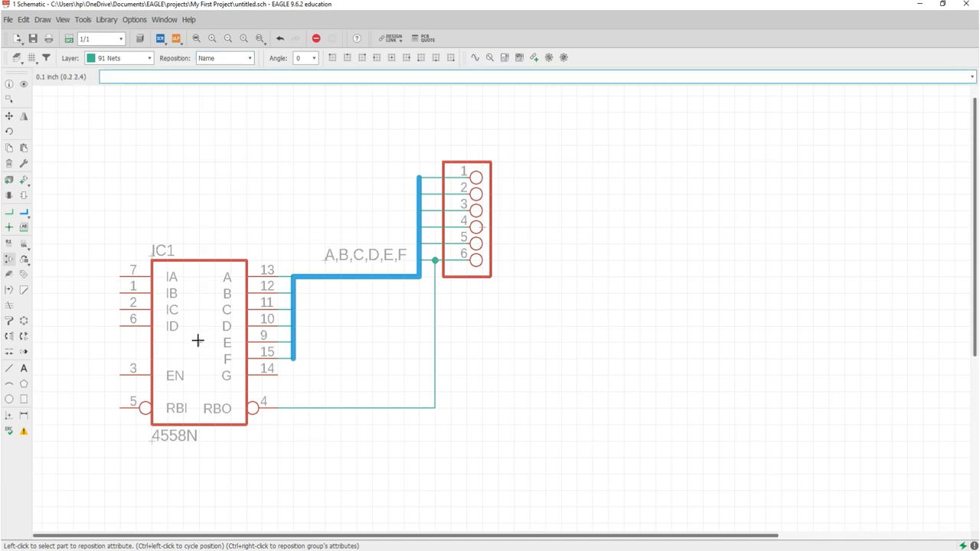
- Try to replace IC1 with the 1X06-BIG variant of the adafruit six-pin header
{"action": "left_click", "coordinate": [24, 262]}
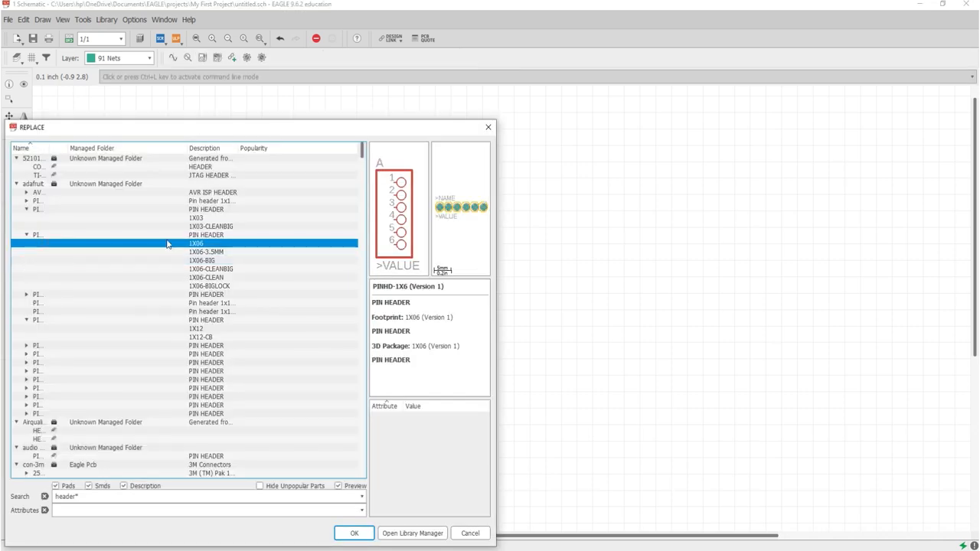
{"action": "left_click", "coordinate": [212, 261]}
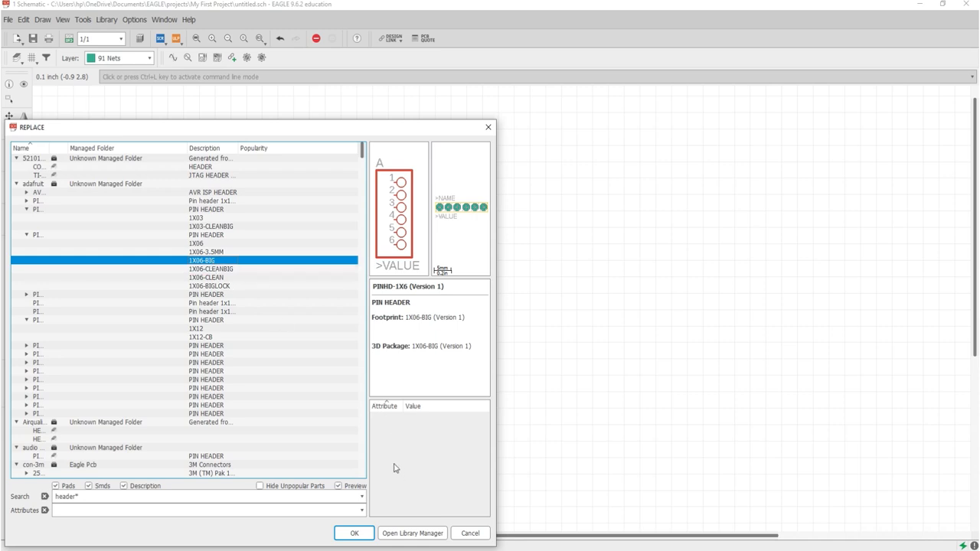
{"action": "left_click", "coordinate": [353, 531]}
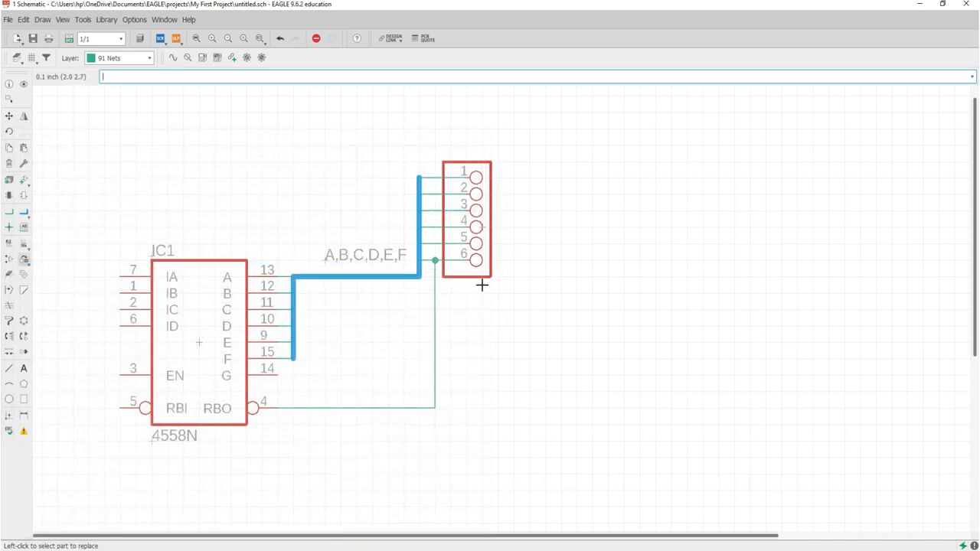
{"action": "scroll", "coordinate": [492, 214], "scroll_direction": "up", "scroll_amount": 3}
{"action": "scroll", "coordinate": [462, 215], "scroll_direction": "down", "scroll_amount": 2}
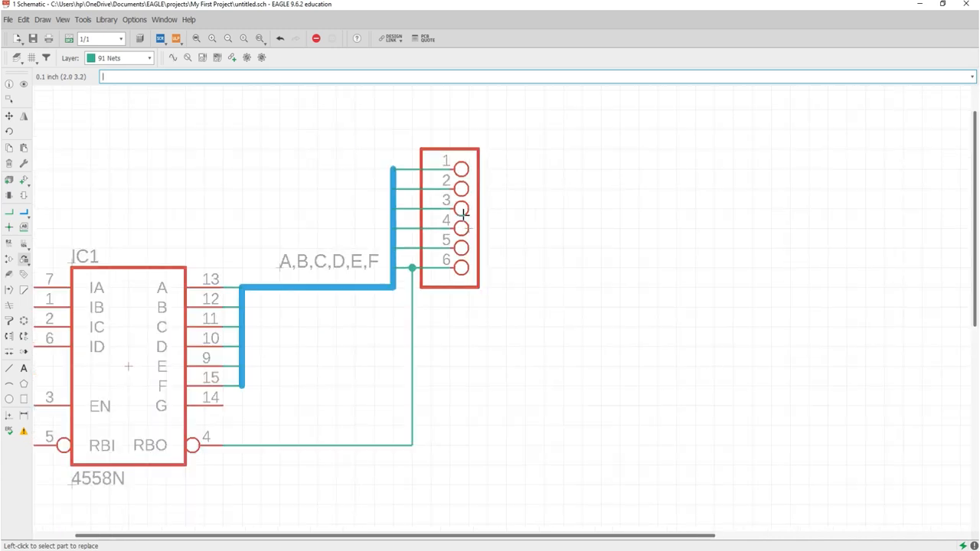
{"action": "scroll", "coordinate": [462, 215], "scroll_direction": "down", "scroll_amount": 2}
{"action": "scroll", "coordinate": [459, 219], "scroll_direction": "up", "scroll_amount": 1}
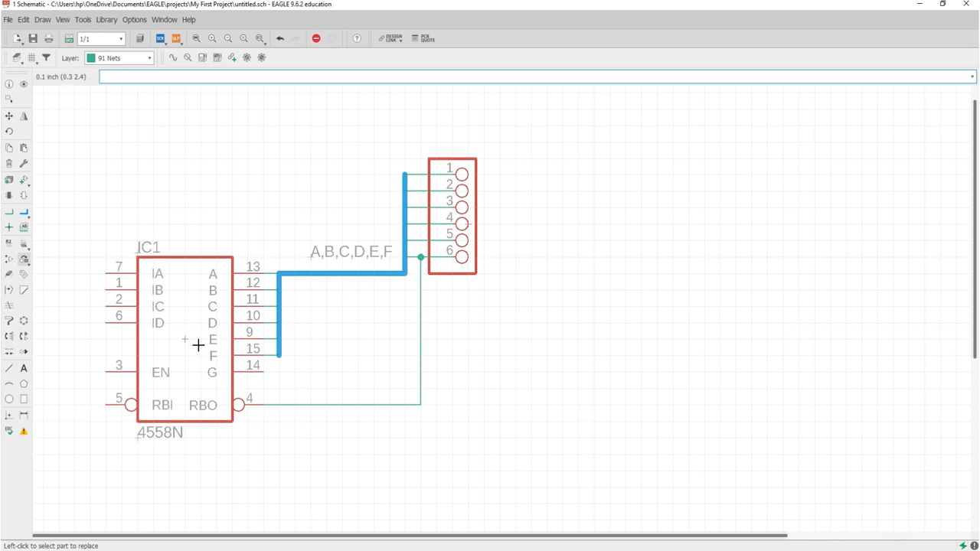
{"action": "left_click", "coordinate": [184, 339]}
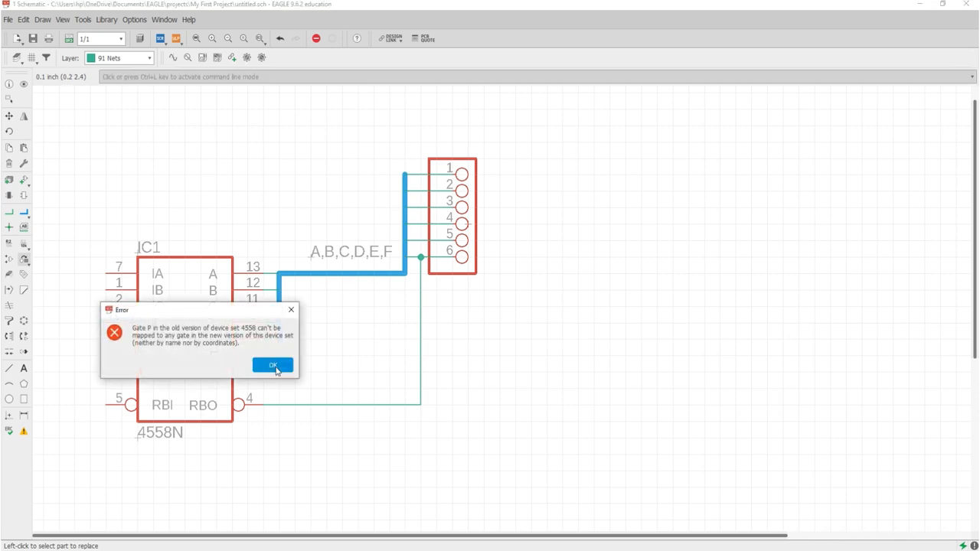
{"action": "left_click", "coordinate": [275, 366]}
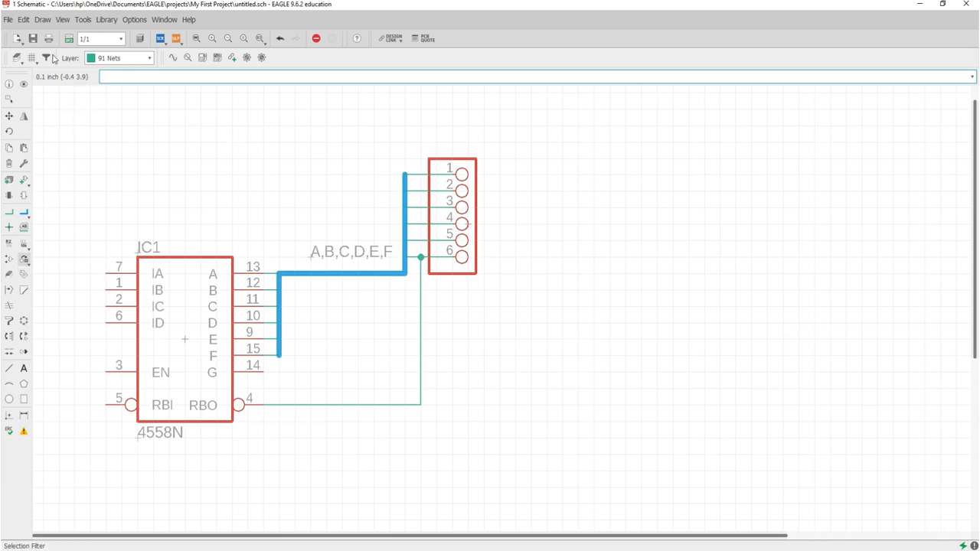
- Open the schematic's global attributes list and dismiss it without adding an attribute
{"action": "left_click", "coordinate": [24, 20]}
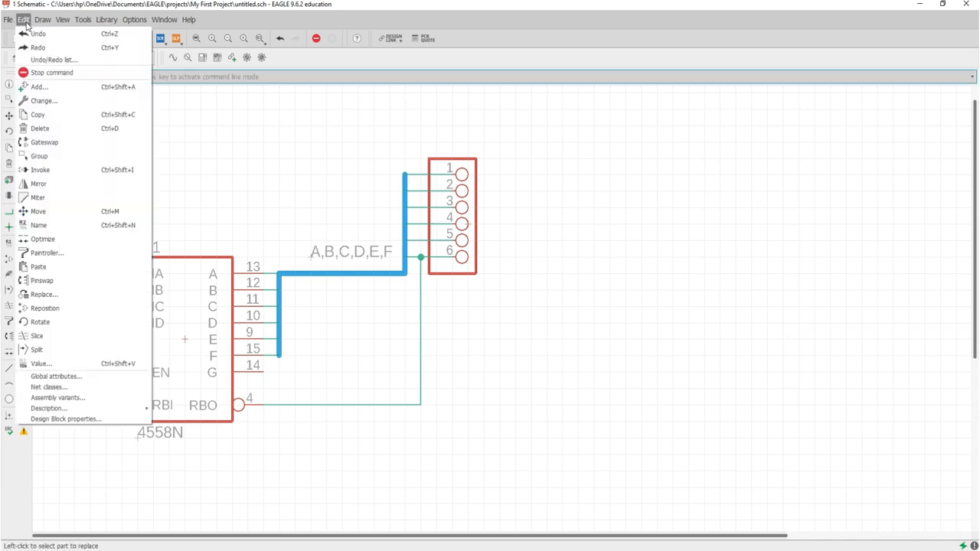
{"action": "left_click", "coordinate": [50, 377]}
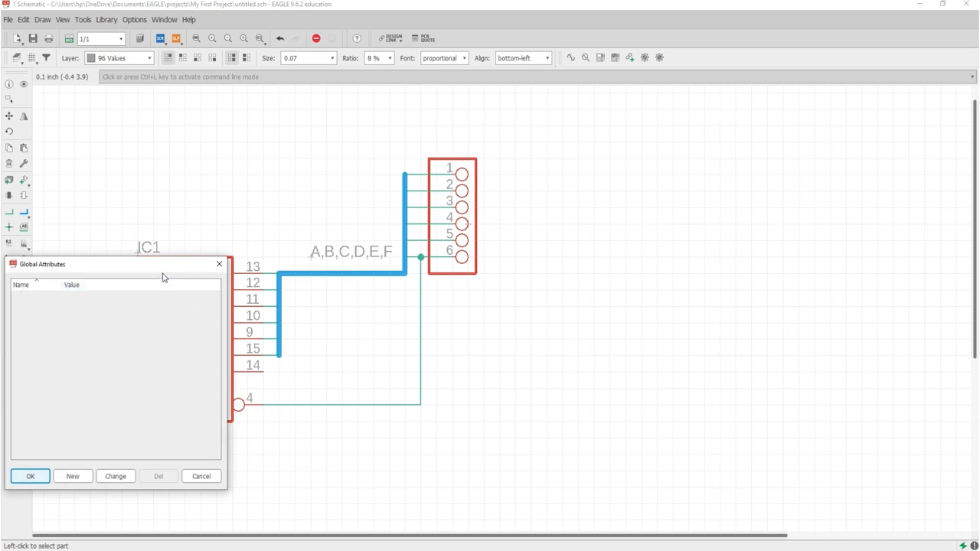
{"action": "left_click_drag", "start_coordinate": [165, 268], "coordinate": [267, 229]}
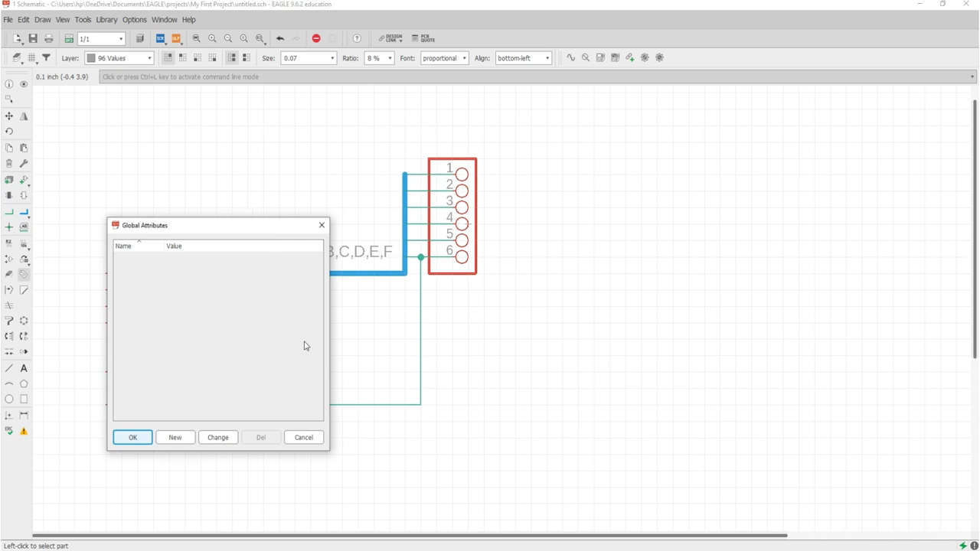
{"action": "left_click", "coordinate": [318, 437]}
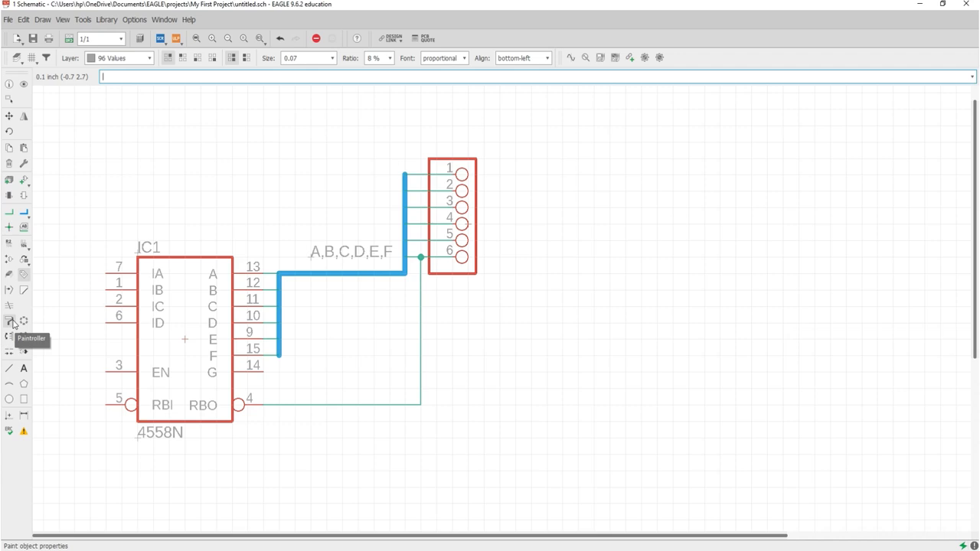
- Use the Paintroller on IC1, include Position Y among the properties to copy, and cancel the copy
{"action": "left_click", "coordinate": [11, 323]}
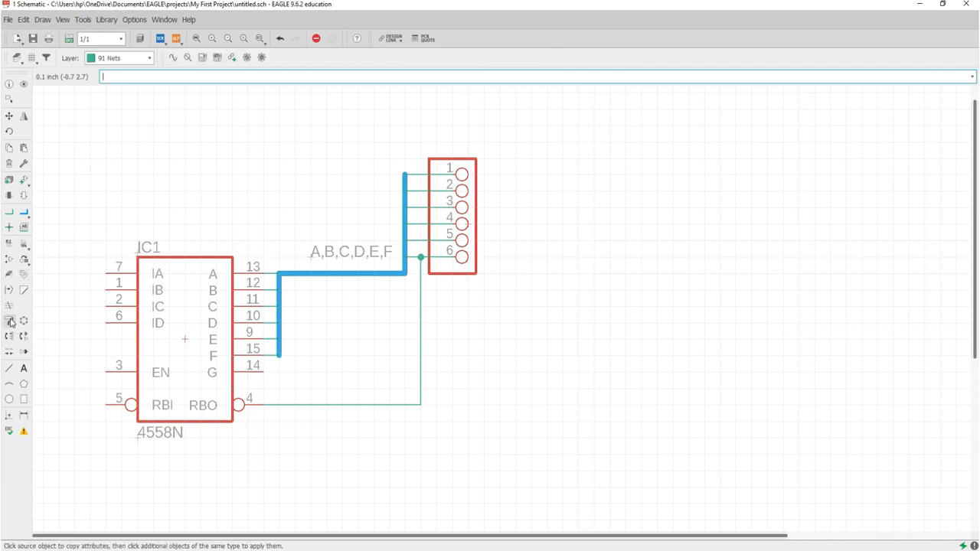
{"action": "left_click", "coordinate": [186, 340]}
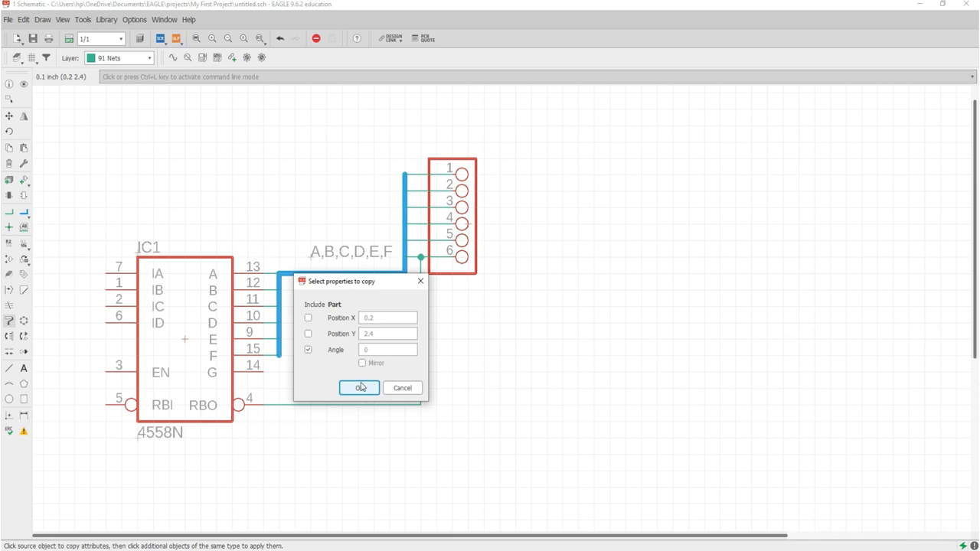
{"action": "left_click", "coordinate": [308, 333]}
{"action": "left_click", "coordinate": [393, 387]}
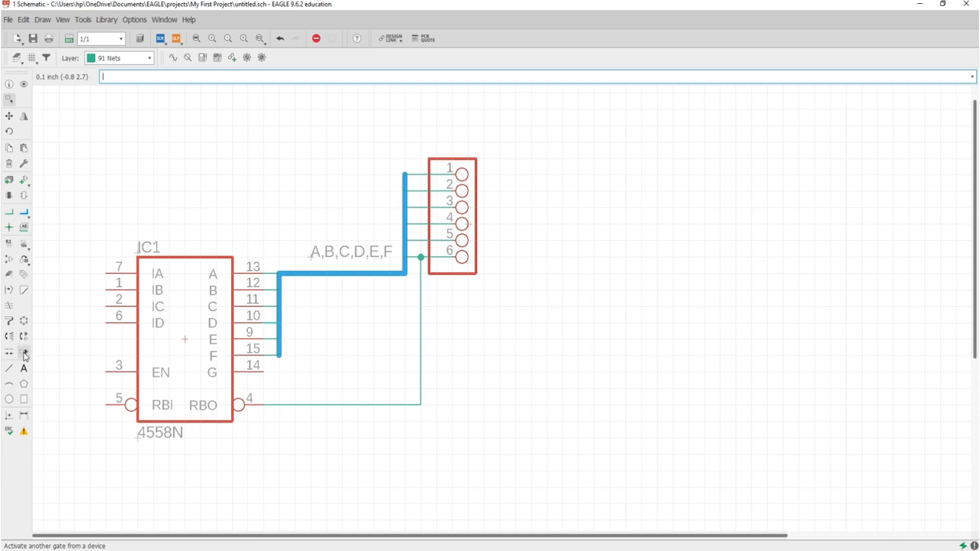
{"action": "left_click", "coordinate": [23, 354]}
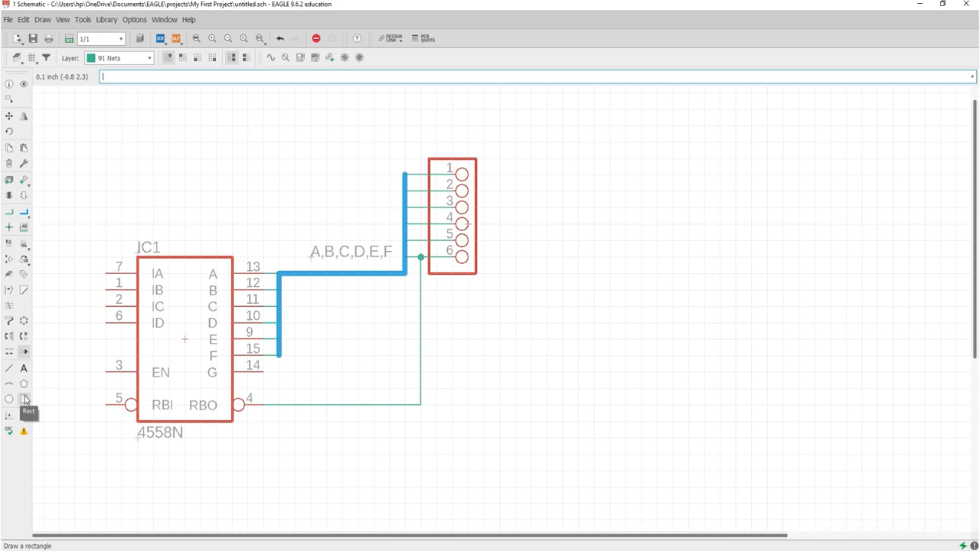
{"action": "left_click", "coordinate": [24, 368]}
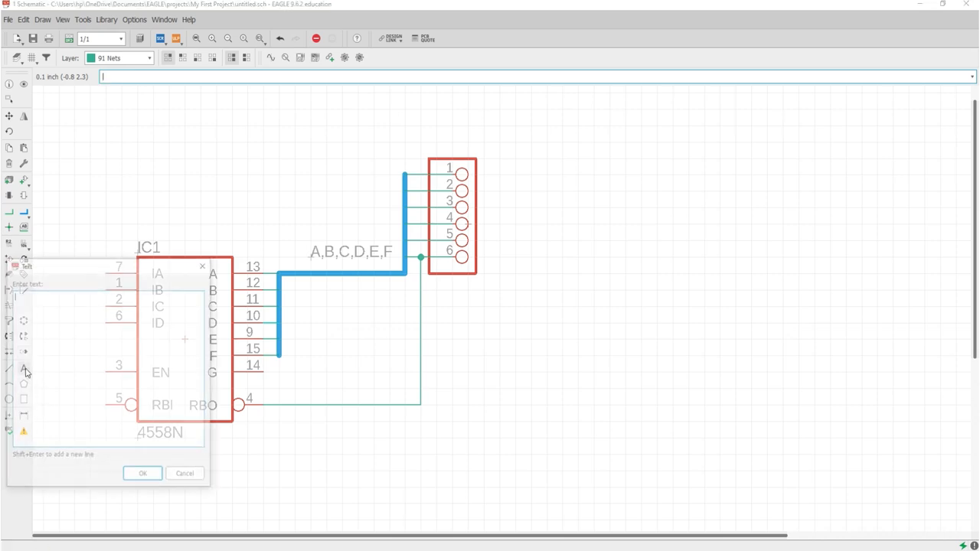
{"action": "left_click", "coordinate": [187, 476]}
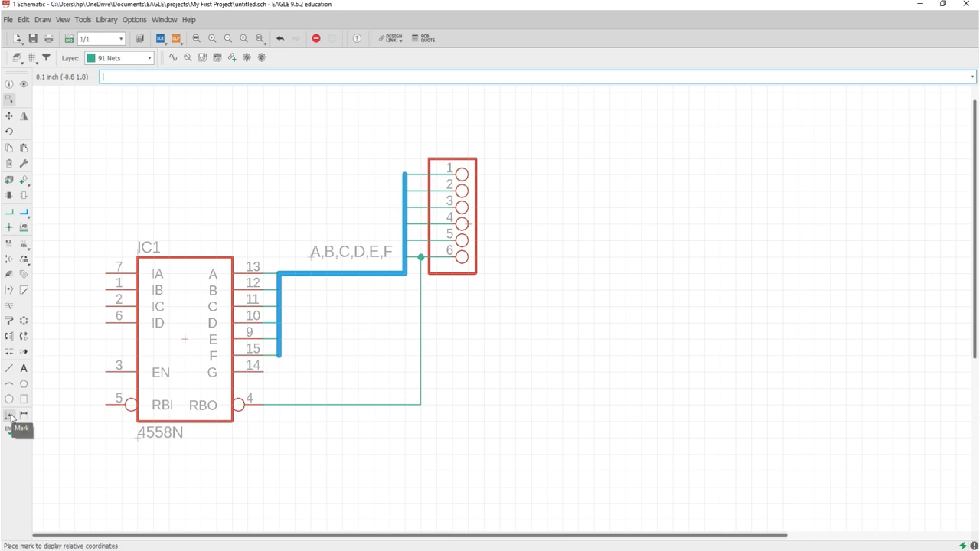
{"action": "left_click", "coordinate": [10, 416]}
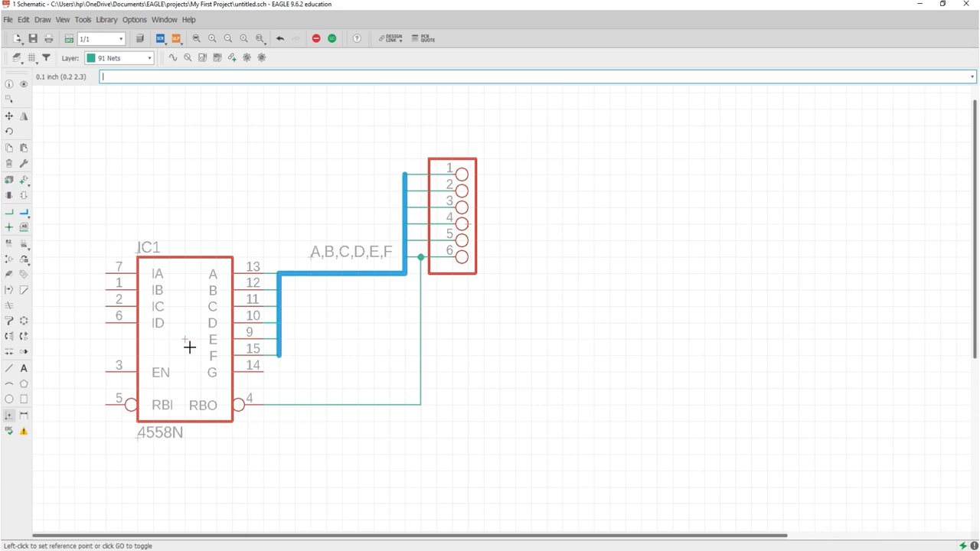
- Dimension the height of IC1's symbol outline and place the dimension to the left of its input pins
{"action": "left_click", "coordinate": [24, 417]}
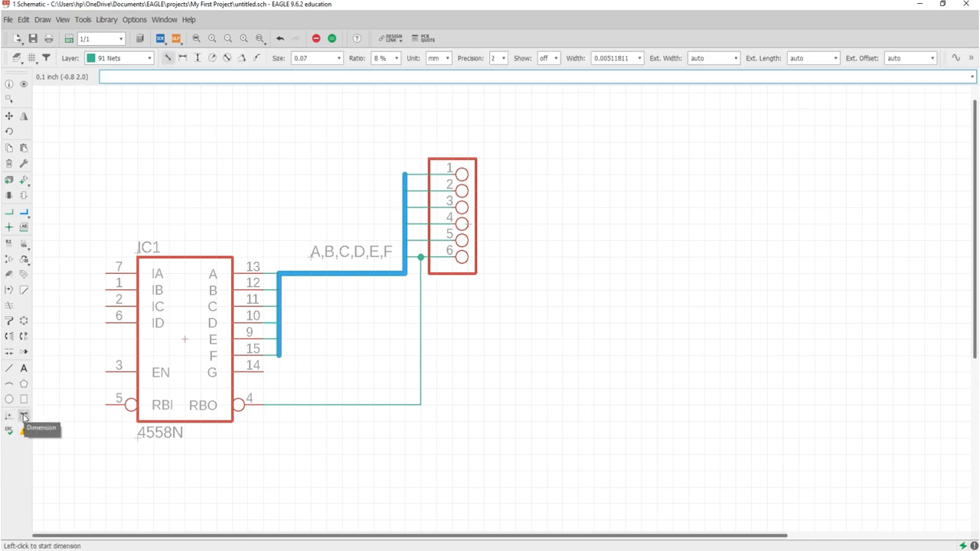
{"action": "left_click", "coordinate": [187, 257]}
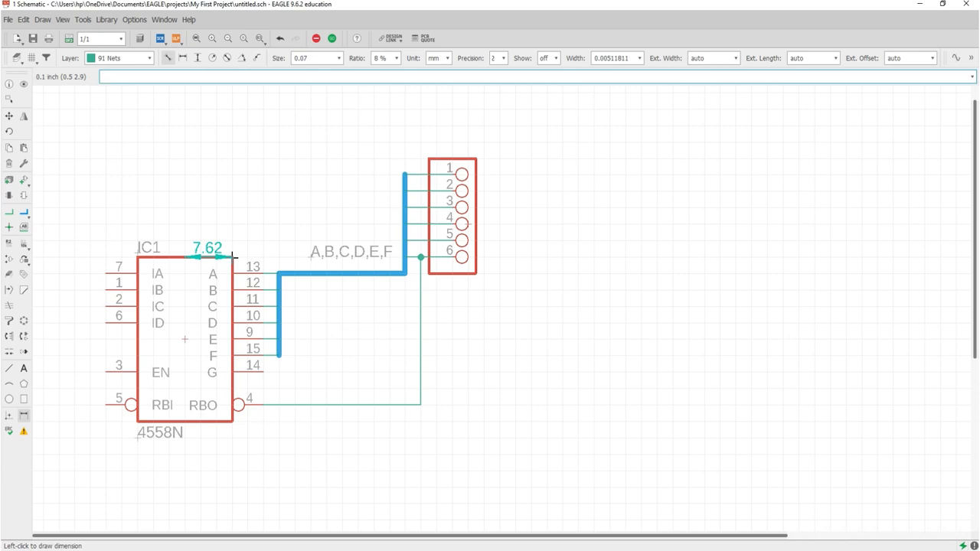
{"action": "left_click", "coordinate": [184, 421]}
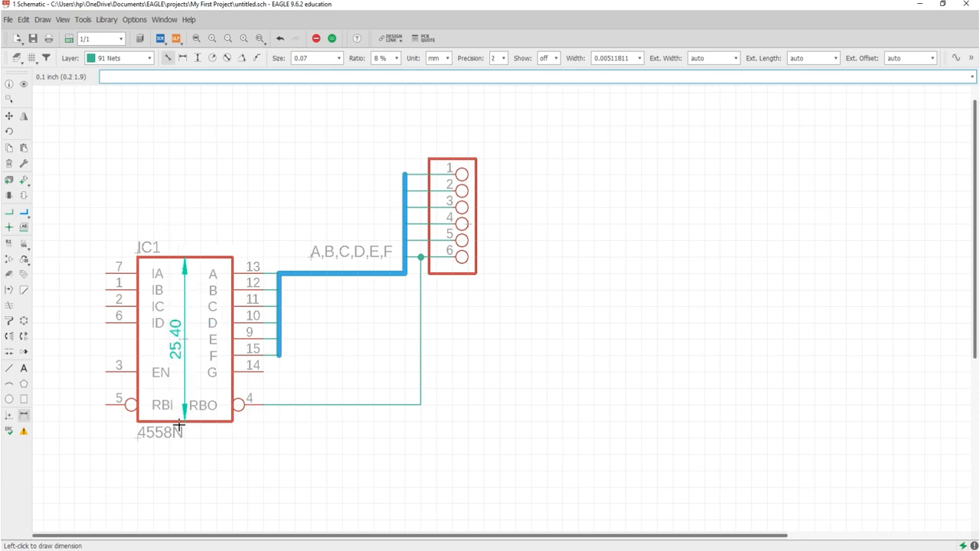
{"action": "left_click", "coordinate": [68, 406]}
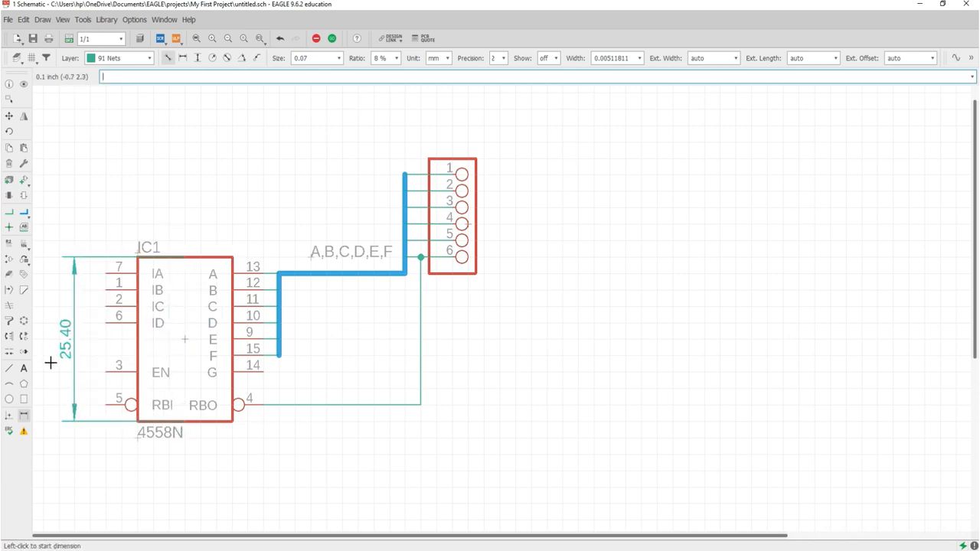
{"action": "left_click", "coordinate": [28, 417]}
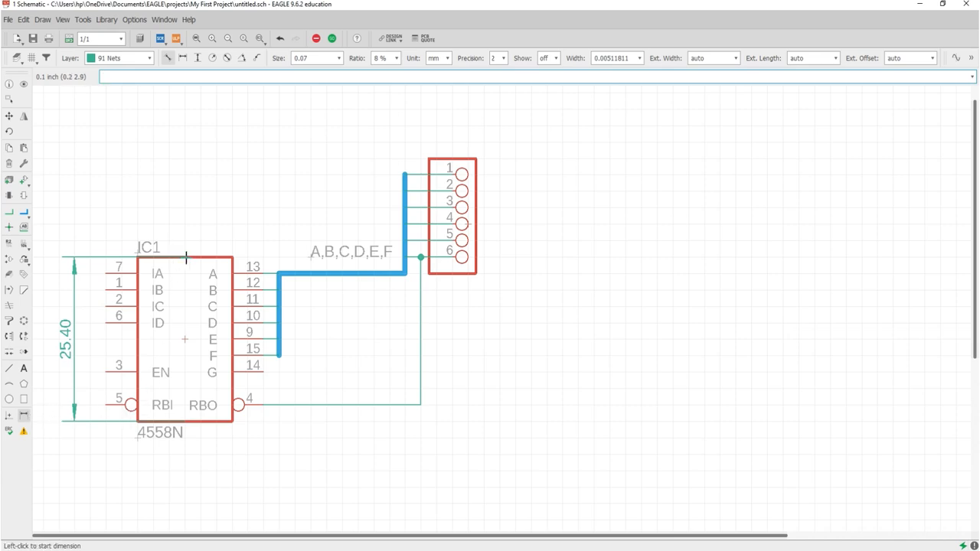
{"action": "left_click", "coordinate": [233, 260]}
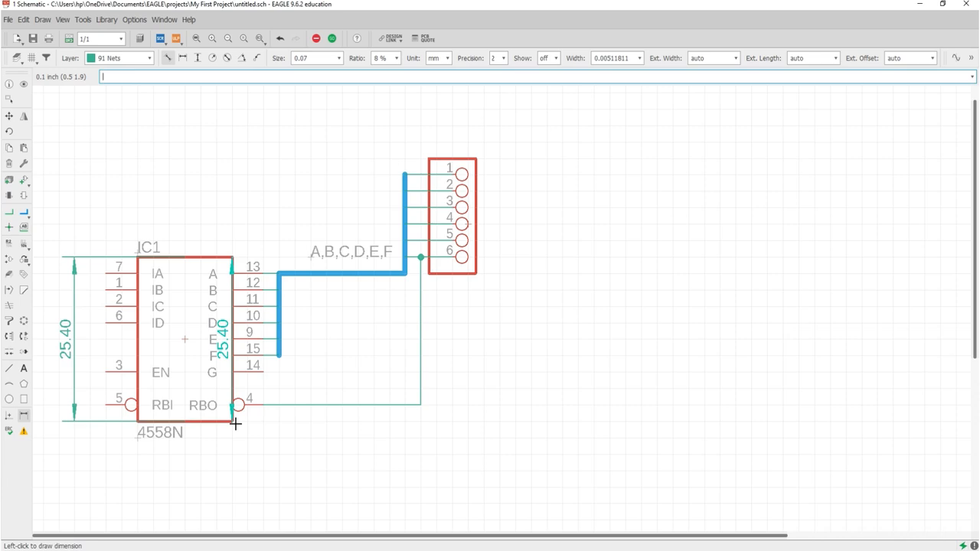
{"action": "key", "text": "Escape"}
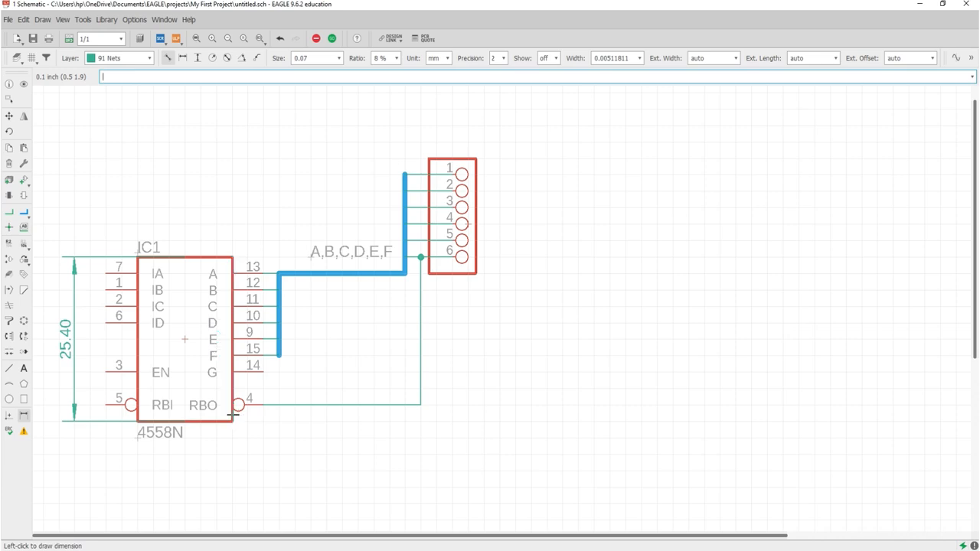
- Run the electrical rule check on the schematic and display the ERC errors and warnings list
{"action": "left_click", "coordinate": [11, 431]}
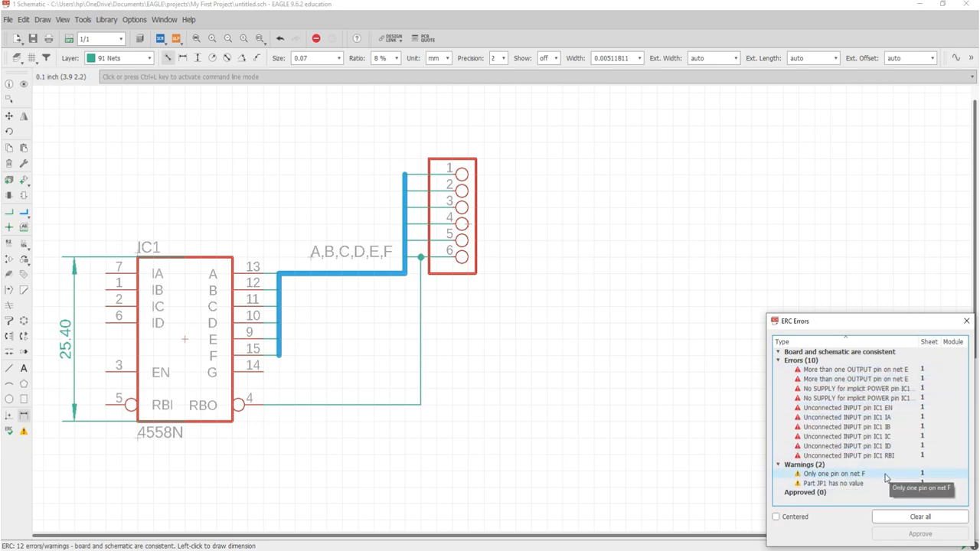
{"action": "left_click", "coordinate": [24, 432]}
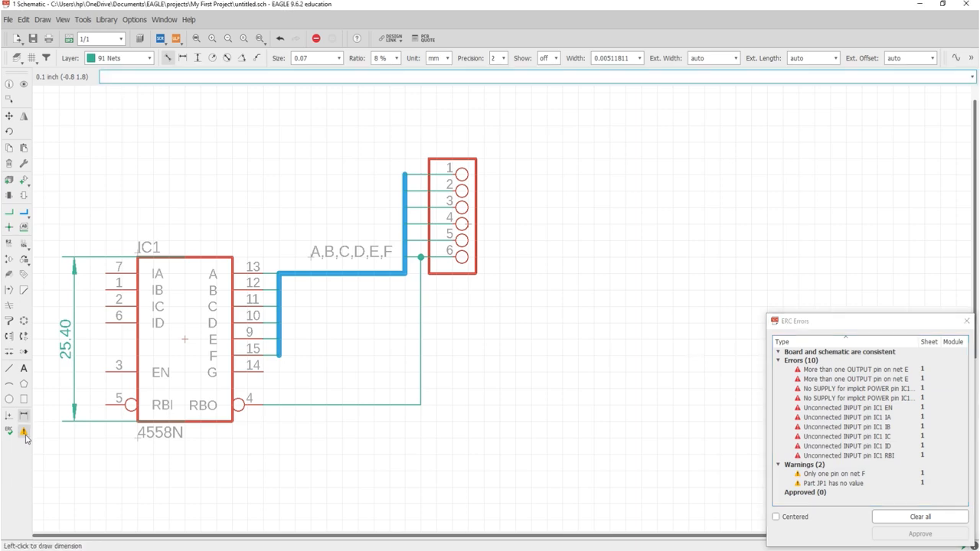